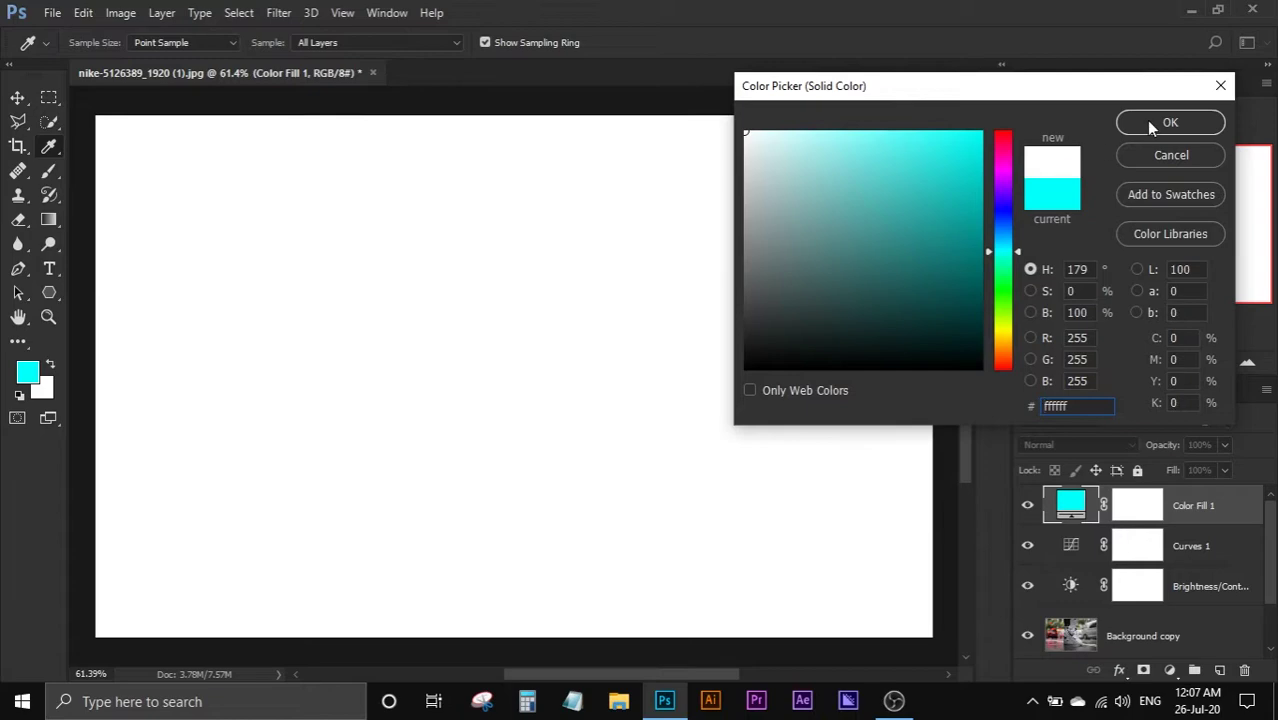
Step: Apply white (ffffff) as the solid color fill and invert the fill layer's mask to hide it
{"action": "left_click", "coordinate": [1150, 122]}
{"action": "left_click", "coordinate": [1144, 514]}
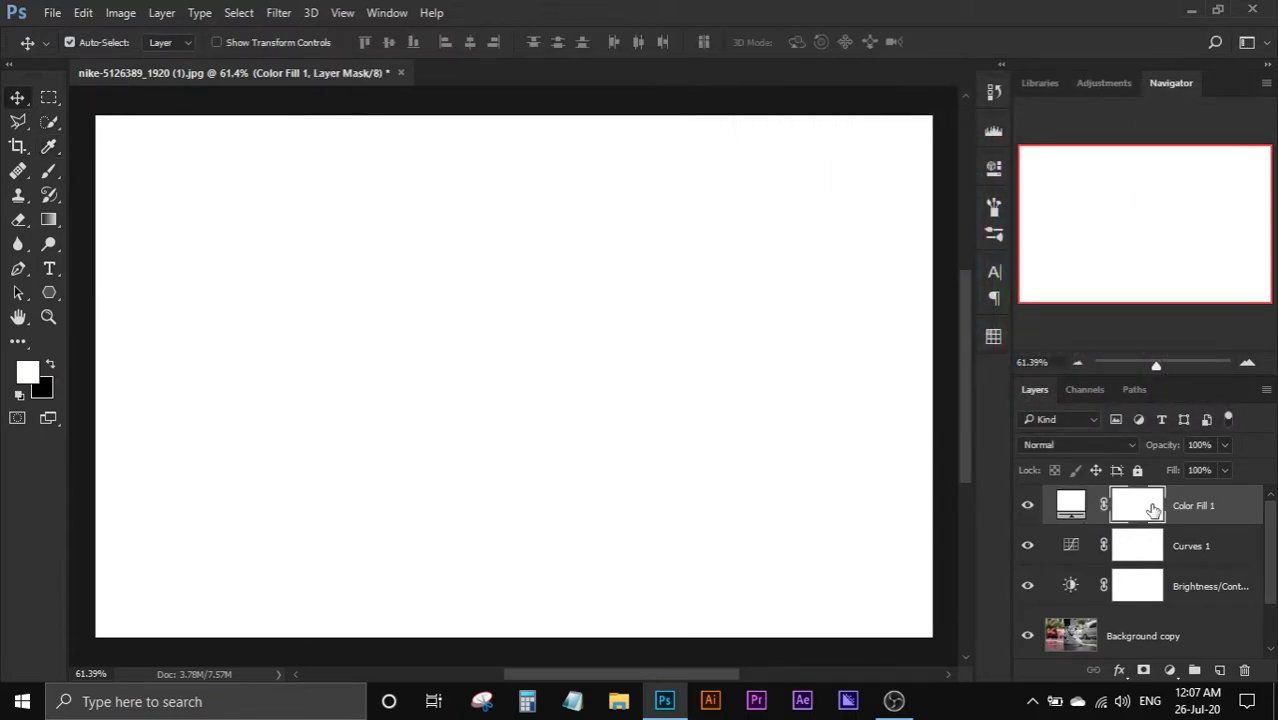
{"action": "key", "text": "ctrl+i"}
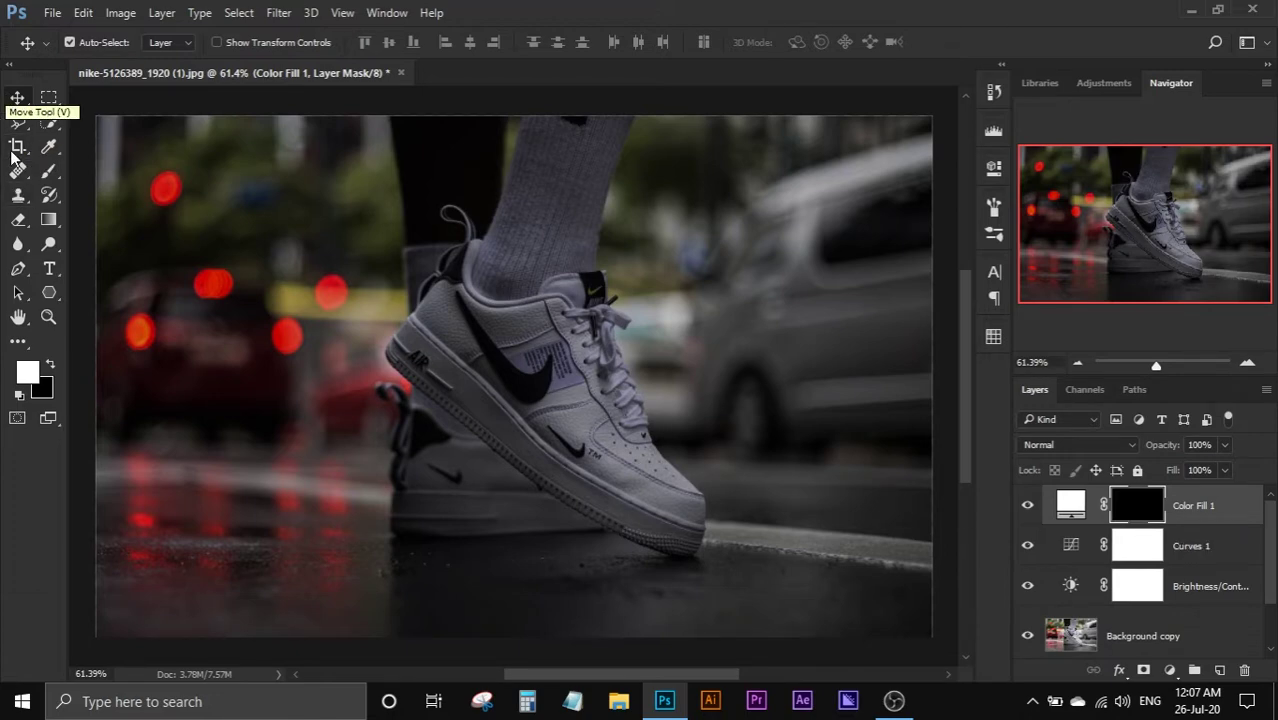
Step: Trace a Pen tool path along the outer edge of the lower heel strap, up to its upper end
{"action": "left_click", "coordinate": [17, 269]}
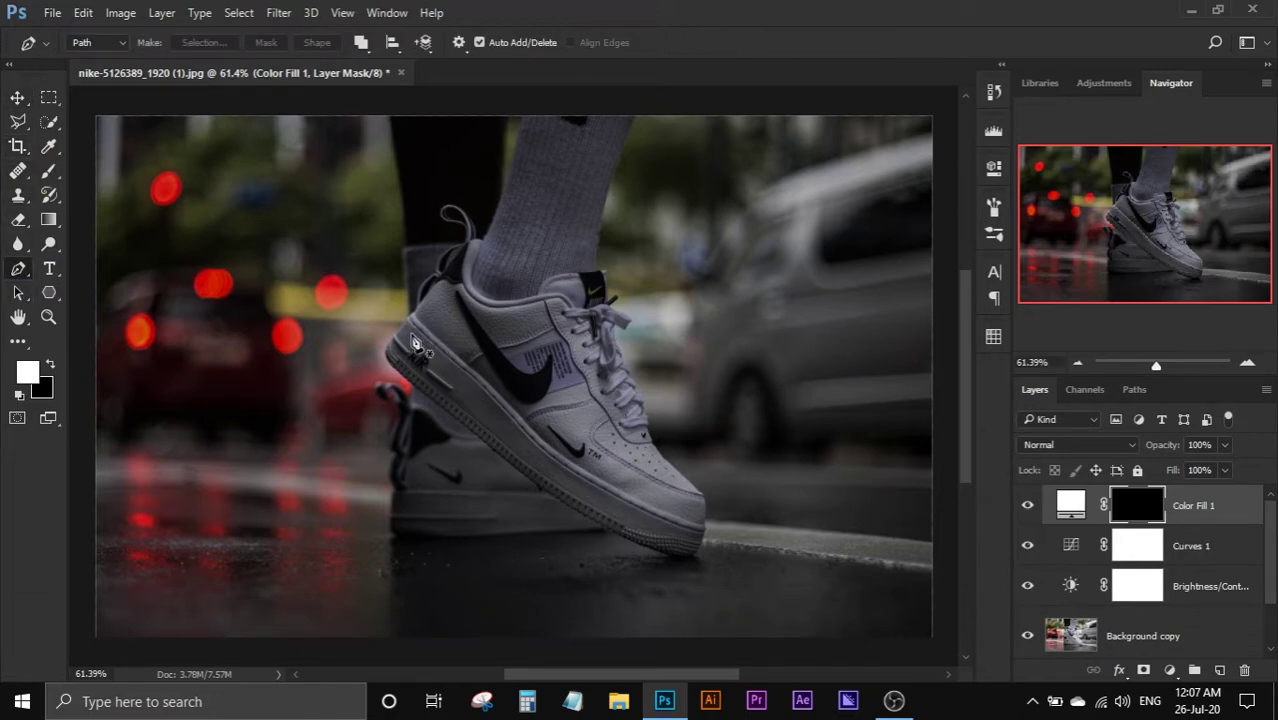
{"action": "left_click", "coordinate": [49, 322]}
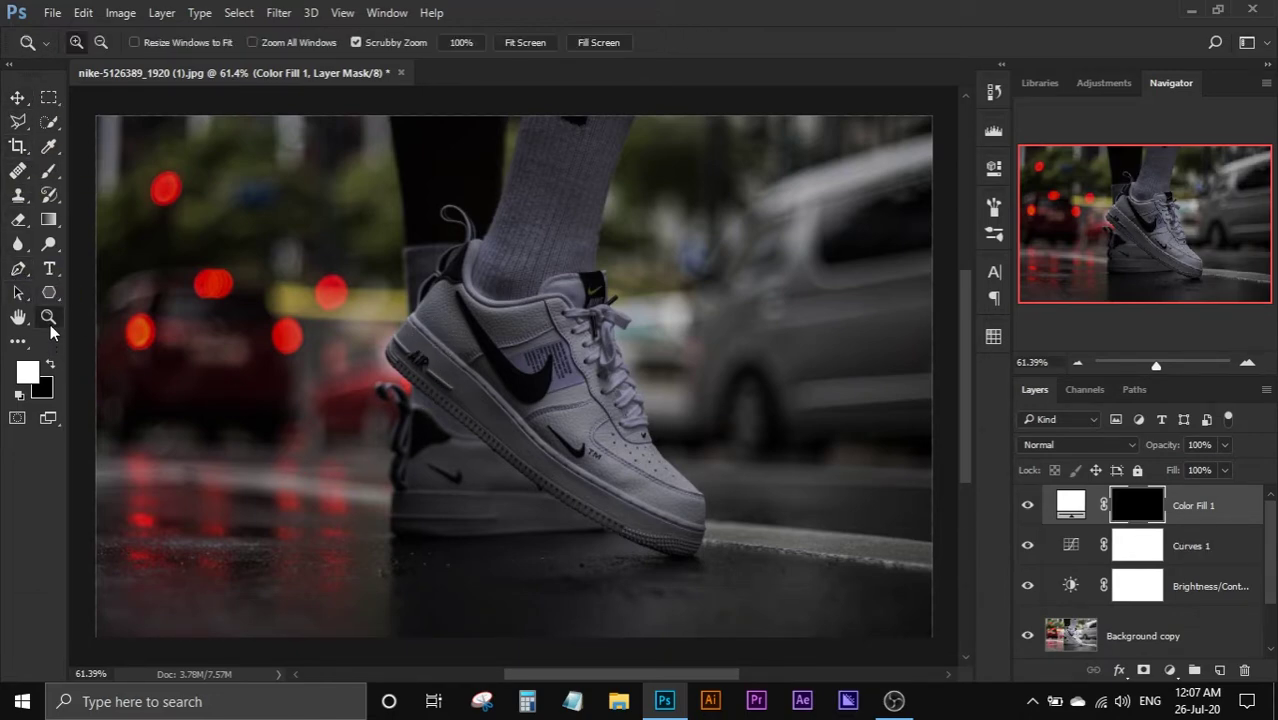
{"action": "left_click", "coordinate": [417, 259]}
{"action": "left_click", "coordinate": [489, 226]}
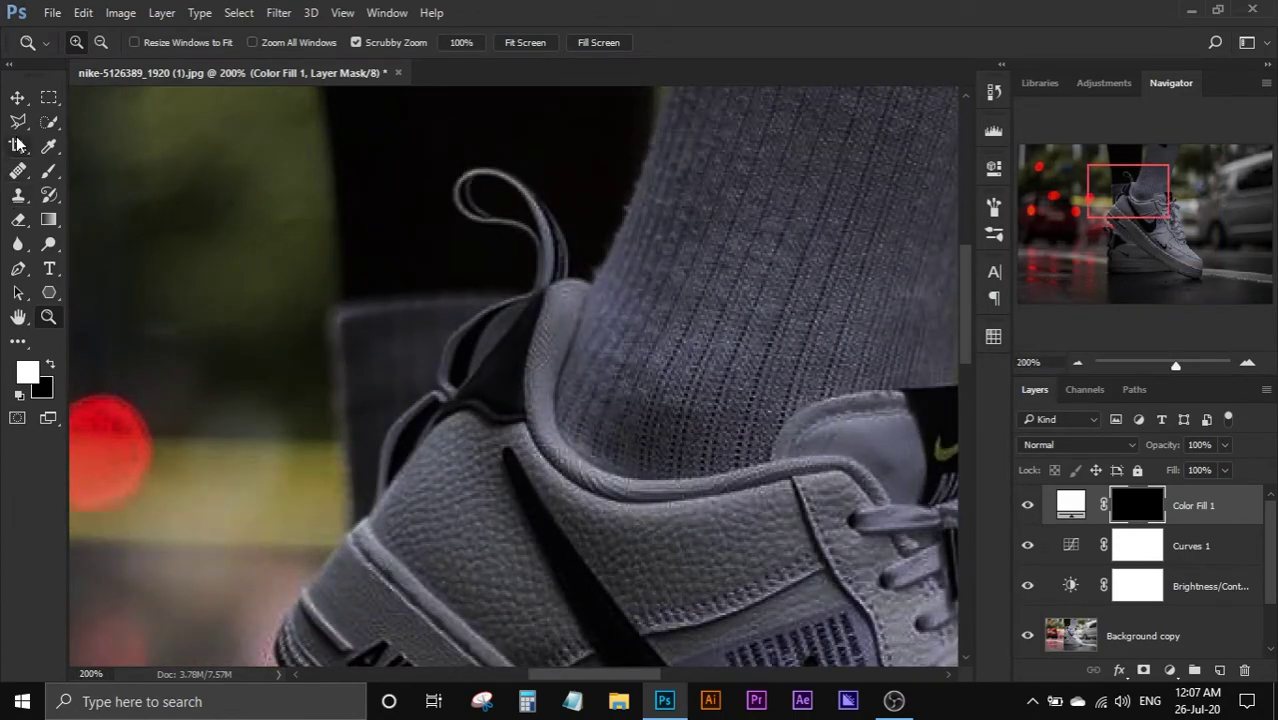
{"action": "left_click", "coordinate": [17, 269]}
{"action": "left_click", "coordinate": [375, 500]}
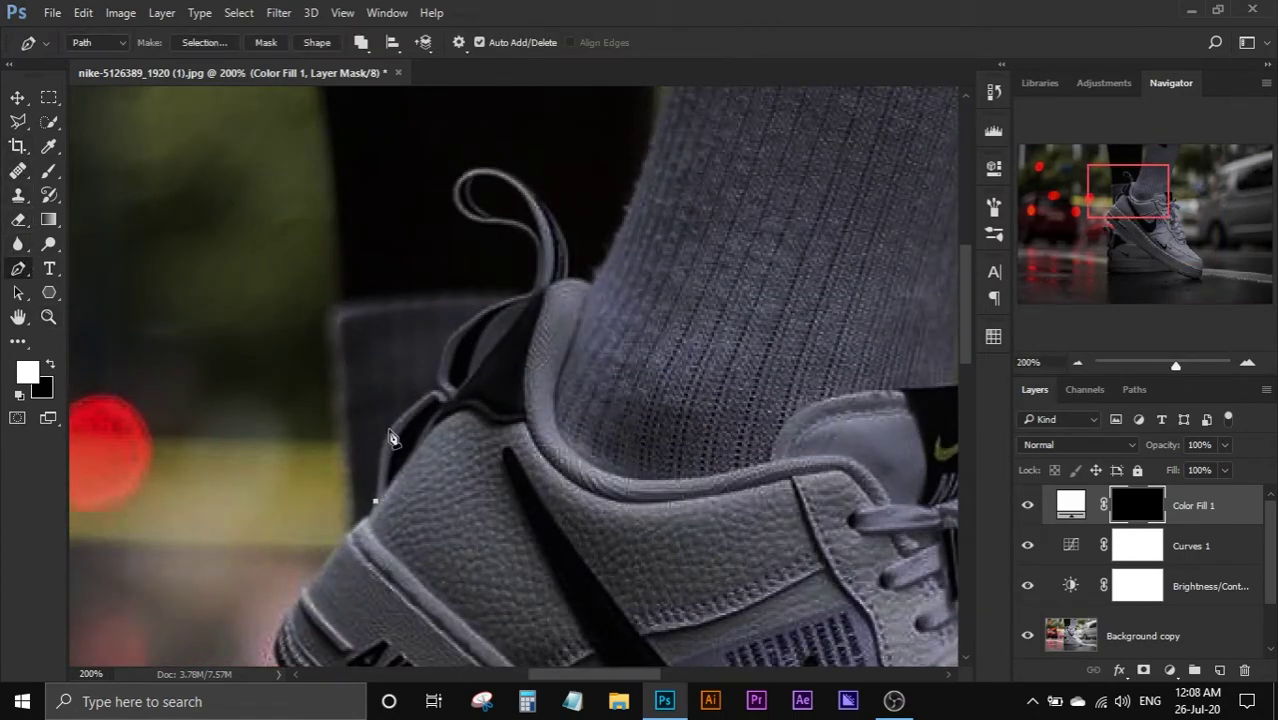
{"action": "left_click_drag", "start_coordinate": [391, 427], "coordinate": [409, 416]}
{"action": "left_click", "coordinate": [392, 427], "text": "alt"}
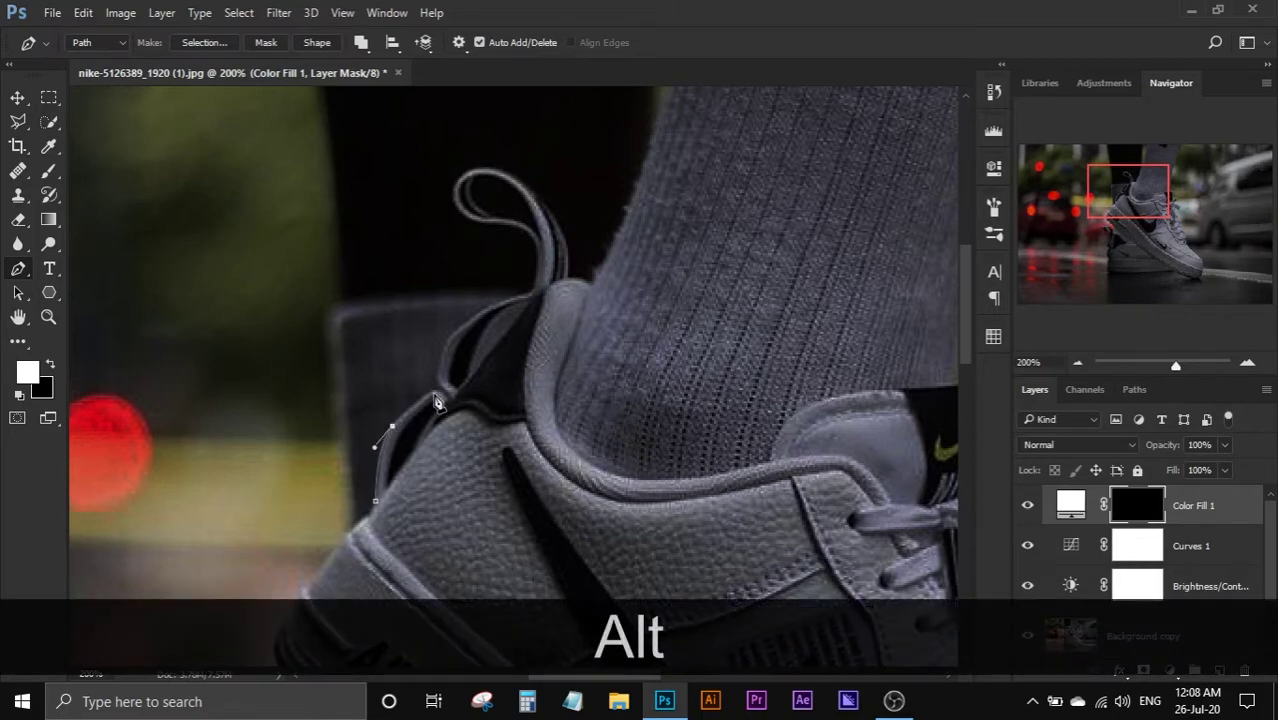
{"action": "left_click_drag", "start_coordinate": [430, 396], "coordinate": [440, 398]}
{"action": "key", "text": "alt"}
{"action": "left_click", "coordinate": [446, 407], "text": "alt"}
{"action": "key", "text": "ctrl"}
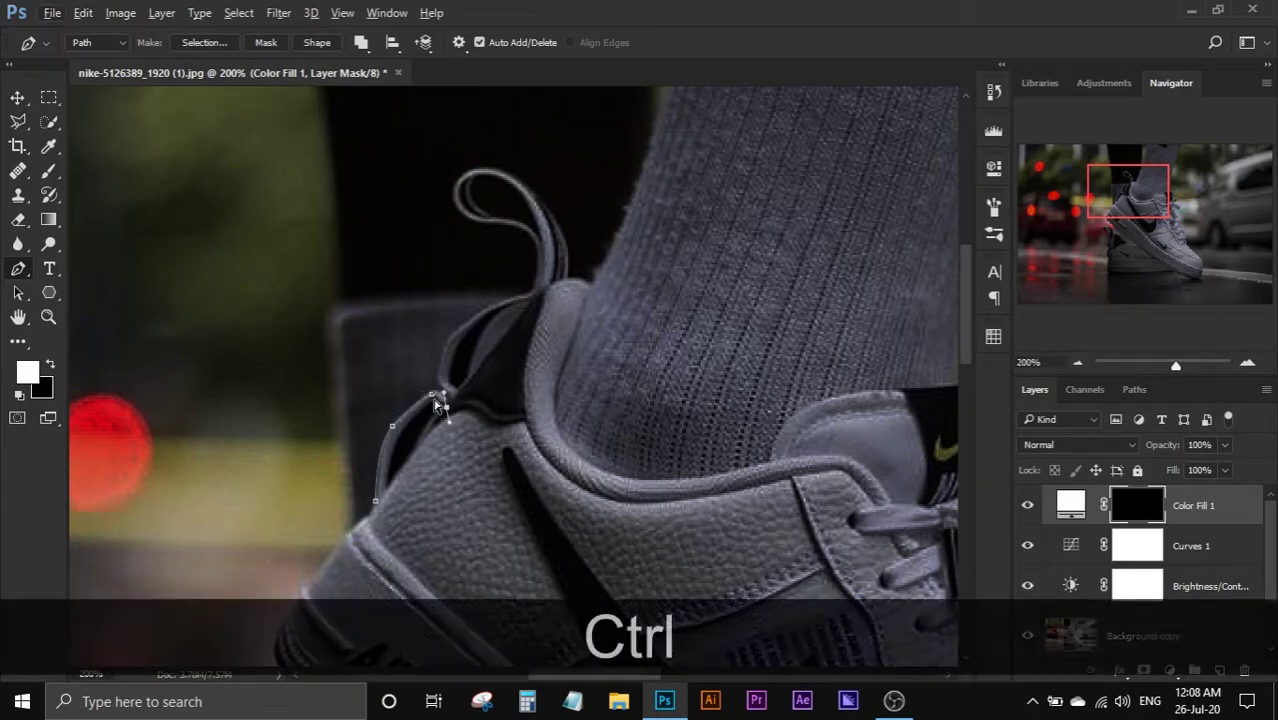
{"action": "key", "text": "ctrl"}
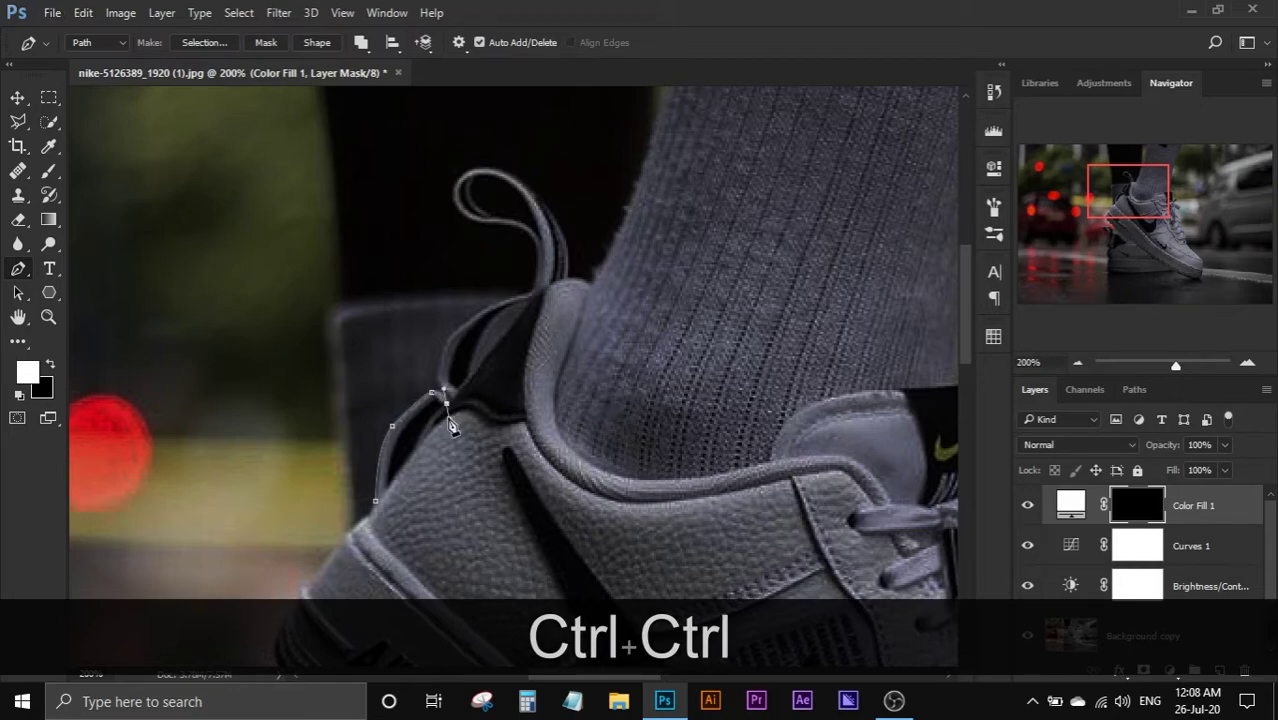
{"action": "key", "text": "ctrl+z"}
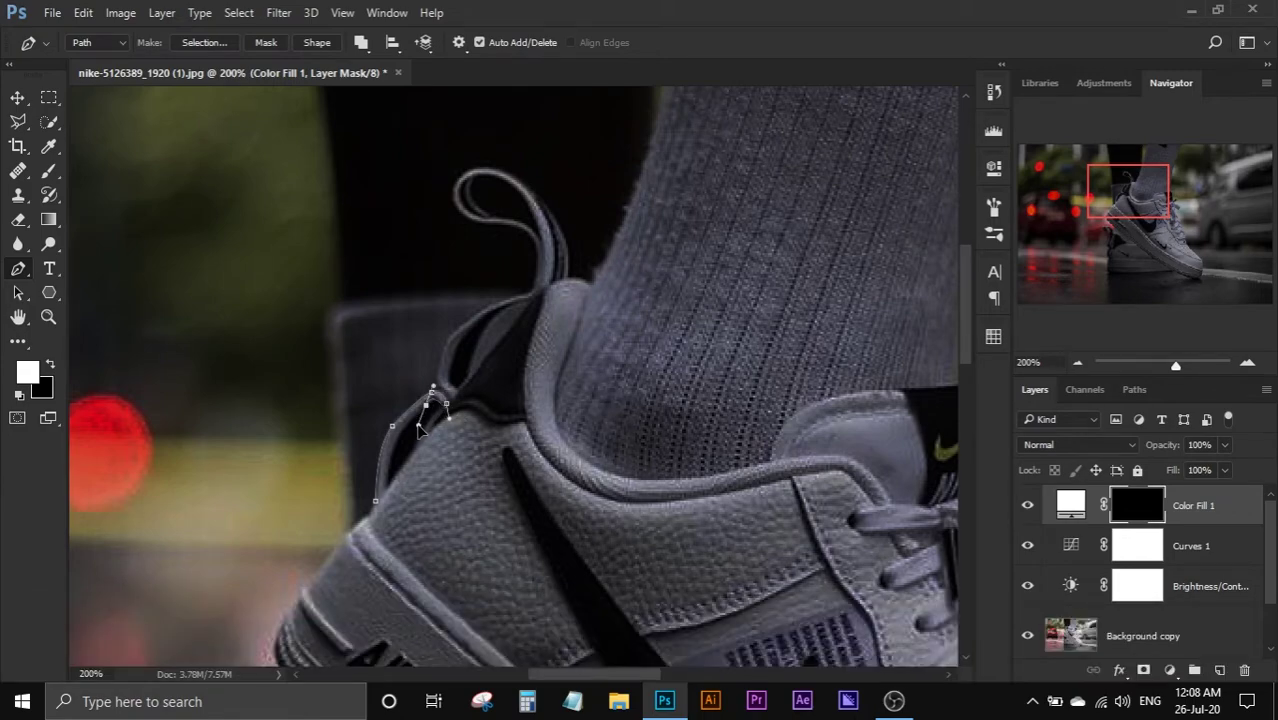
{"action": "key", "text": "alt"}
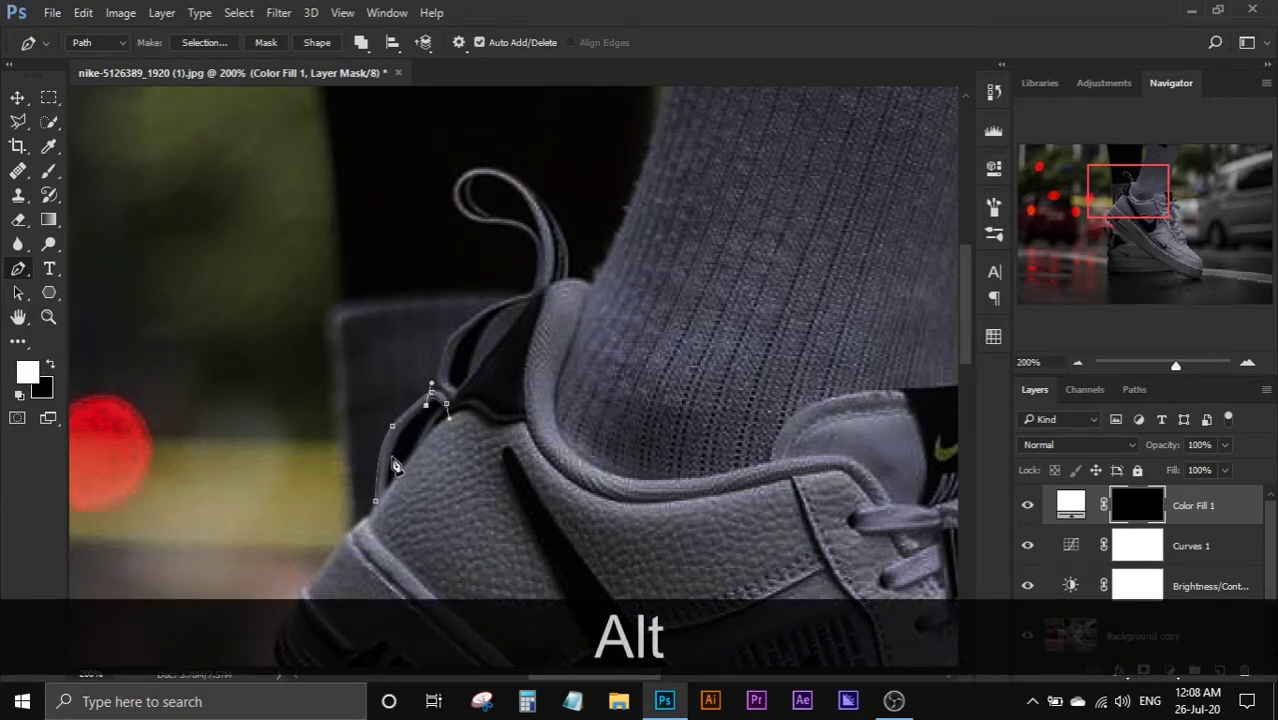
{"action": "left_click_drag", "start_coordinate": [392, 458], "coordinate": [388, 487]}
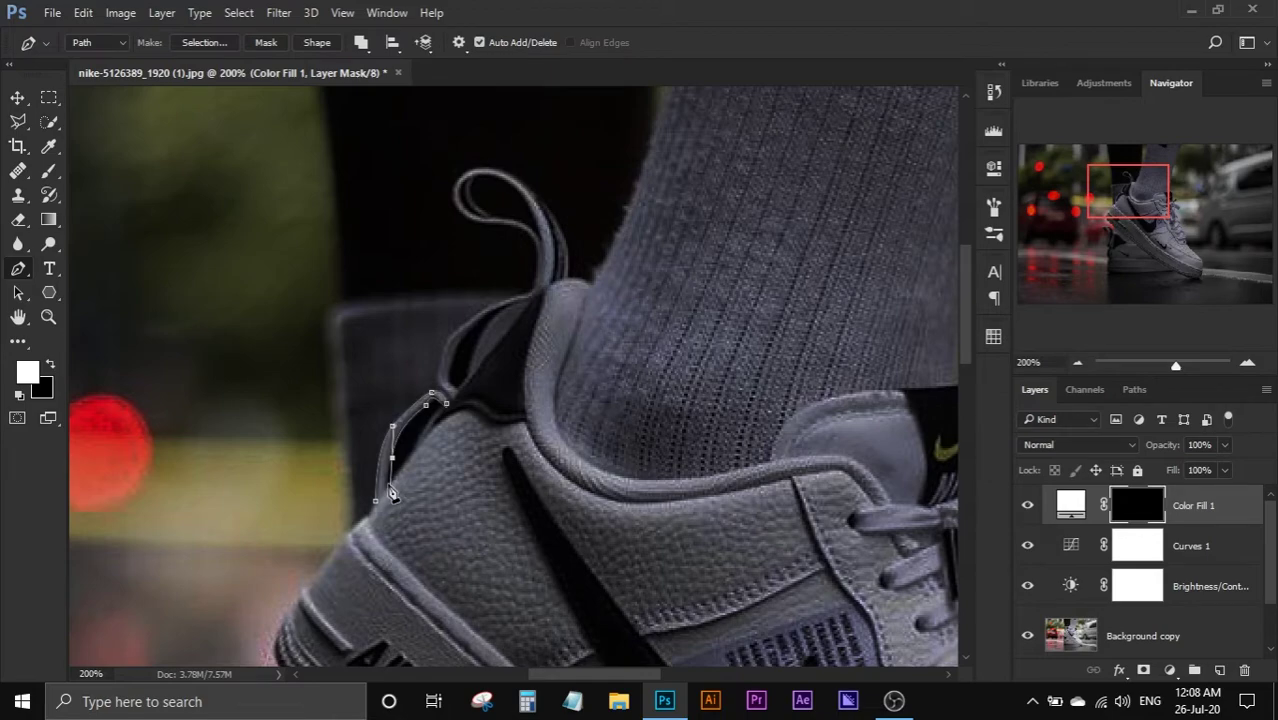
{"action": "key", "text": "ctrl+z"}
{"action": "key", "text": "ctrl+z"}
{"action": "key", "text": "ctrl+alt+z"}
{"action": "key", "text": "ctrl+alt+z"}
{"action": "key", "text": "ctrl+alt+z"}
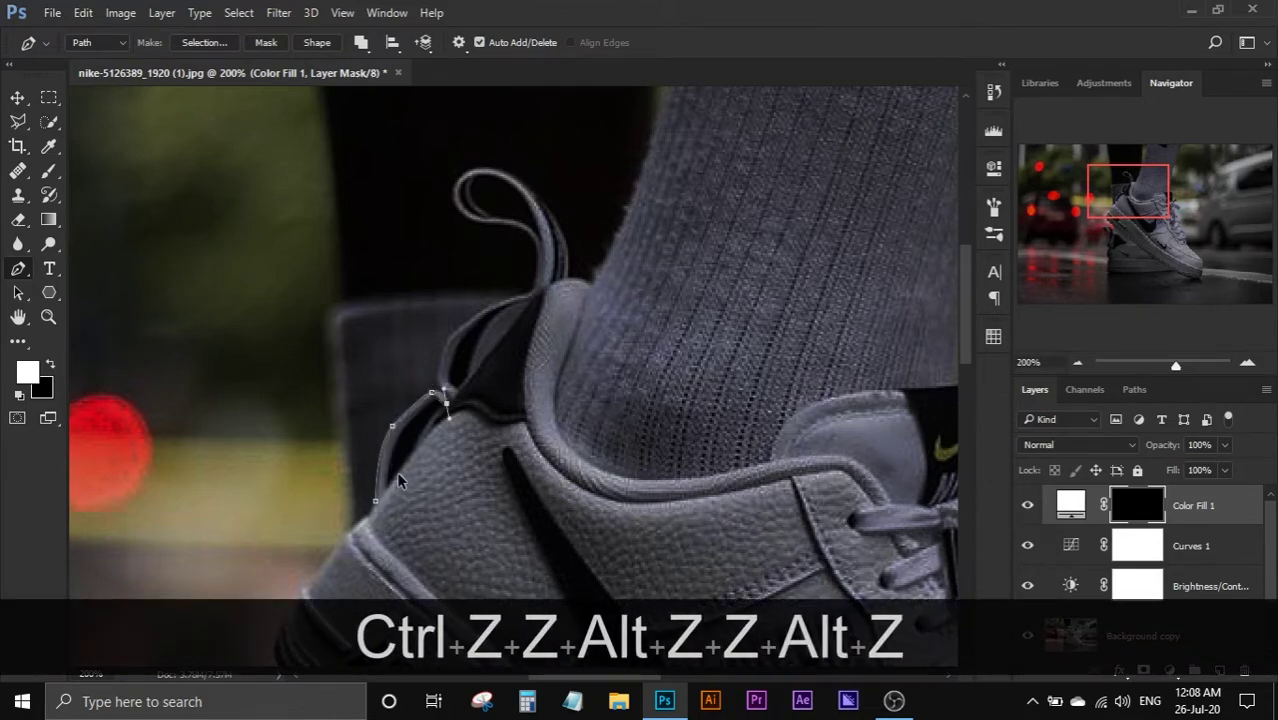
Step: Continue the path back down the inner edge of the lower heel strap and close it into a thin strip
{"action": "key", "text": "alt"}
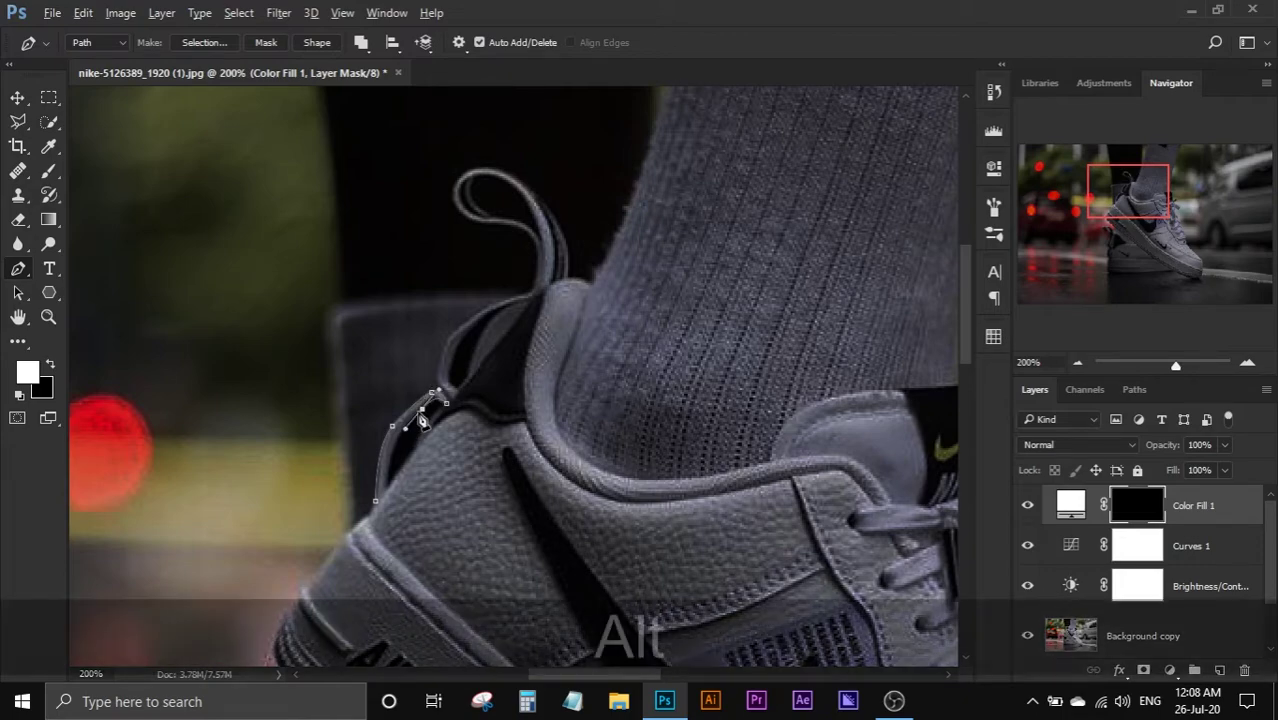
{"action": "left_click", "coordinate": [422, 409], "text": "alt"}
{"action": "left_click_drag", "start_coordinate": [388, 487], "coordinate": [396, 518]}
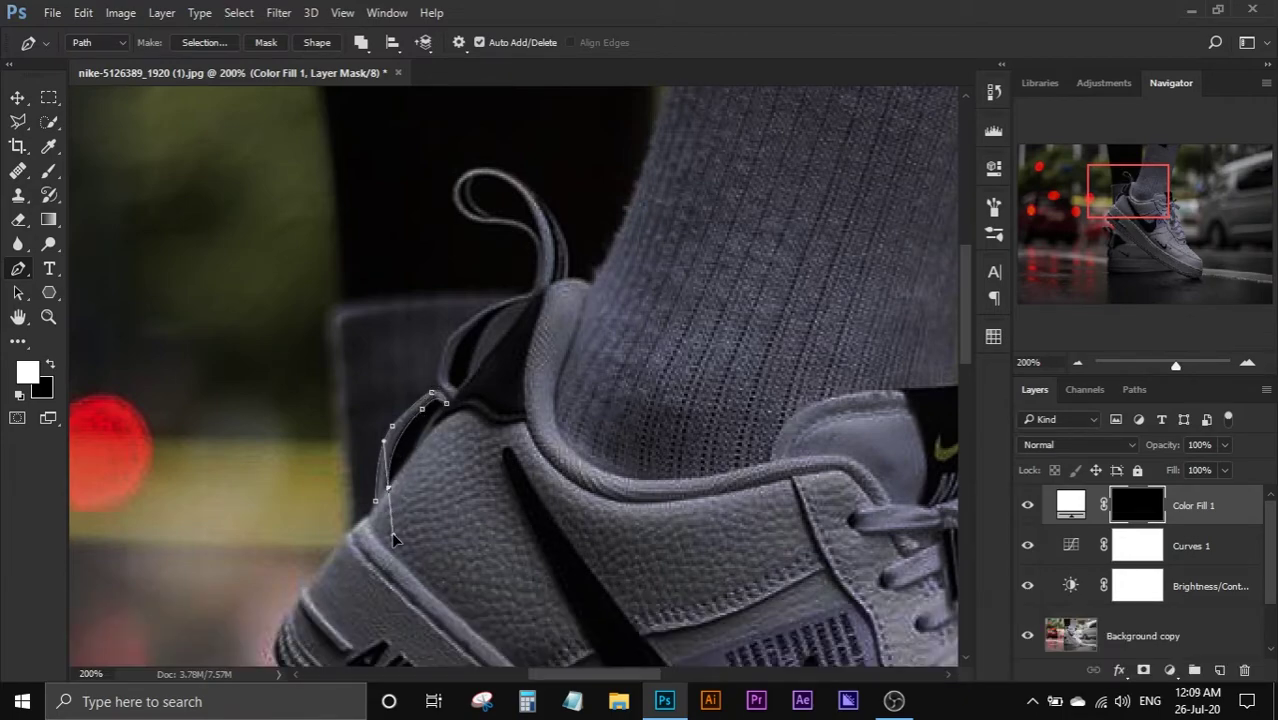
{"action": "key", "text": "alt"}
Step: Convert the strap path to a selection, clear it to white on the fill layer's mask with black as foreground, and deselect
{"action": "right_click", "coordinate": [398, 440]}
{"action": "left_click", "coordinate": [455, 291]}
{"action": "left_click", "coordinate": [742, 193]}
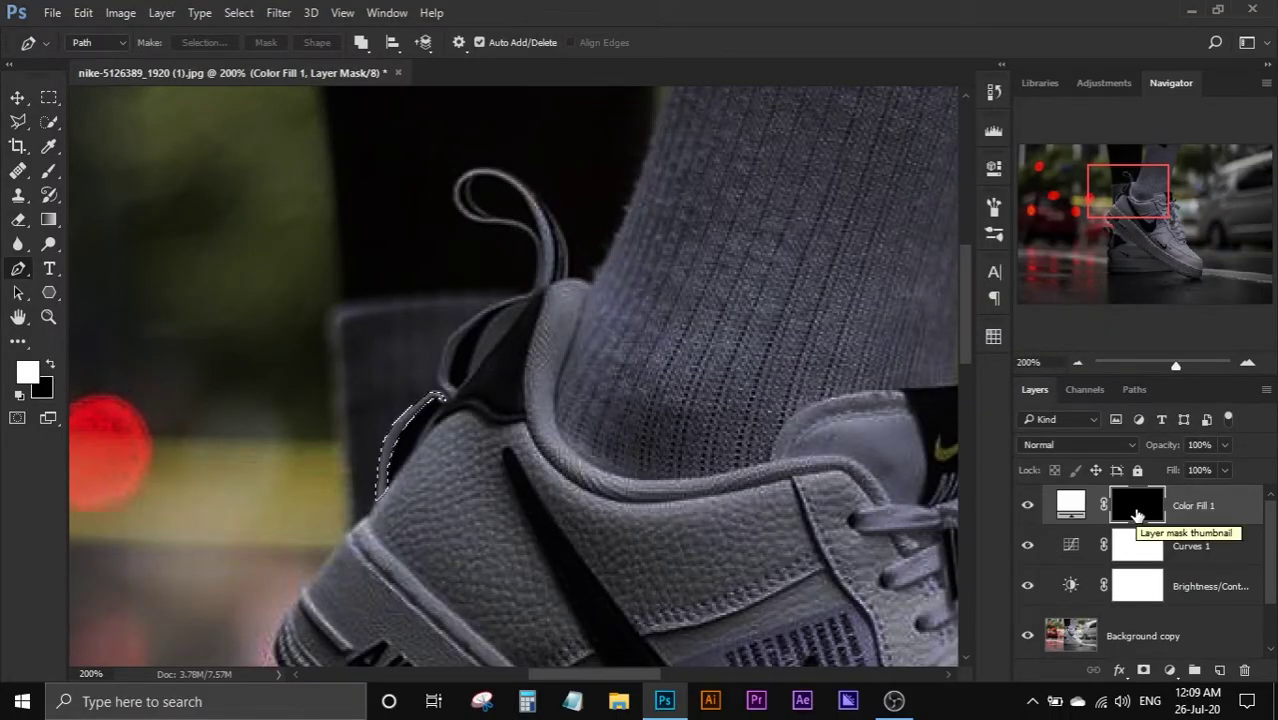
{"action": "key", "text": "Delete"}
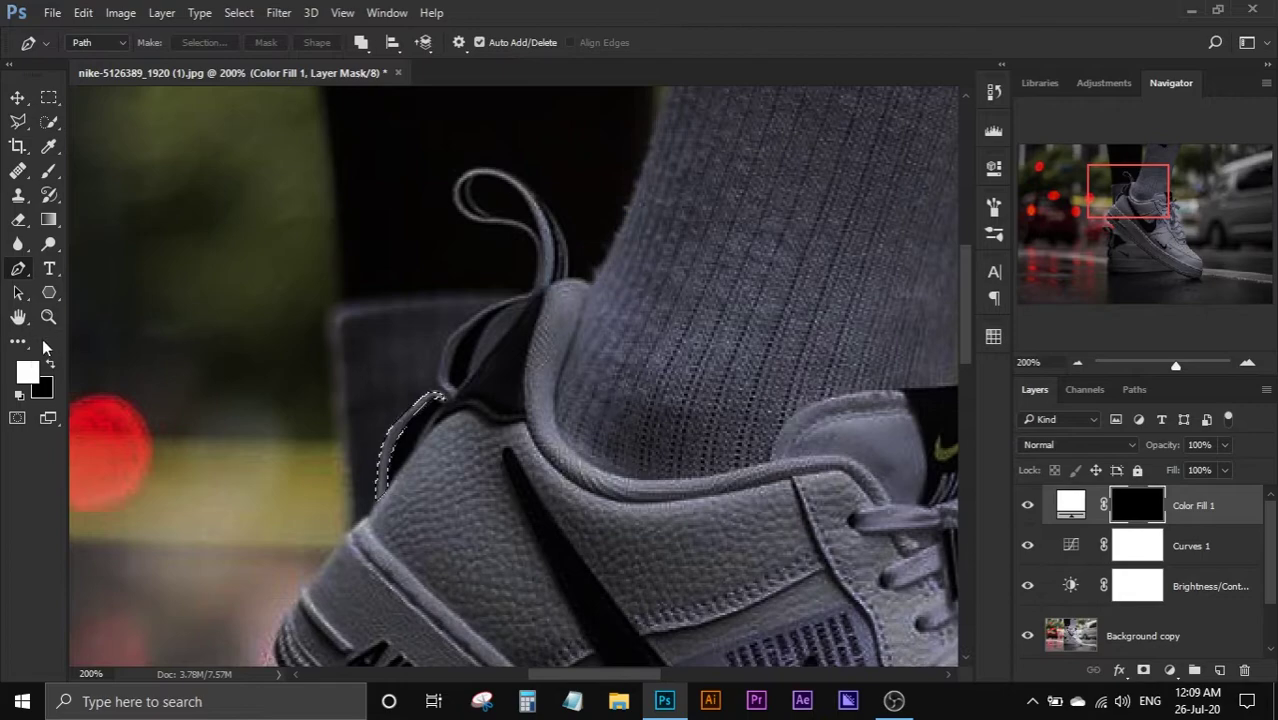
{"action": "key", "text": "x"}
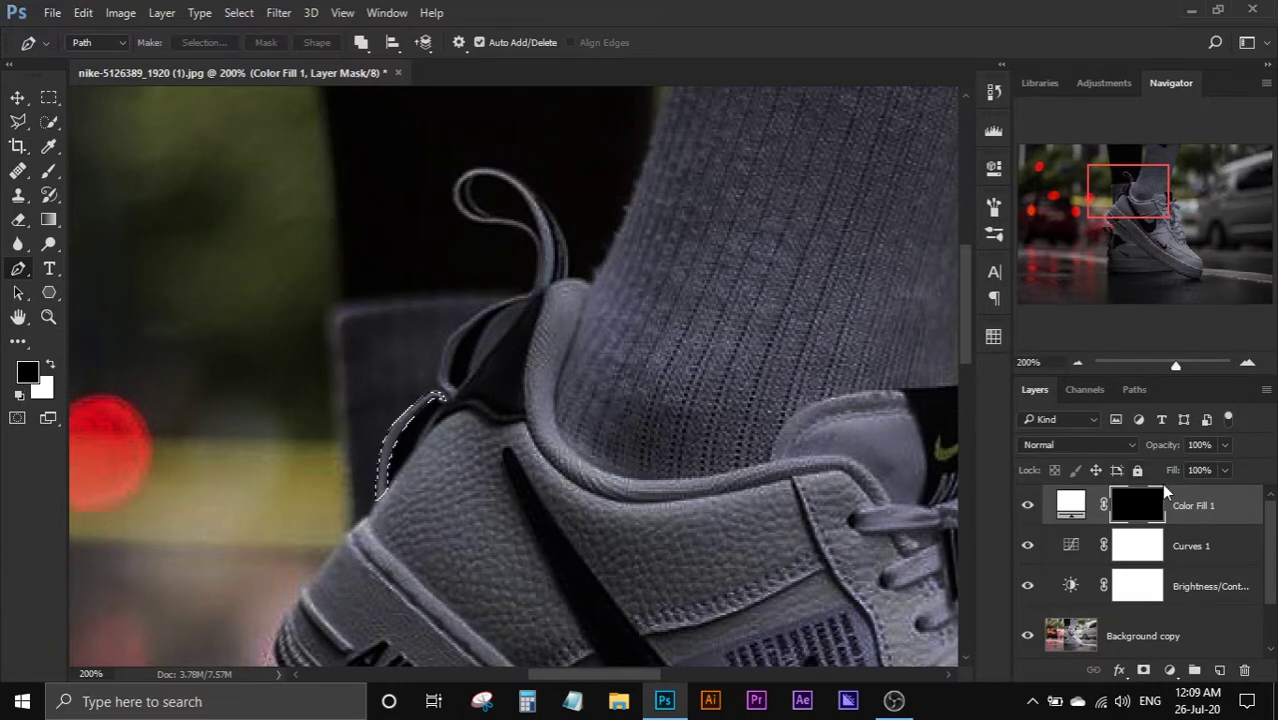
{"action": "key", "text": "Delete"}
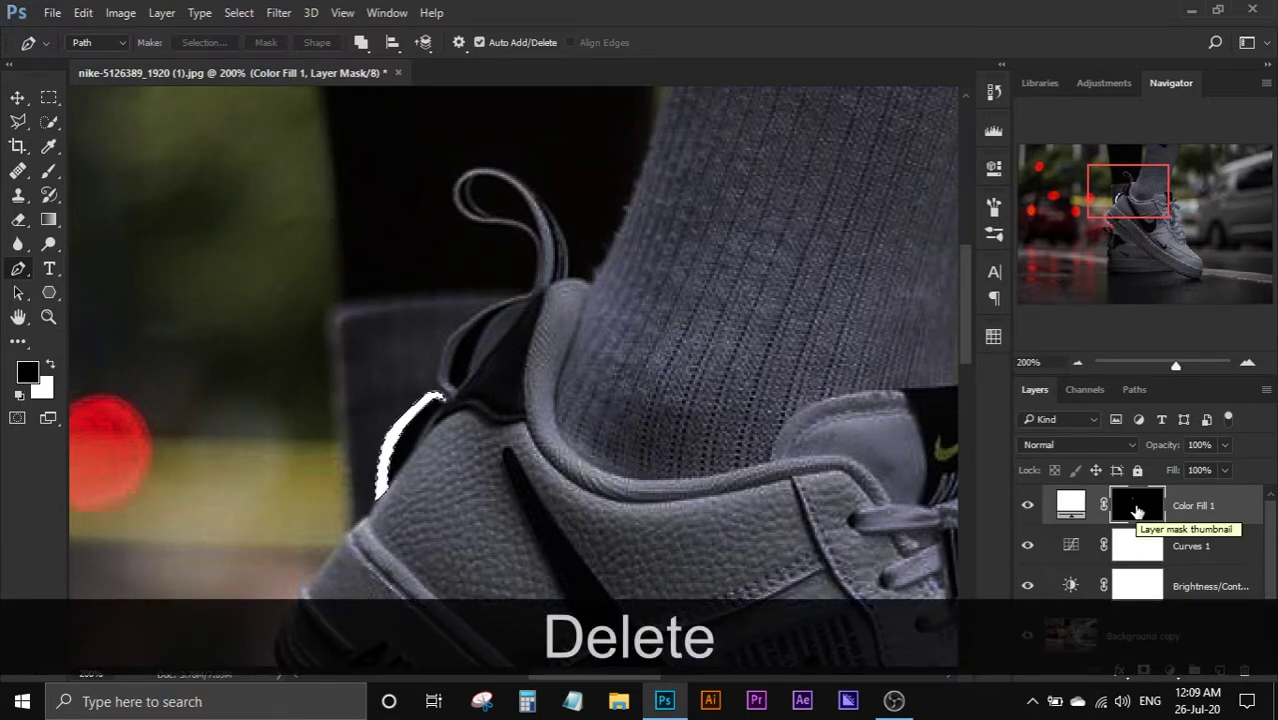
{"action": "key", "text": "ctrl+d"}
Step: Rename the Color Fill 1 layer as neon
{"action": "double_click", "coordinate": [1210, 502]}
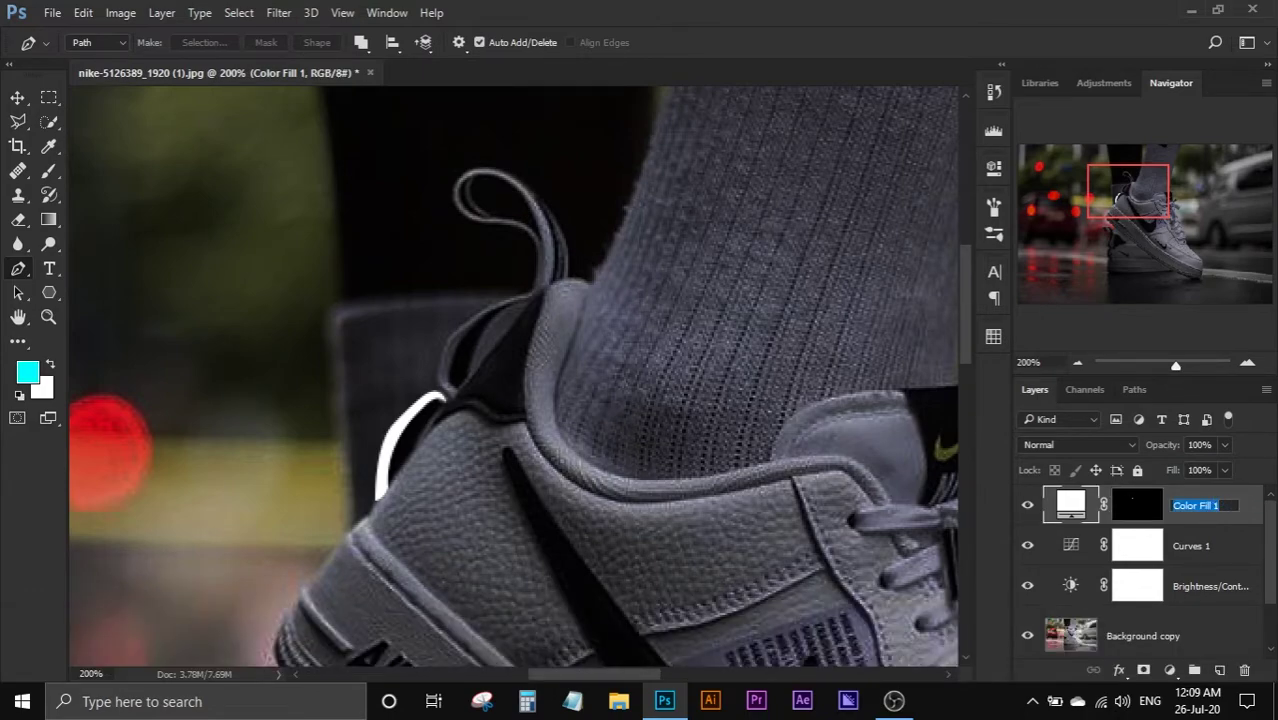
{"action": "type", "text": "neon"}
{"action": "key", "text": "Return"}
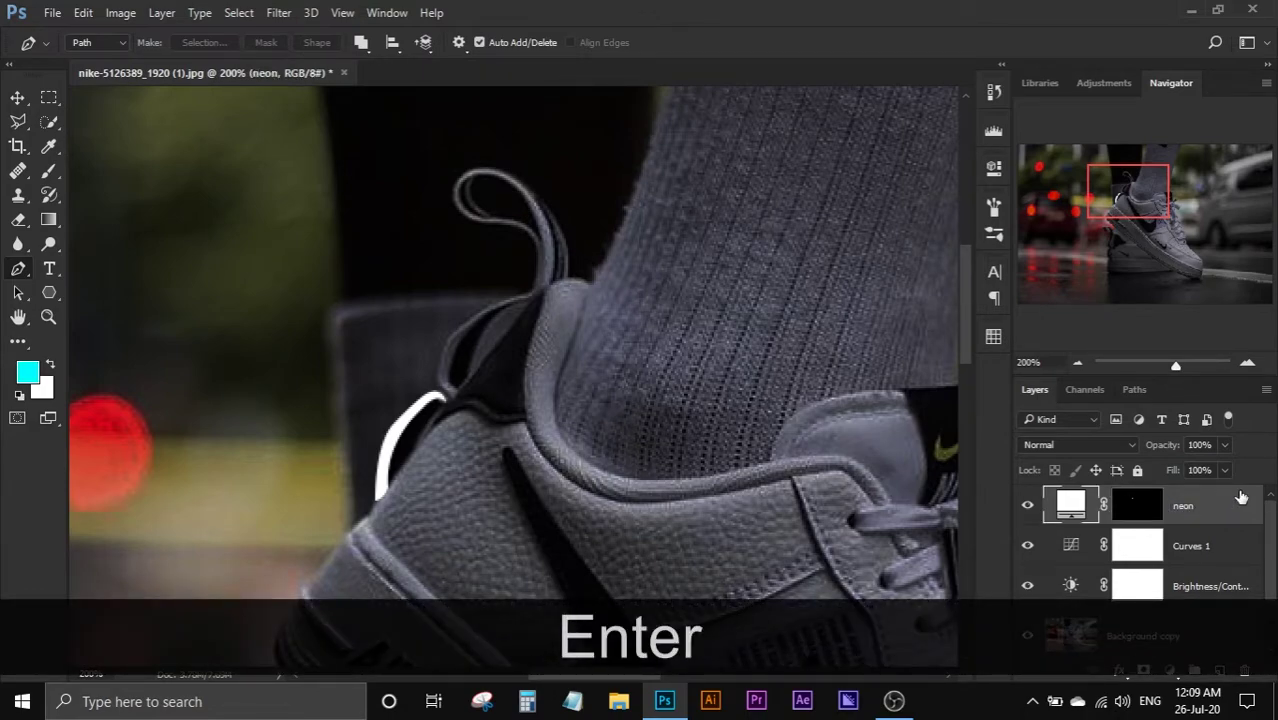
Step: Add an Outer Glow effect to the neon layer and set its glow color to cyan 00d8ff
{"action": "double_click", "coordinate": [1240, 497]}
{"action": "left_click_drag", "start_coordinate": [370, 85], "coordinate": [757, 80]}
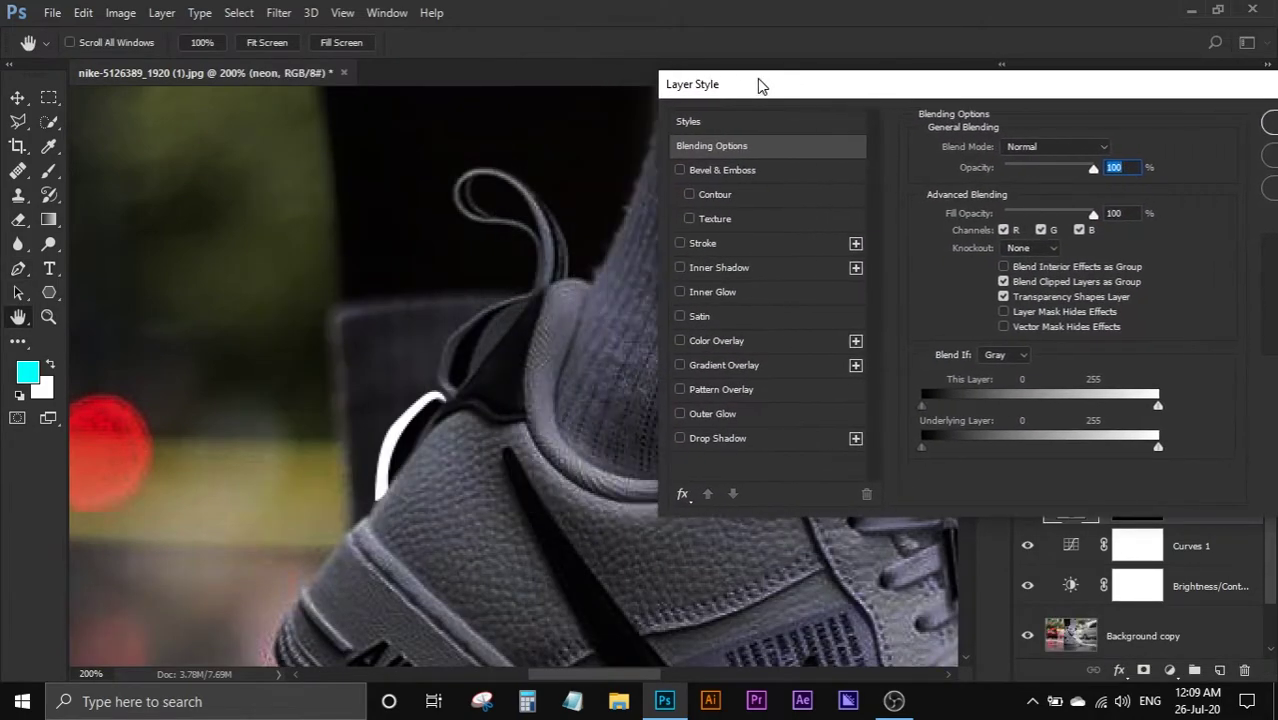
{"action": "left_click", "coordinate": [700, 414]}
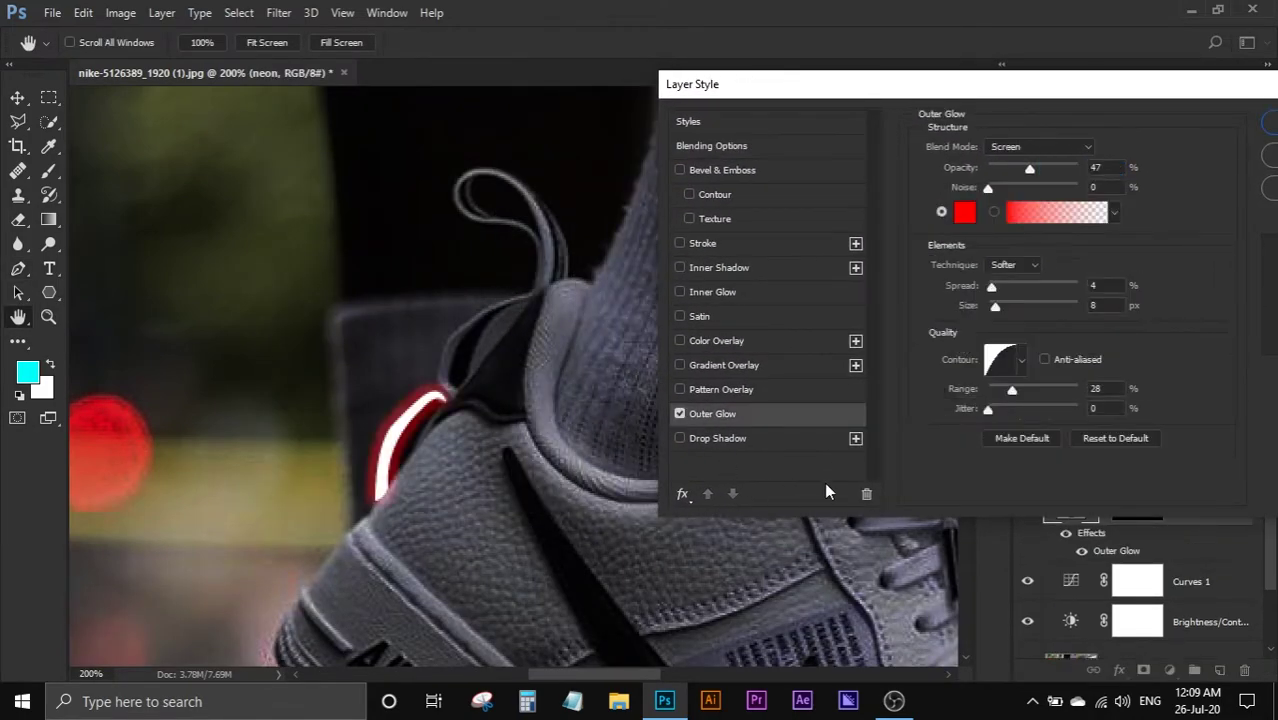
{"action": "left_click", "coordinate": [965, 214]}
{"action": "left_click_drag", "start_coordinate": [1004, 202], "coordinate": [1006, 246]}
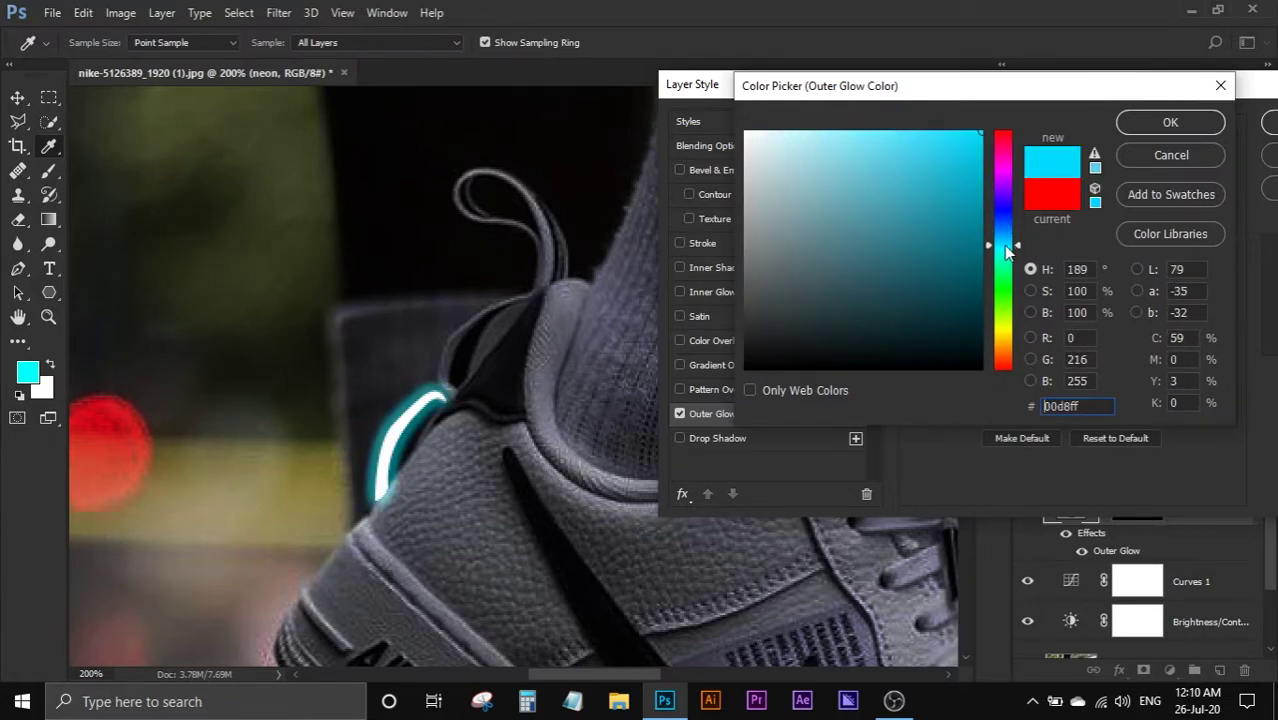
{"action": "left_click", "coordinate": [1202, 126]}
Step: Set the outer glow size to 7 px, fine-tune its opacity and spread, and apply the layer style
{"action": "left_click_drag", "start_coordinate": [997, 313], "coordinate": [996, 318]}
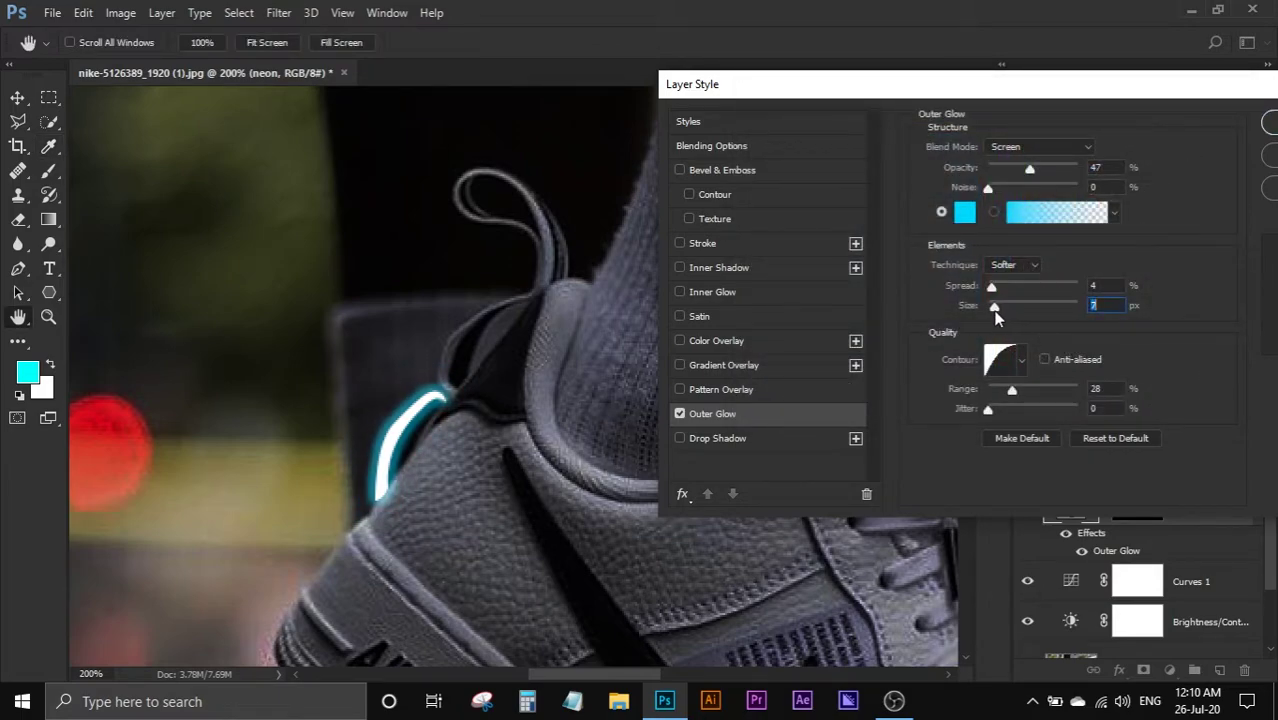
{"action": "left_click_drag", "start_coordinate": [1027, 173], "coordinate": [1029, 183]}
{"action": "left_click_drag", "start_coordinate": [993, 291], "coordinate": [994, 286]}
{"action": "left_click_drag", "start_coordinate": [1205, 92], "coordinate": [1130, 95]}
{"action": "left_click", "coordinate": [1232, 125]}
Step: Target the neon layer's mask and trace a Pen tool path along the outer edge of the upper heel strap
{"action": "key", "text": "p"}
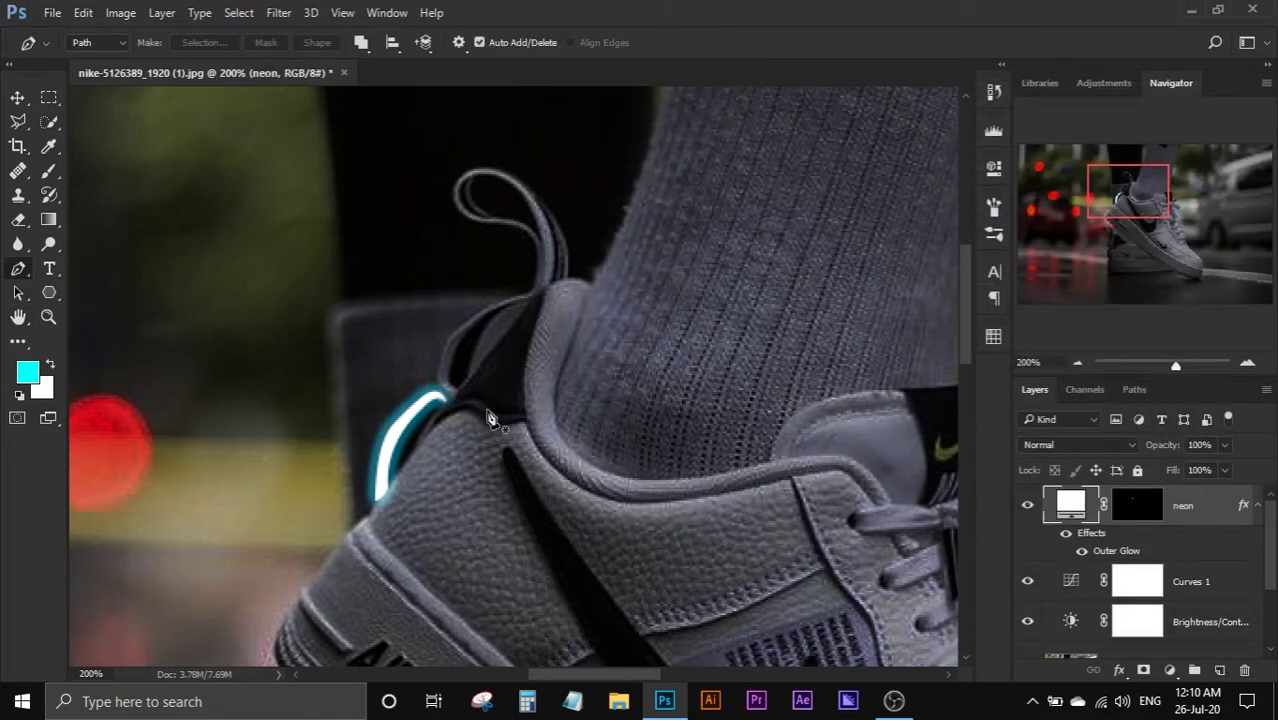
{"action": "left_click", "coordinate": [1152, 515]}
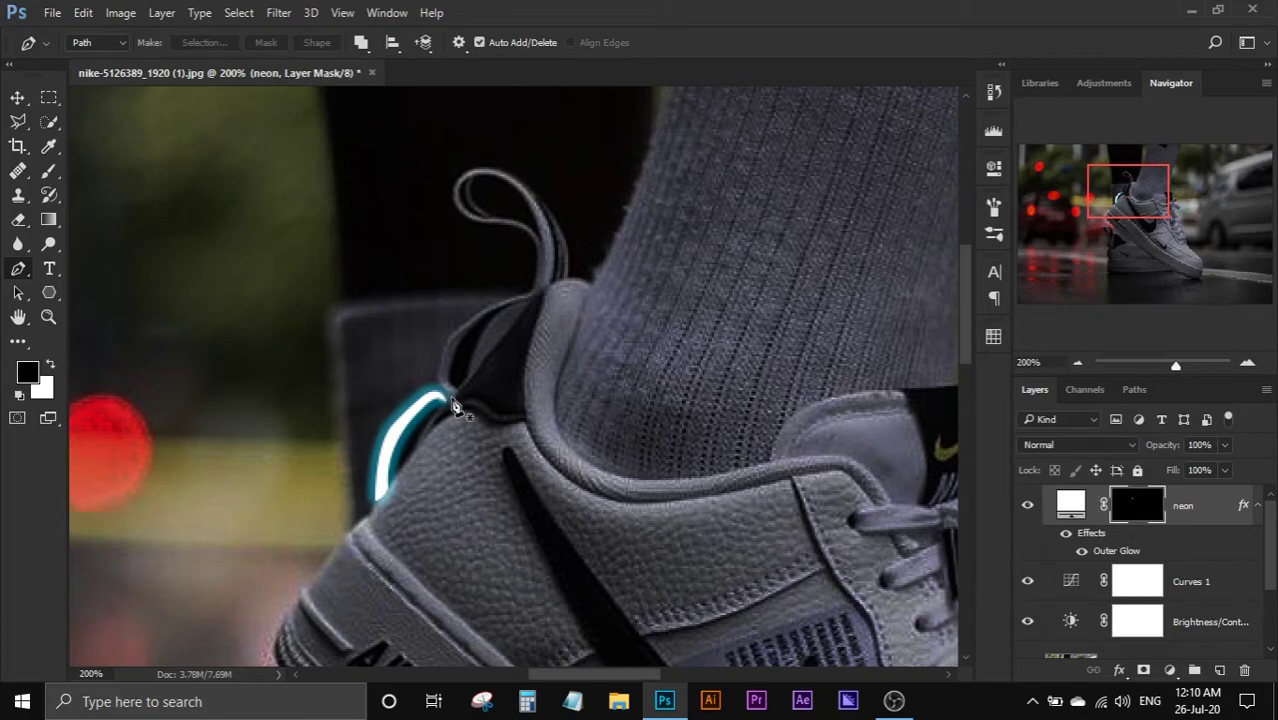
{"action": "left_click", "coordinate": [451, 400]}
{"action": "left_click_drag", "start_coordinate": [443, 364], "coordinate": [567, 294]}
{"action": "left_click", "coordinate": [443, 364], "text": "alt"}
{"action": "left_click", "coordinate": [471, 322], "text": "alt"}
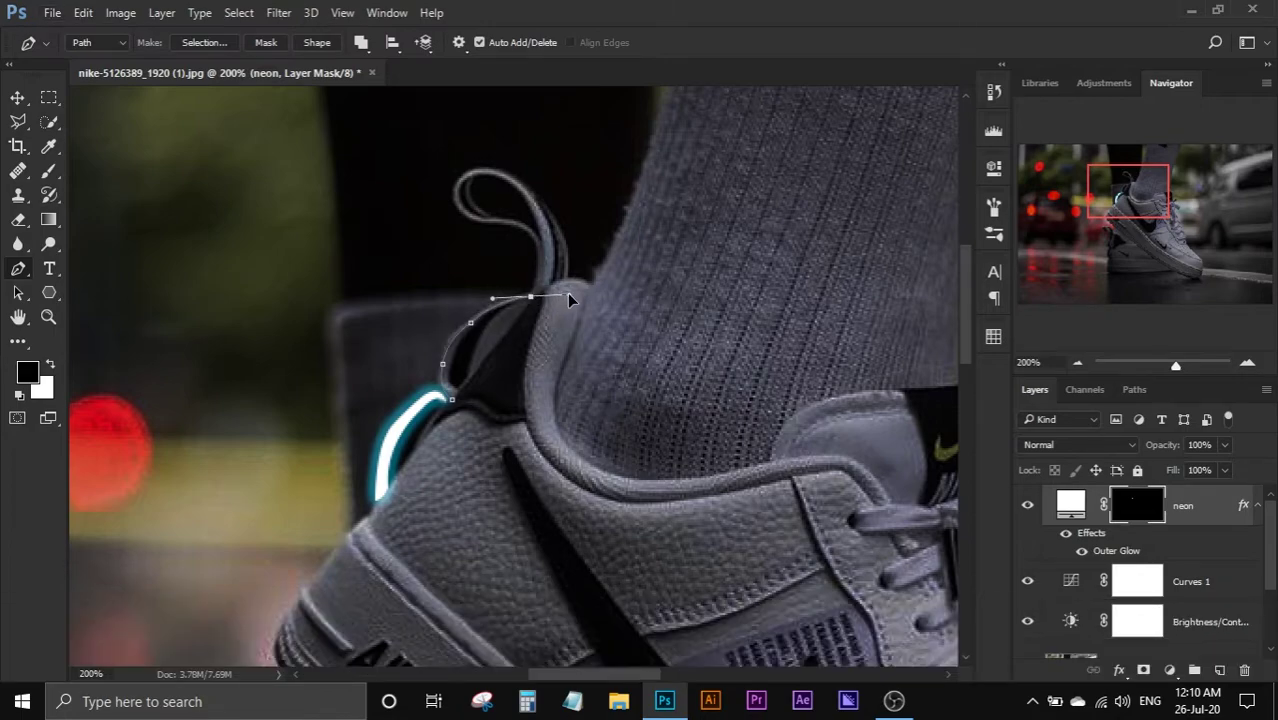
{"action": "left_click", "coordinate": [471, 322], "text": "ctrl"}
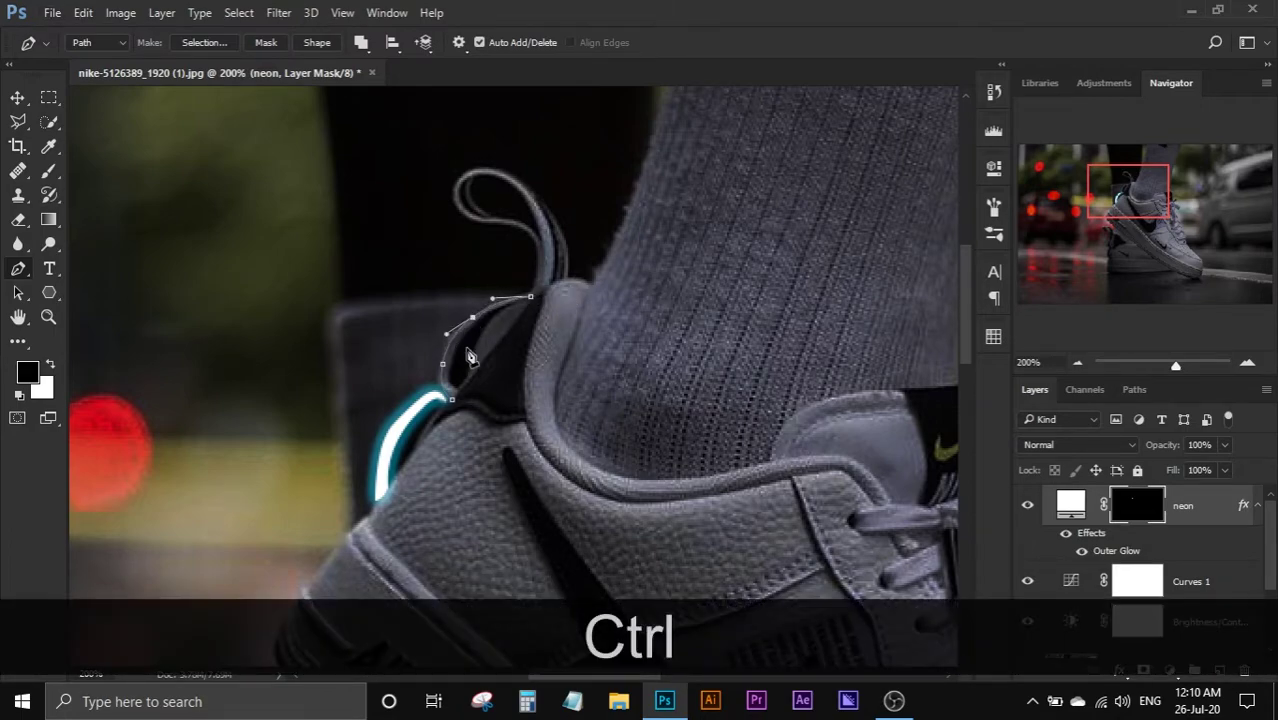
Step: Trace back along the inner edge of the upper heel strap and close the path at its starting point
{"action": "left_click_drag", "start_coordinate": [469, 334], "coordinate": [477, 413]}
{"action": "key", "text": "alt"}
{"action": "left_click", "coordinate": [458, 391], "text": "alt"}
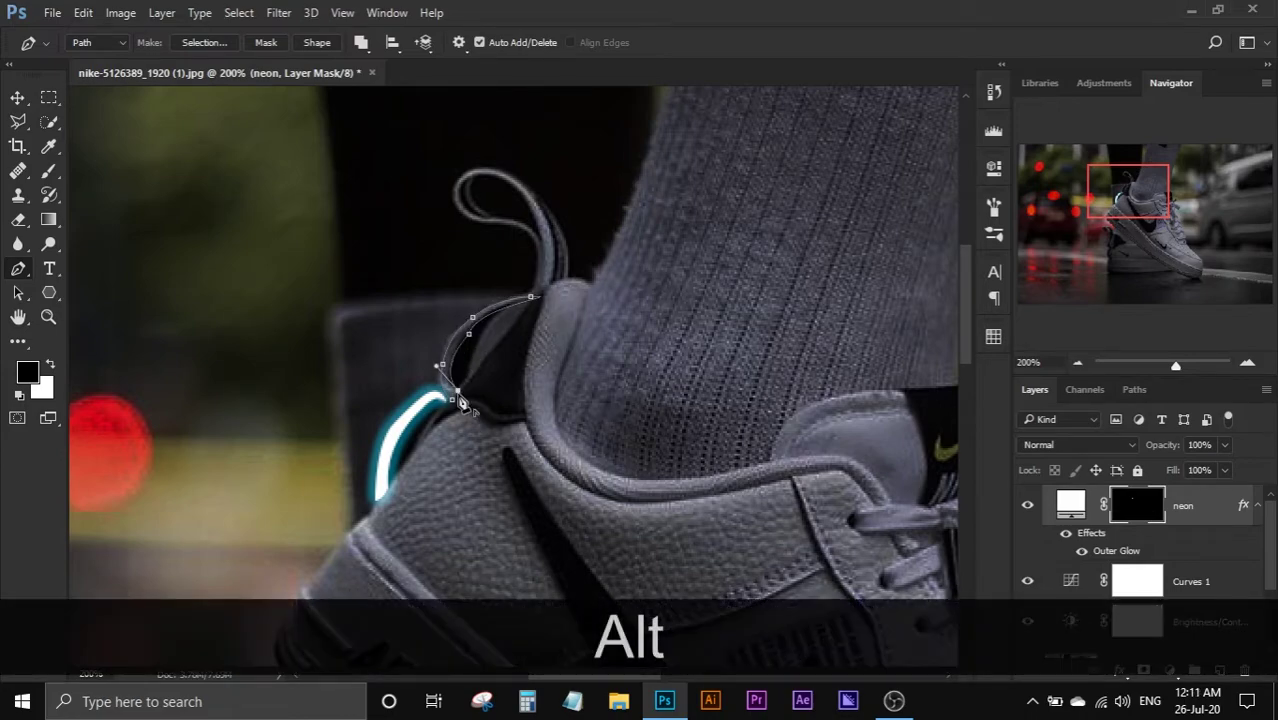
{"action": "left_click", "coordinate": [452, 399]}
Step: Convert the upper strap path to a selection, clear it to white on the neon mask, and deselect
{"action": "right_click", "coordinate": [451, 401]}
{"action": "left_click", "coordinate": [661, 279]}
{"action": "key", "text": "Return"}
{"action": "key", "text": "Delete"}
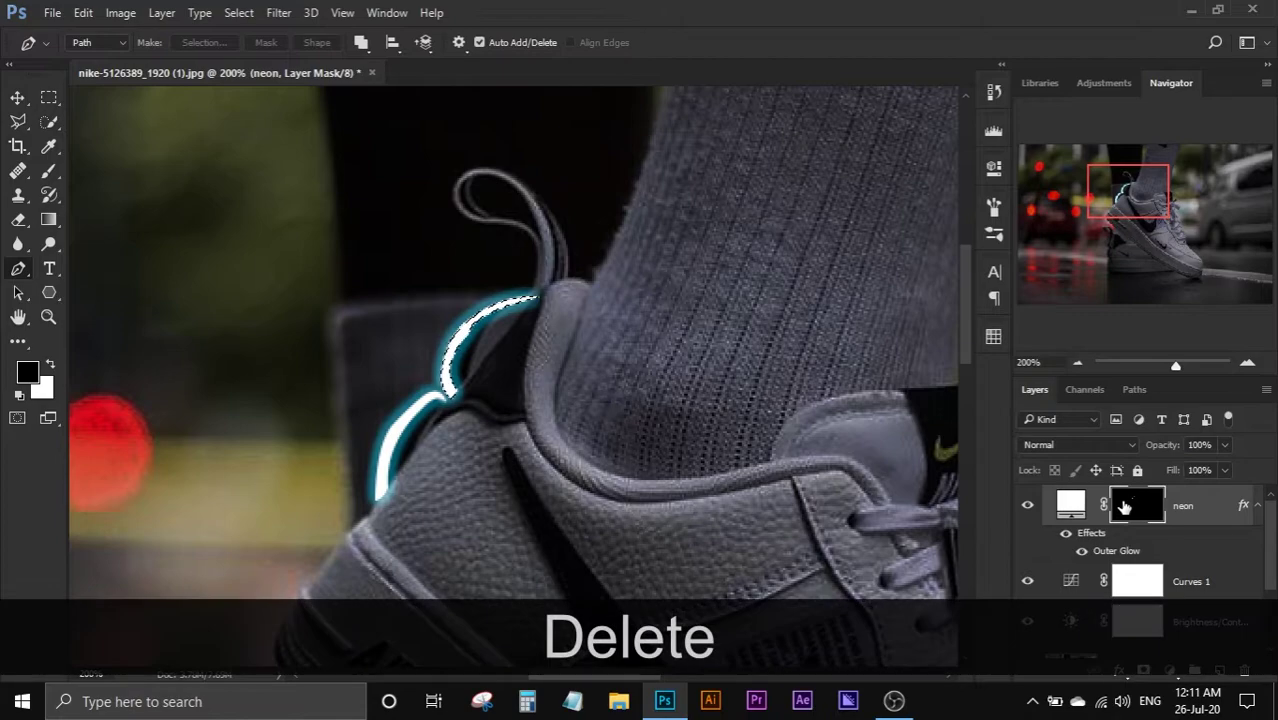
{"action": "key", "text": "ctrl+d"}
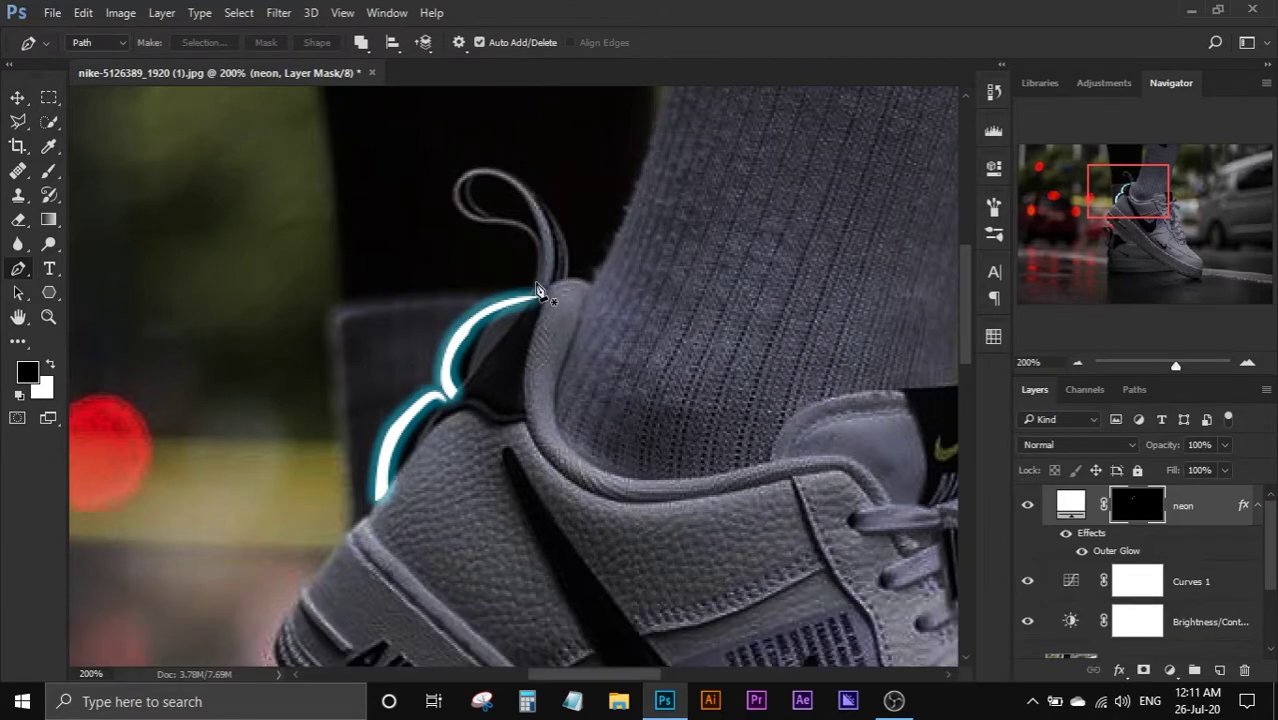
Step: Start a Pen path at the base of the heel pull loop and curve it up along the loop's outer lower edge
{"action": "left_click", "coordinate": [536, 285]}
{"action": "left_click_drag", "start_coordinate": [499, 225], "coordinate": [449, 234]}
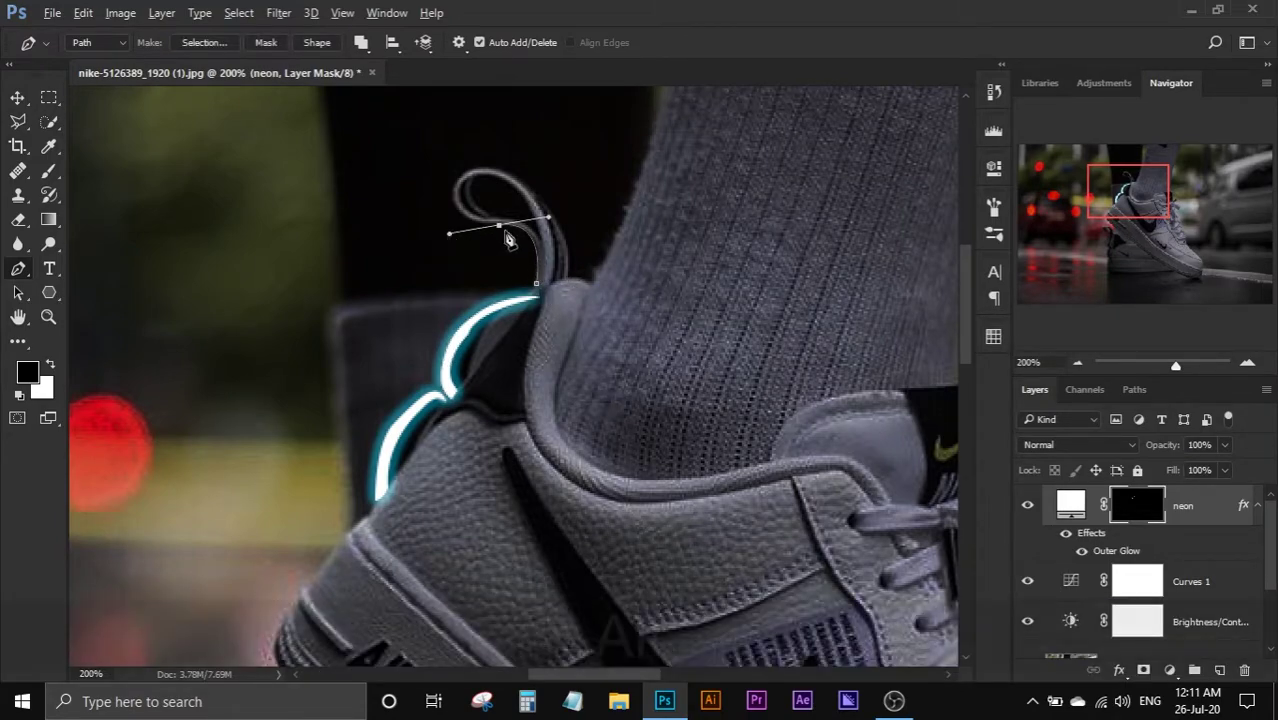
{"action": "left_click", "coordinate": [499, 226], "text": "alt"}
{"action": "left_click_drag", "start_coordinate": [460, 181], "coordinate": [488, 133]}
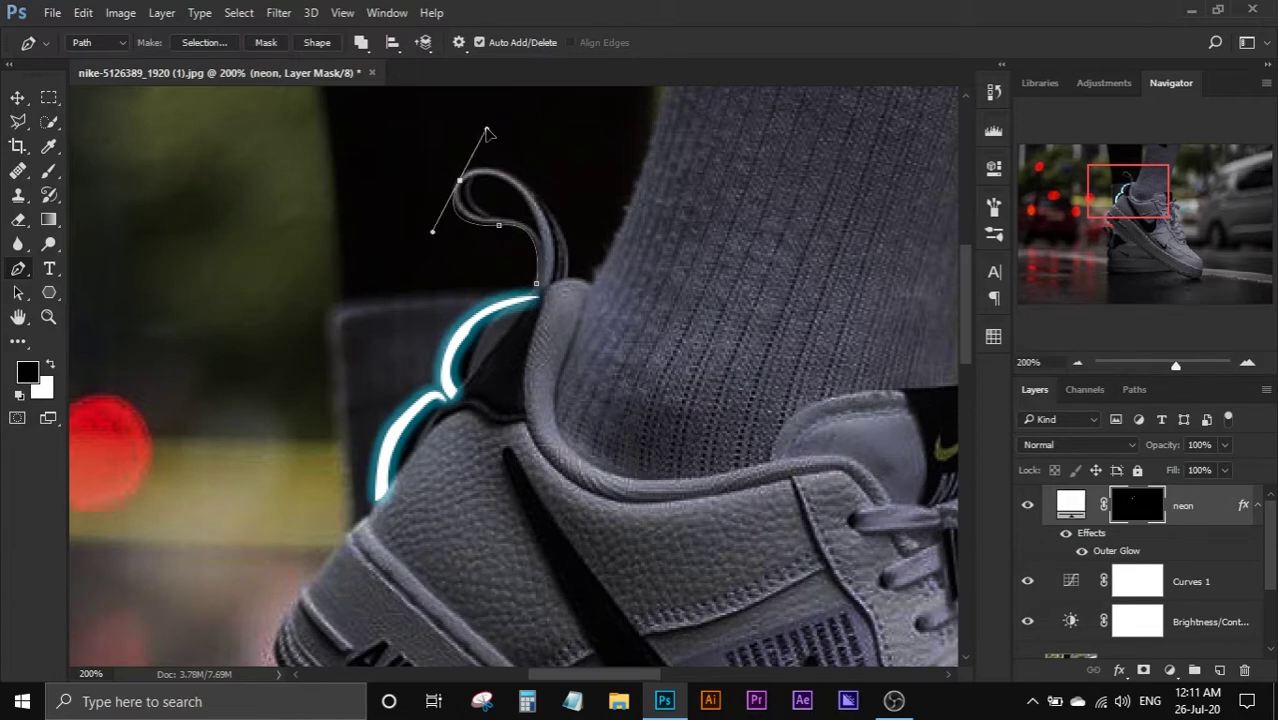
{"action": "key", "text": "ctrl+z"}
{"action": "left_click", "coordinate": [48, 317]}
{"action": "left_click", "coordinate": [493, 131]}
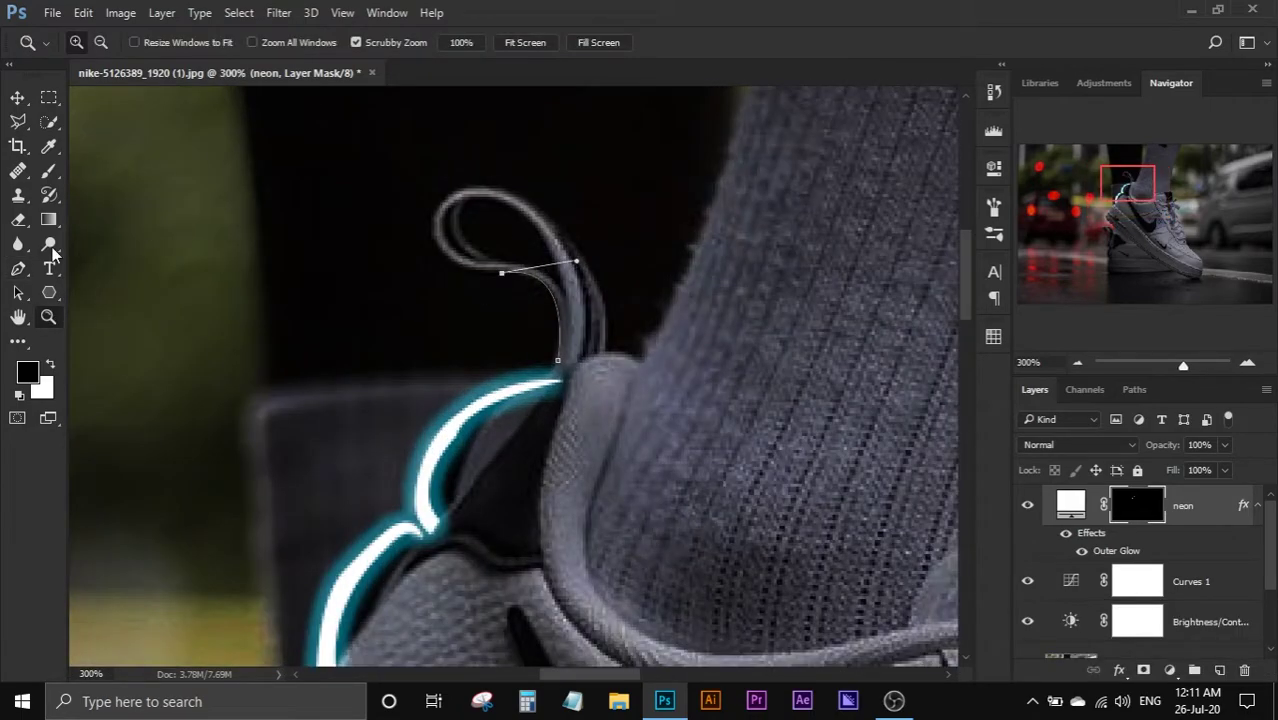
Step: Continue the Pen path around the outer edge of the heel pull loop and down to the other side of its base
{"action": "left_click", "coordinate": [18, 268]}
{"action": "left_click_drag", "start_coordinate": [440, 250], "coordinate": [532, 182]}
{"action": "left_click", "coordinate": [440, 251], "text": "alt"}
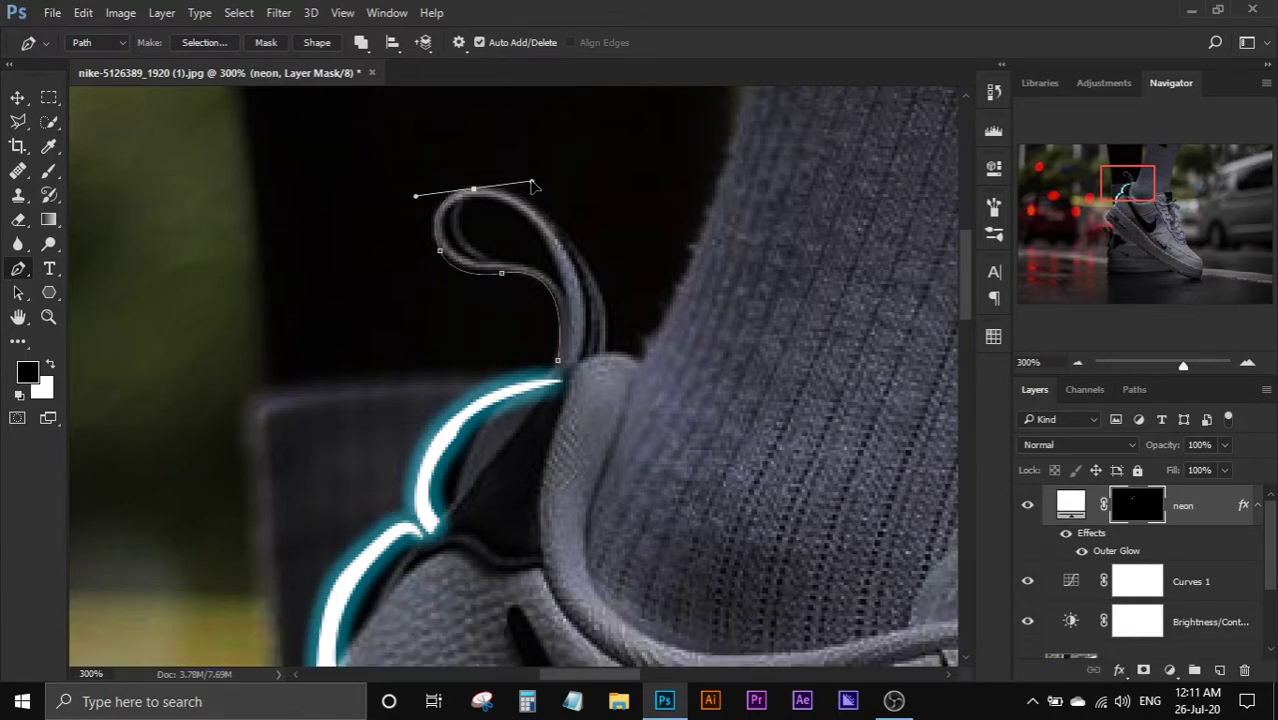
{"action": "left_click", "coordinate": [474, 190], "text": "alt"}
{"action": "left_click_drag", "start_coordinate": [571, 260], "coordinate": [578, 318]}
{"action": "left_click", "coordinate": [572, 260], "text": "alt"}
{"action": "left_click", "coordinate": [577, 361], "text": "alt"}
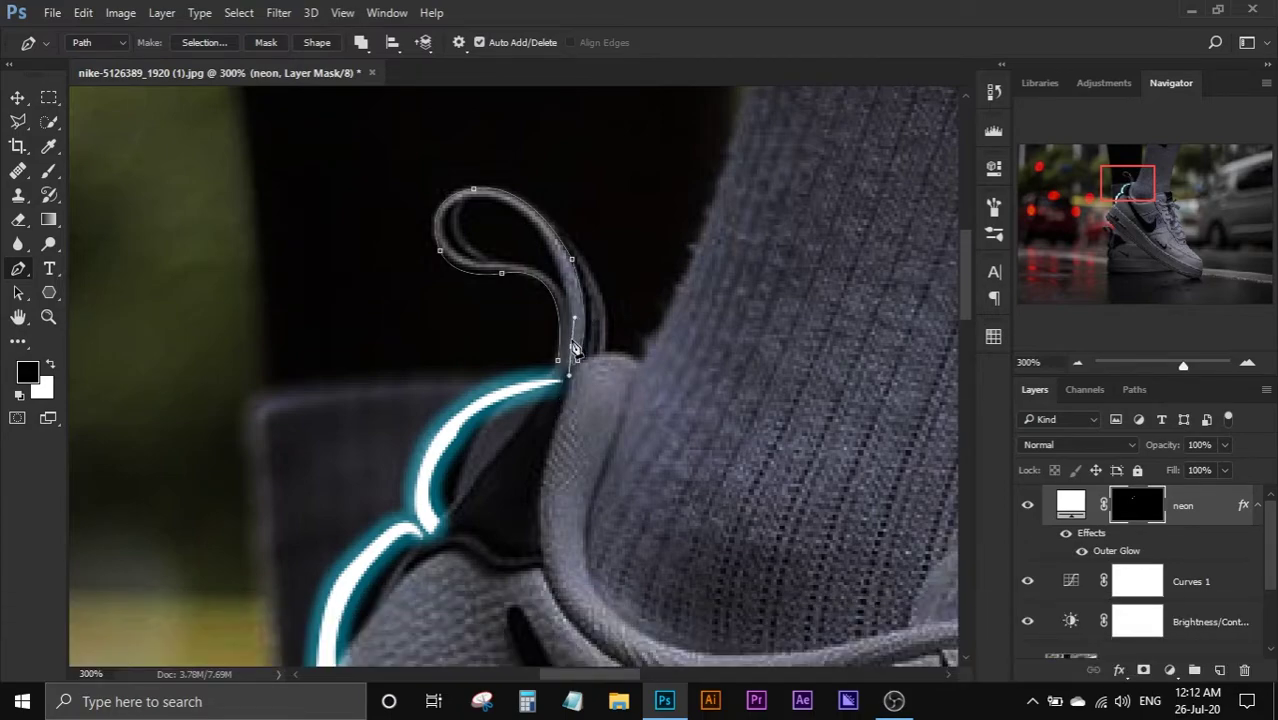
Step: Trace back along the inner edge of the heel pull loop and close the path at its base
{"action": "left_click", "coordinate": [572, 346], "text": "alt"}
{"action": "left_click_drag", "start_coordinate": [505, 206], "coordinate": [440, 191]}
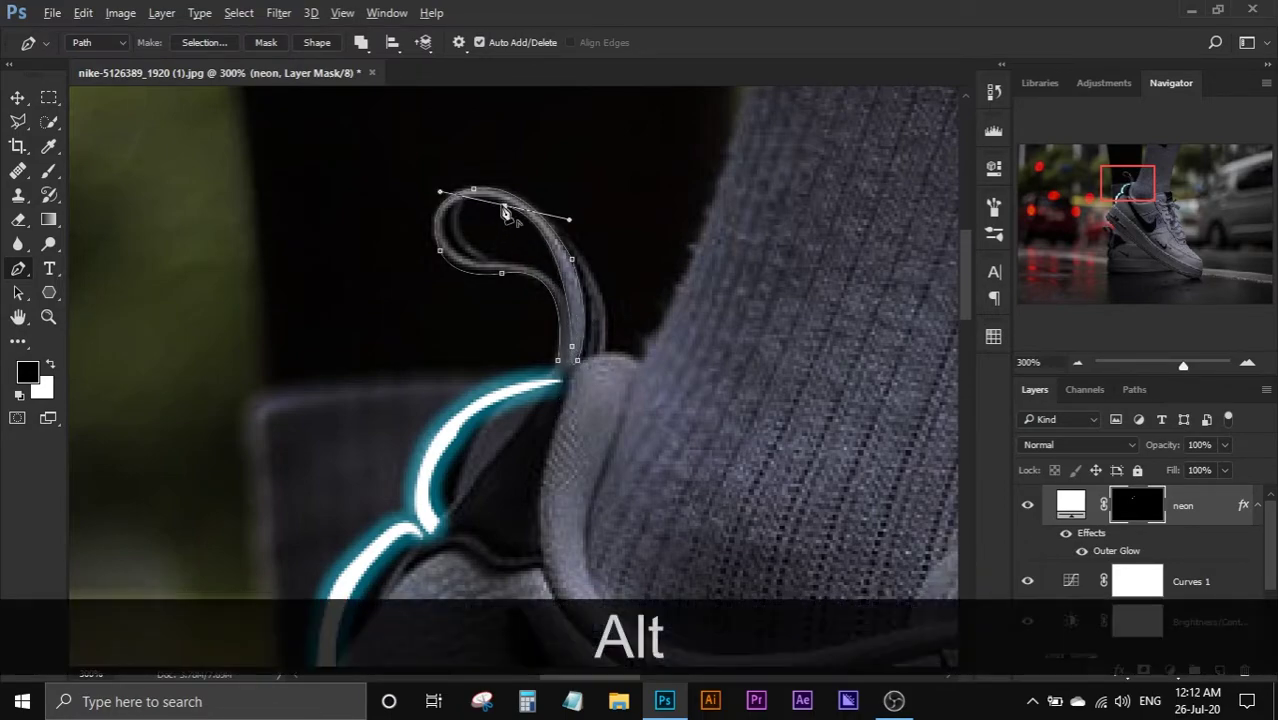
{"action": "left_click", "coordinate": [505, 206], "text": "alt"}
{"action": "left_click_drag", "start_coordinate": [444, 242], "coordinate": [456, 306]}
{"action": "left_click", "coordinate": [444, 242], "text": "alt"}
{"action": "left_click_drag", "start_coordinate": [510, 262], "coordinate": [555, 247]}
{"action": "left_click", "coordinate": [510, 262], "text": "alt"}
{"action": "left_click_drag", "start_coordinate": [558, 295], "coordinate": [566, 318]}
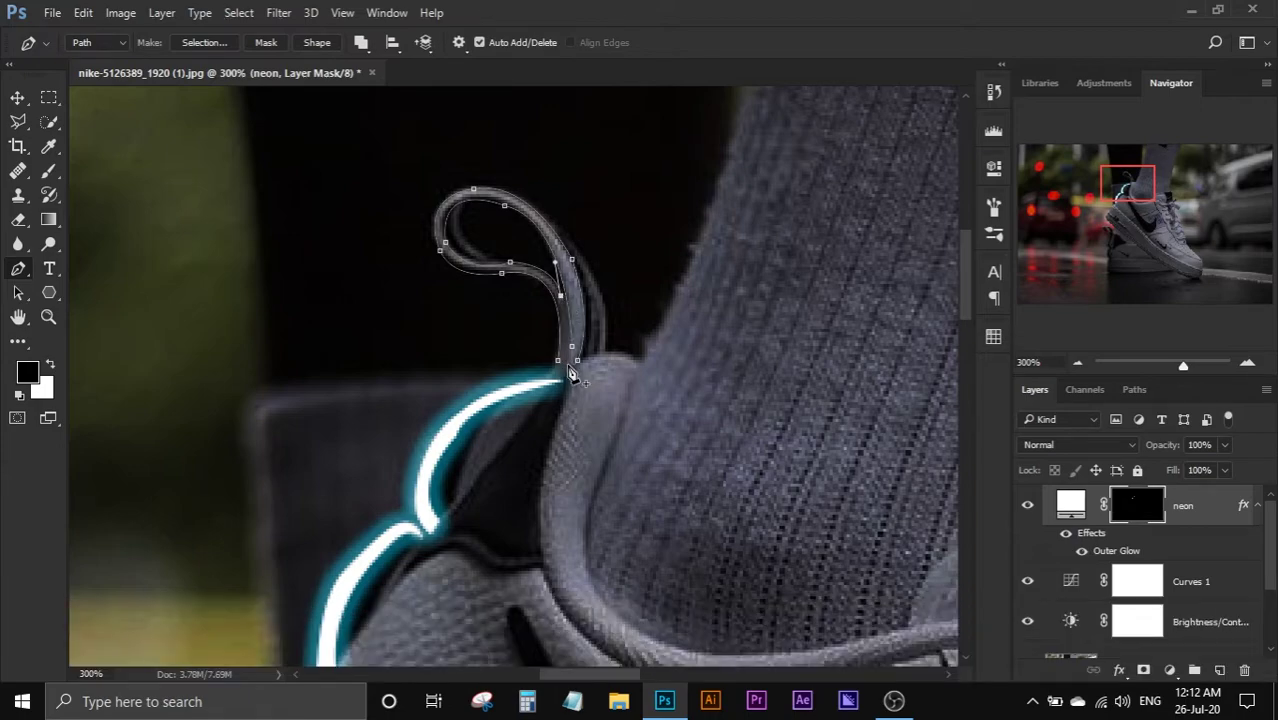
{"action": "left_click_drag", "start_coordinate": [569, 362], "coordinate": [562, 425]}
{"action": "key", "text": "ctrl+z"}
{"action": "left_click", "coordinate": [566, 370], "text": "alt"}
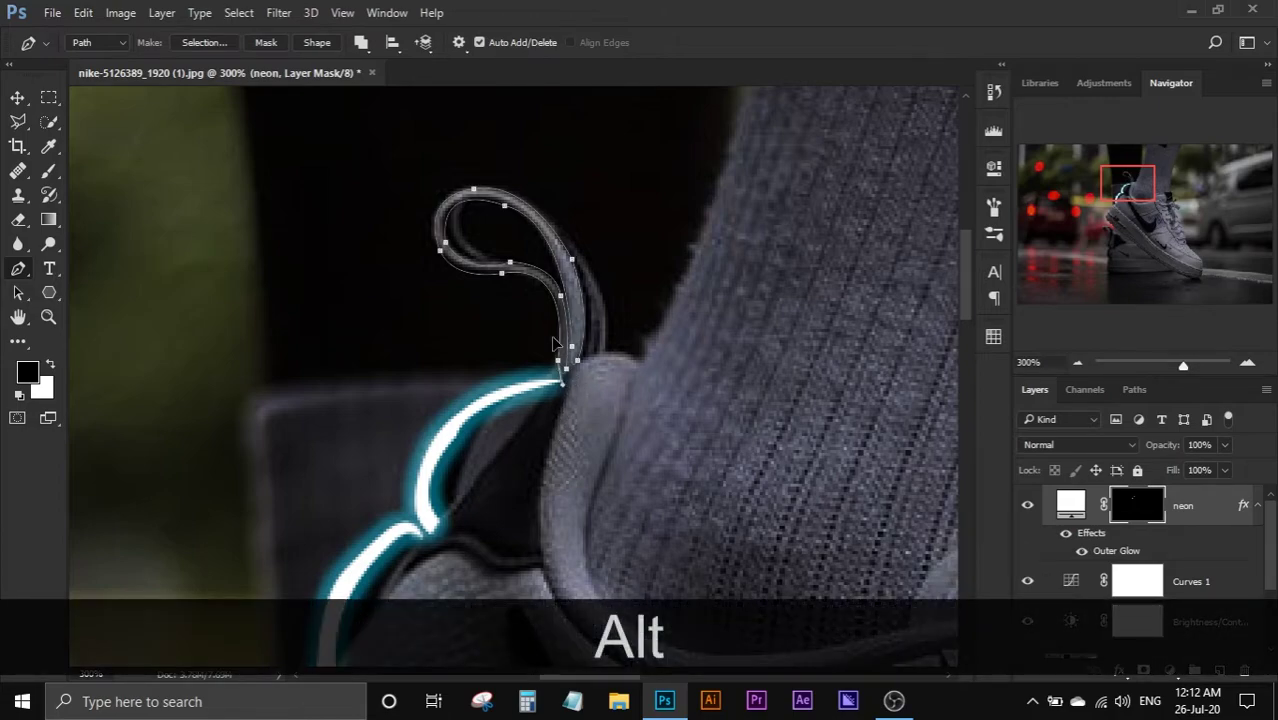
Step: Convert the pull loop path to a selection, clear it to white on the neon mask, and deselect
{"action": "right_click", "coordinate": [578, 310]}
{"action": "left_click", "coordinate": [609, 294]}
{"action": "key", "text": "Return"}
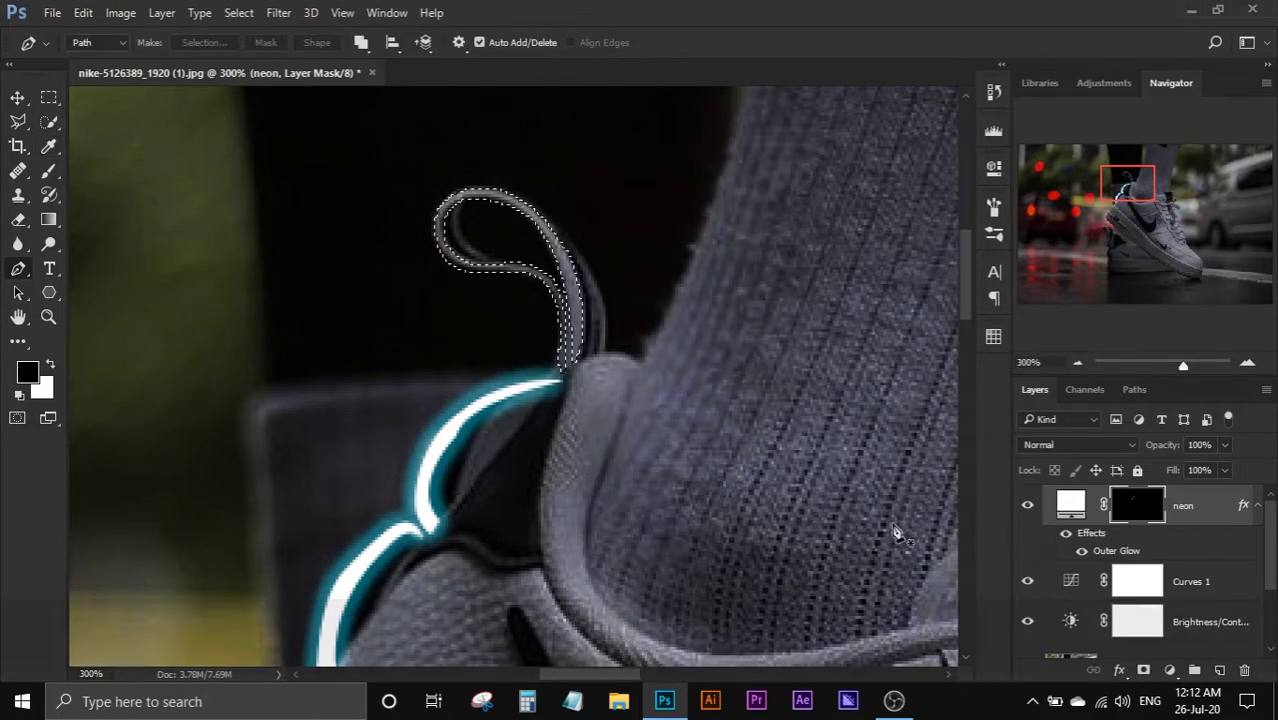
{"action": "key", "text": "Delete"}
{"action": "key", "text": "ctrl+d"}
Step: Trace a Pen path along the lower edge of the shoe's padded collar, from the heel top to the laces
{"action": "left_click_drag", "start_coordinate": [619, 374], "coordinate": [434, 208]}
{"action": "left_click", "coordinate": [416, 203]}
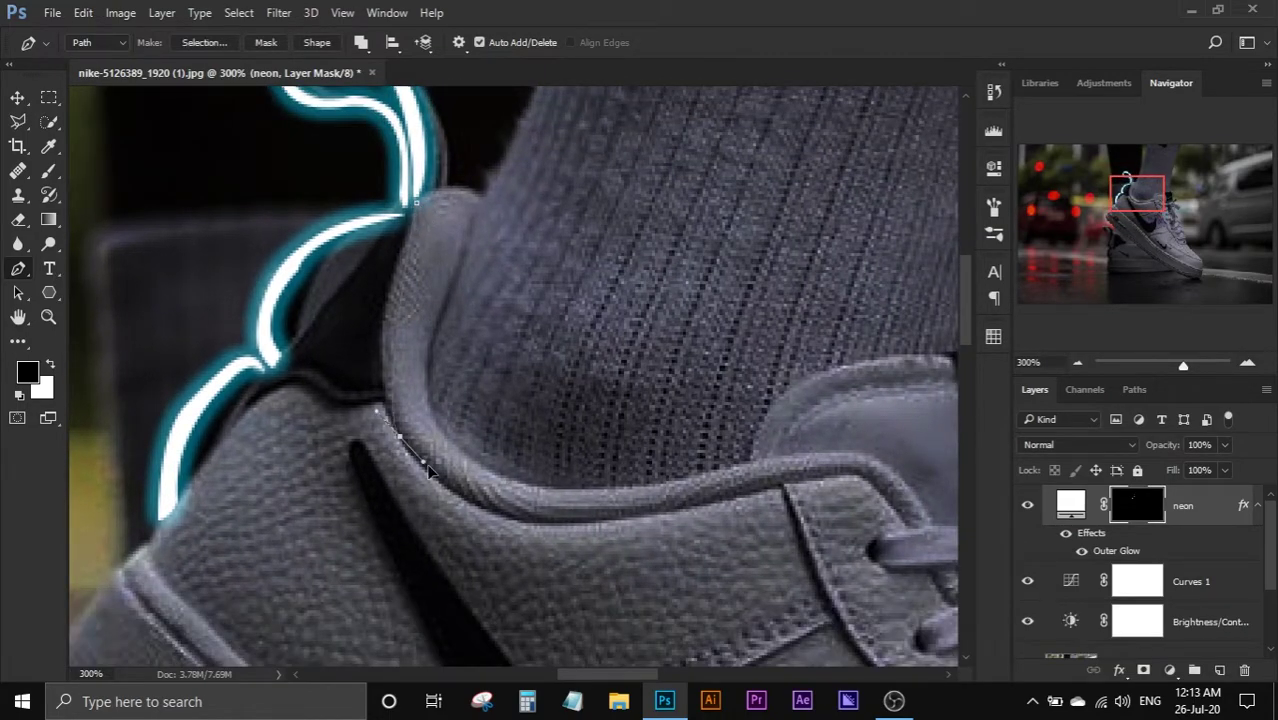
{"action": "left_click_drag", "start_coordinate": [400, 440], "coordinate": [450, 533]}
{"action": "left_click", "coordinate": [400, 441], "text": "alt"}
{"action": "left_click_drag", "start_coordinate": [634, 519], "coordinate": [893, 514]}
{"action": "left_click", "coordinate": [635, 520], "text": "alt"}
{"action": "left_click", "coordinate": [834, 477], "text": "alt"}
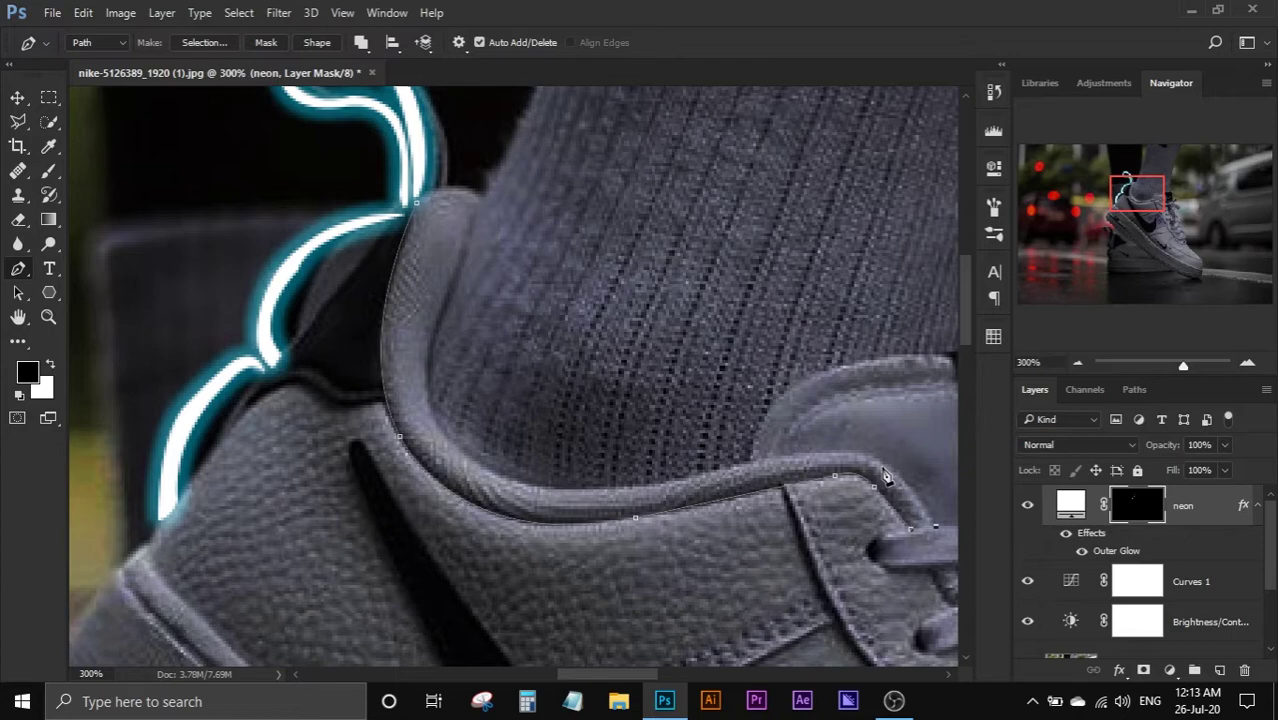
Step: Trace back along the collar's upper edge beside the sock and close the path at the heel top
{"action": "left_click_drag", "start_coordinate": [881, 470], "coordinate": [783, 468]}
{"action": "mouse_move", "coordinate": [706, 471]}
{"action": "left_mouse_down"}
{"action": "mouse_move", "coordinate": [671, 491]}
{"action": "mouse_move", "coordinate": [699, 471]}
{"action": "left_mouse_up"}
{"action": "left_click_drag", "start_coordinate": [532, 490], "coordinate": [445, 478]}
{"action": "left_click", "coordinate": [530, 490], "text": "alt"}
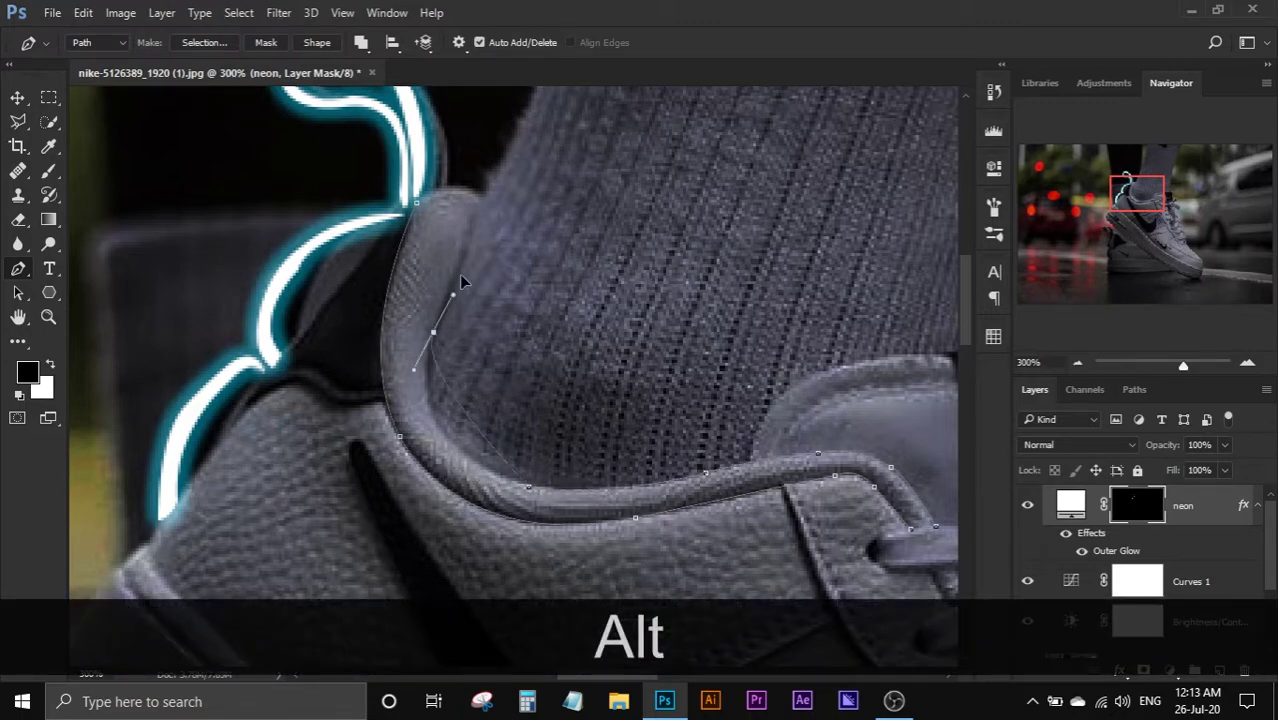
{"action": "left_click_drag", "start_coordinate": [433, 331], "coordinate": [403, 223]}
{"action": "left_click", "coordinate": [450, 187], "text": "alt"}
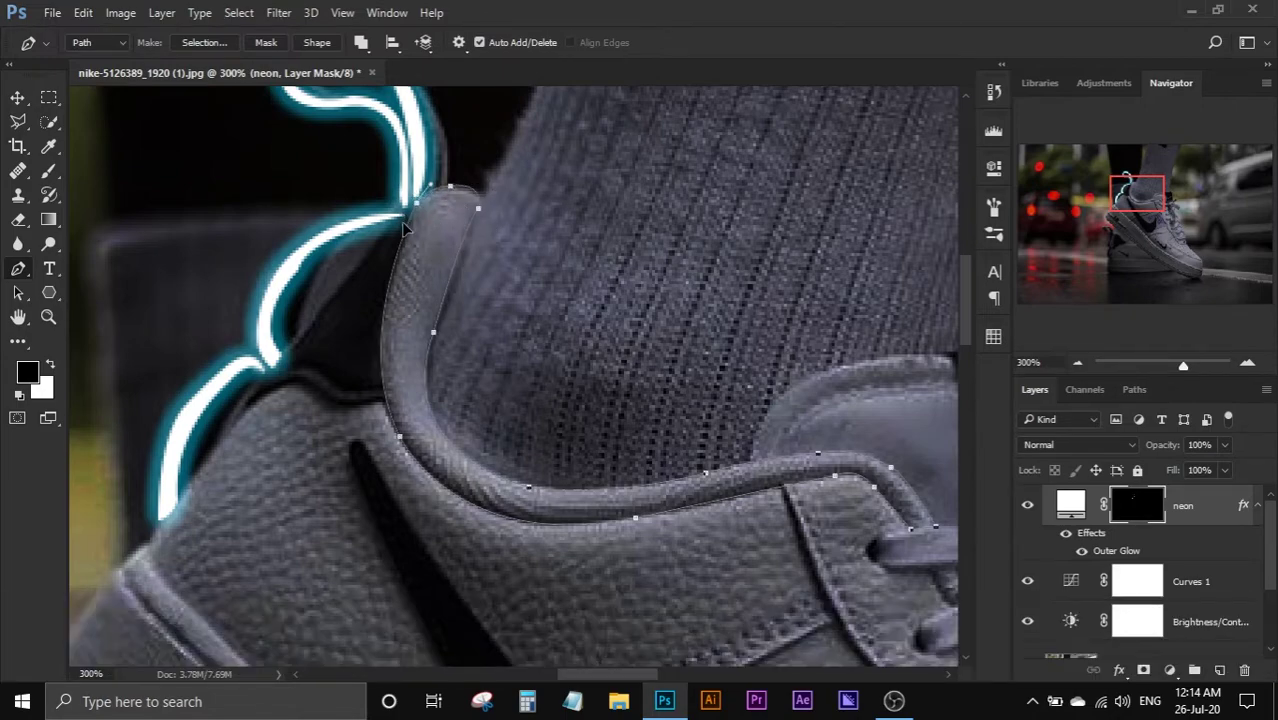
Step: Convert the collar path to a selection, clear it to white on the neon mask, and deselect
{"action": "right_click", "coordinate": [462, 224]}
{"action": "left_click", "coordinate": [490, 275]}
{"action": "key", "text": "Return"}
{"action": "key", "text": "Delete"}
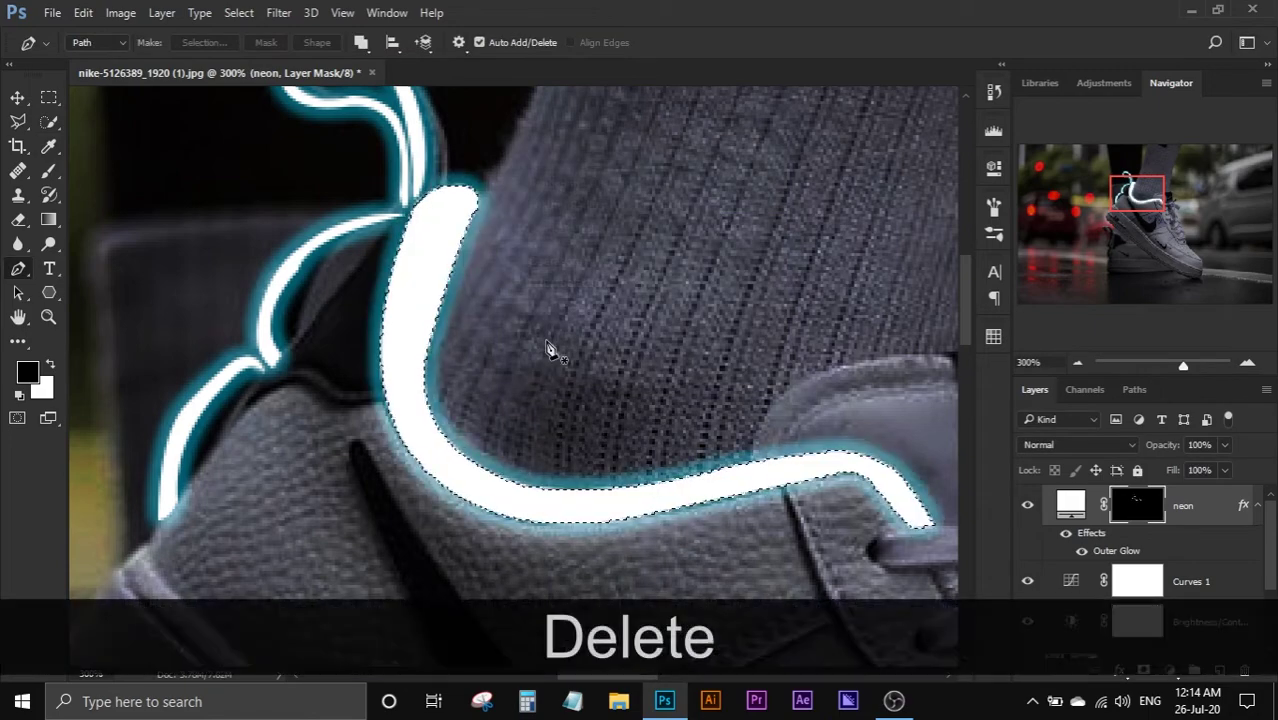
{"action": "key", "text": "ctrl+d"}
Step: Trace a closed Pen path around the tongue's upper rim, between the collar strip and the black Nike label
{"action": "left_click_drag", "start_coordinate": [596, 434], "coordinate": [191, 294]}
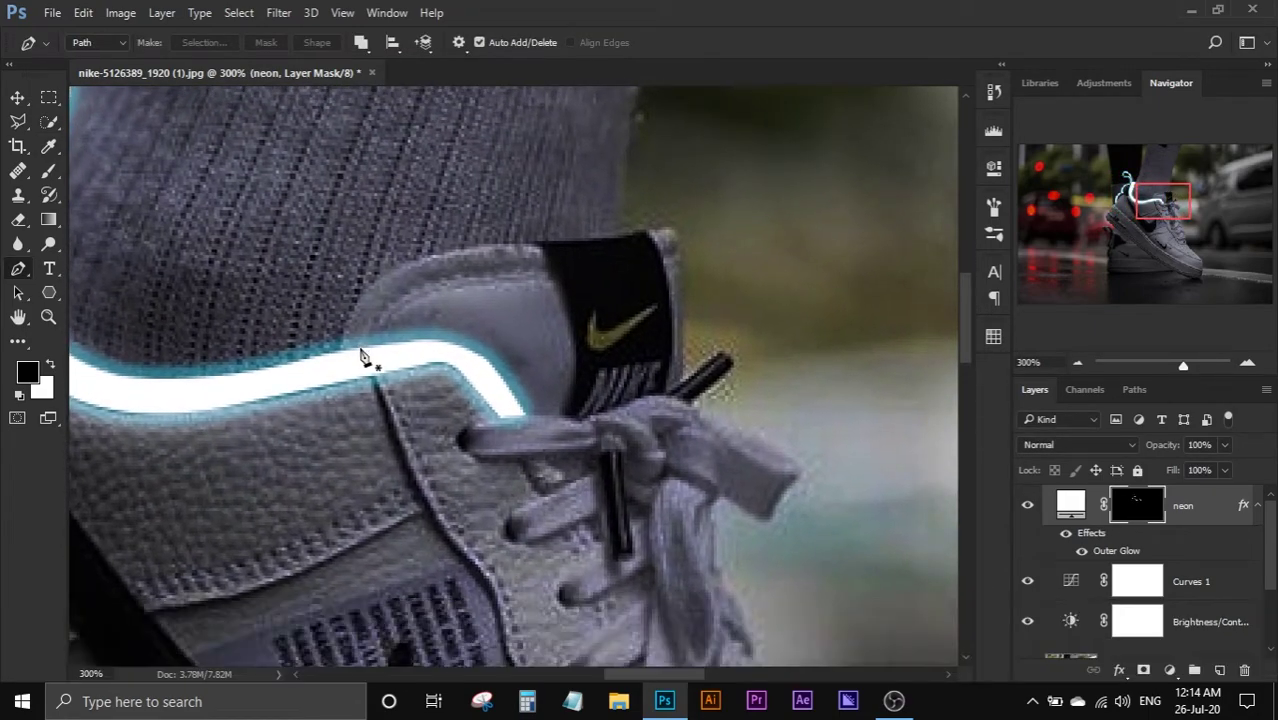
{"action": "left_click", "coordinate": [359, 349]}
{"action": "left_click_drag", "start_coordinate": [508, 284], "coordinate": [567, 265]}
{"action": "key", "text": "space"}
{"action": "left_click", "coordinate": [447, 279], "text": "alt"}
{"action": "left_click", "coordinate": [548, 269], "text": "alt"}
{"action": "key", "text": "alt"}
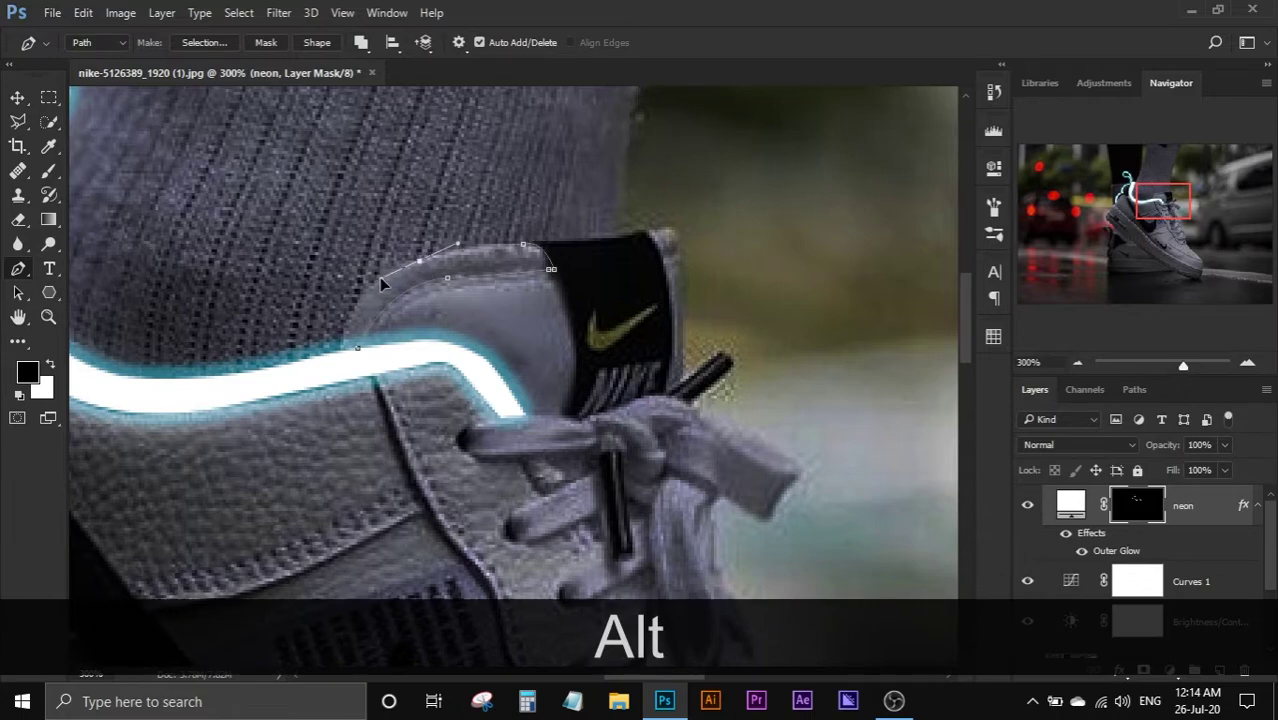
{"action": "left_click", "coordinate": [420, 262], "text": "alt"}
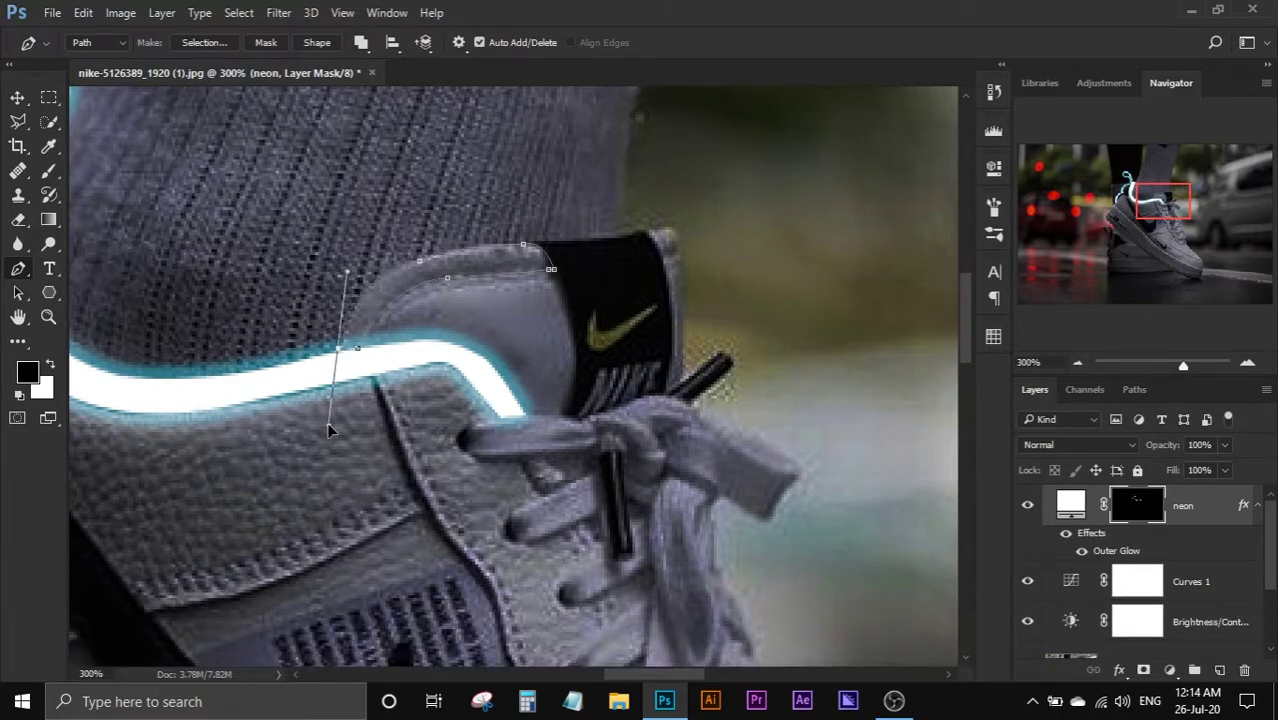
Step: Convert the tongue rim path to a selection, clear it to white on the neon mask, and deselect
{"action": "right_click", "coordinate": [358, 358]}
{"action": "left_click", "coordinate": [440, 293]}
{"action": "left_click", "coordinate": [738, 192]}
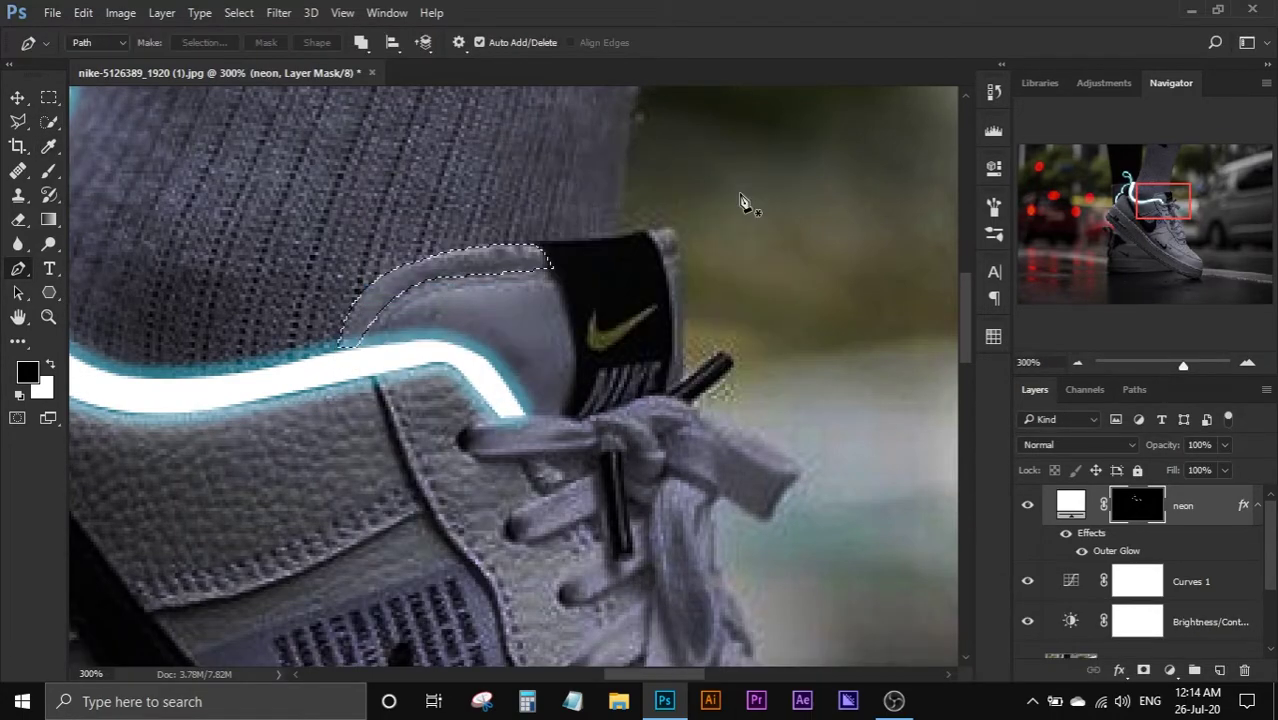
{"action": "key", "text": "Delete"}
{"action": "key", "text": "ctrl+d"}
Step: Trace a small Pen path around the tongue's front corner, just beyond the black Nike label
{"action": "left_click", "coordinate": [650, 233]}
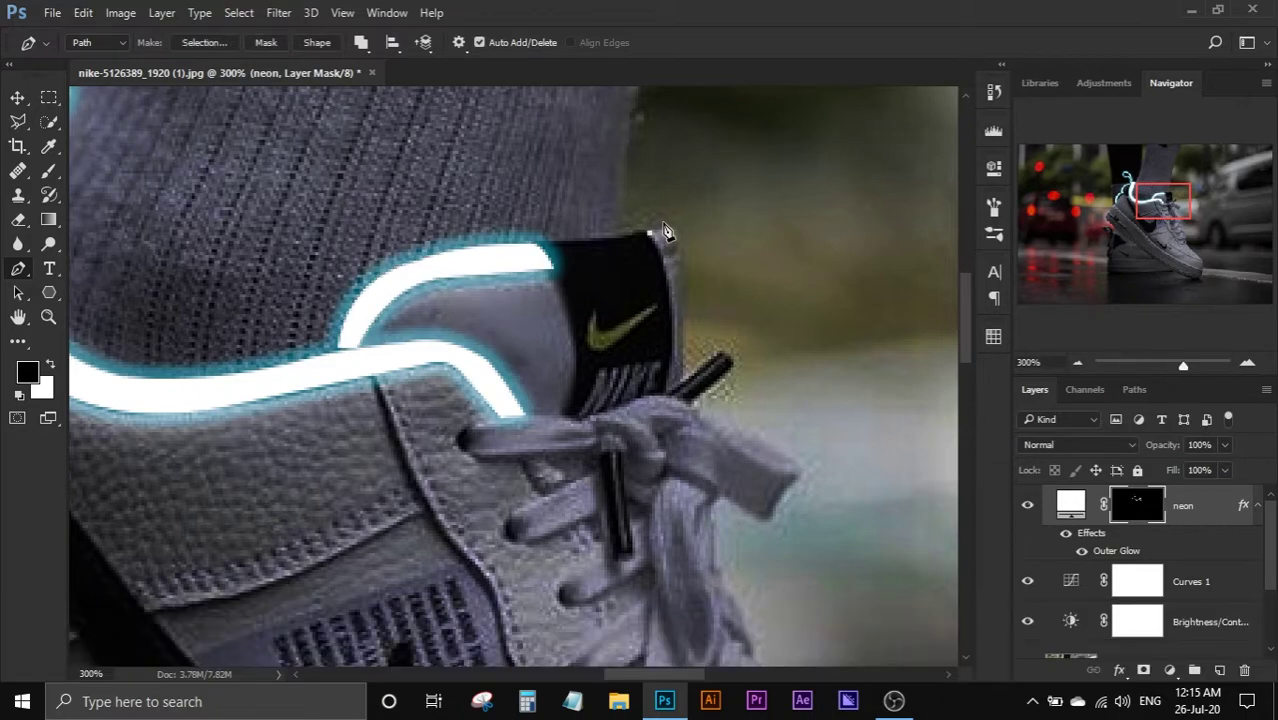
{"action": "left_click_drag", "start_coordinate": [684, 262], "coordinate": [680, 252]}
{"action": "key", "text": "alt"}
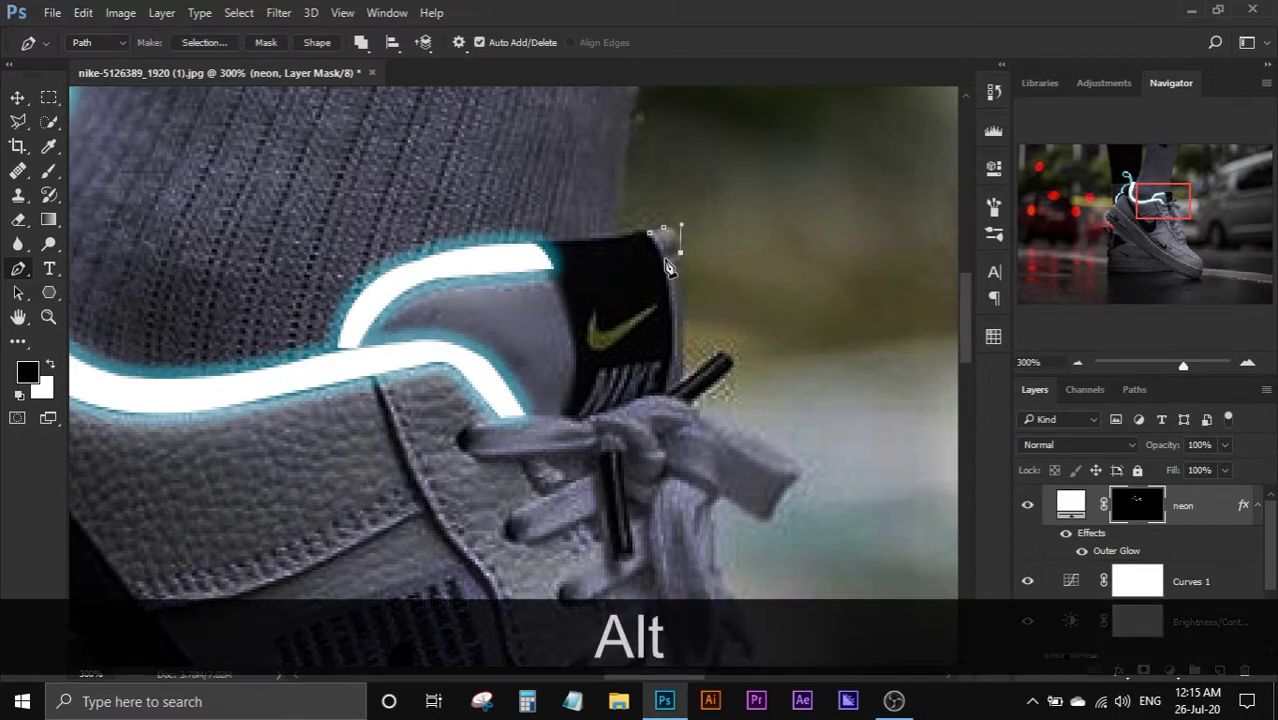
Step: Convert the tongue corner path to a selection with 0-pixel feather, clear it to white on the neon mask, and deselect
{"action": "right_click", "coordinate": [693, 285]}
{"action": "left_click", "coordinate": [700, 289]}
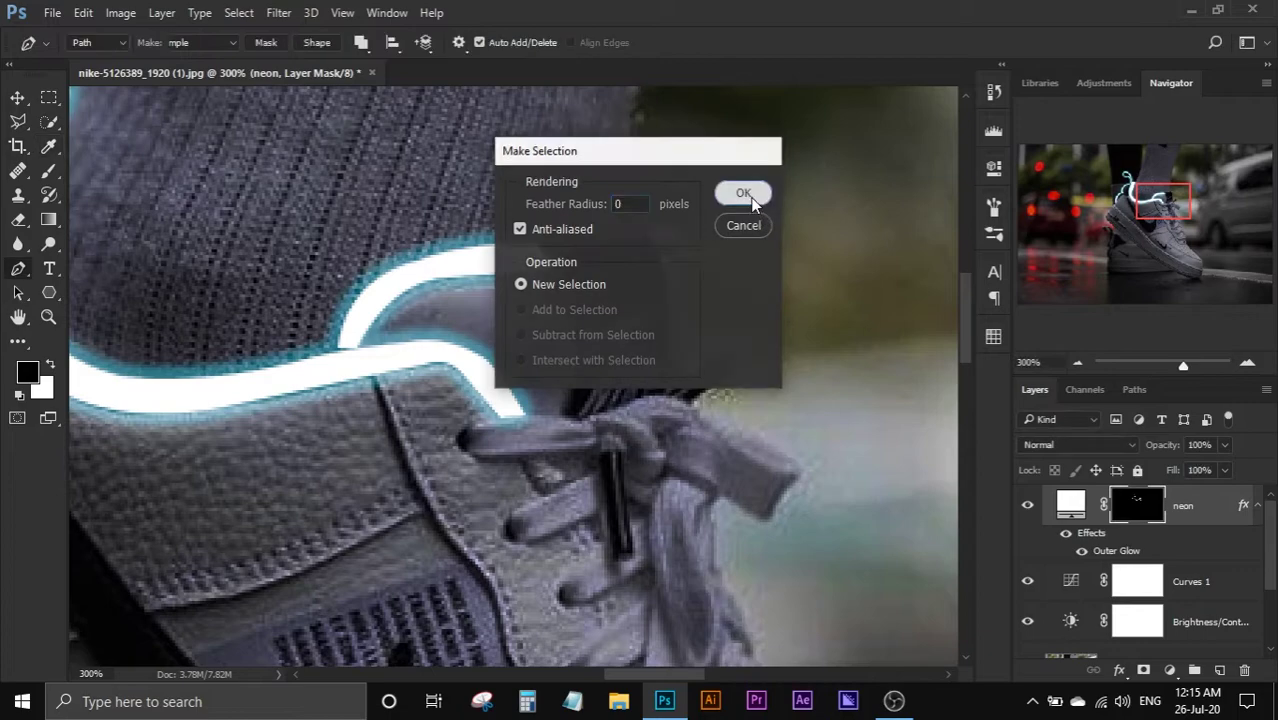
{"action": "left_click", "coordinate": [745, 191]}
{"action": "key", "text": "Delete"}
{"action": "key", "text": "ctrl+d"}
Step: Trace a closed Pen path around the black lace tip hanging below the knot
{"action": "key", "text": "space"}
{"action": "left_click_drag", "start_coordinate": [748, 279], "coordinate": [668, 160]}
{"action": "left_click", "coordinate": [513, 339]}
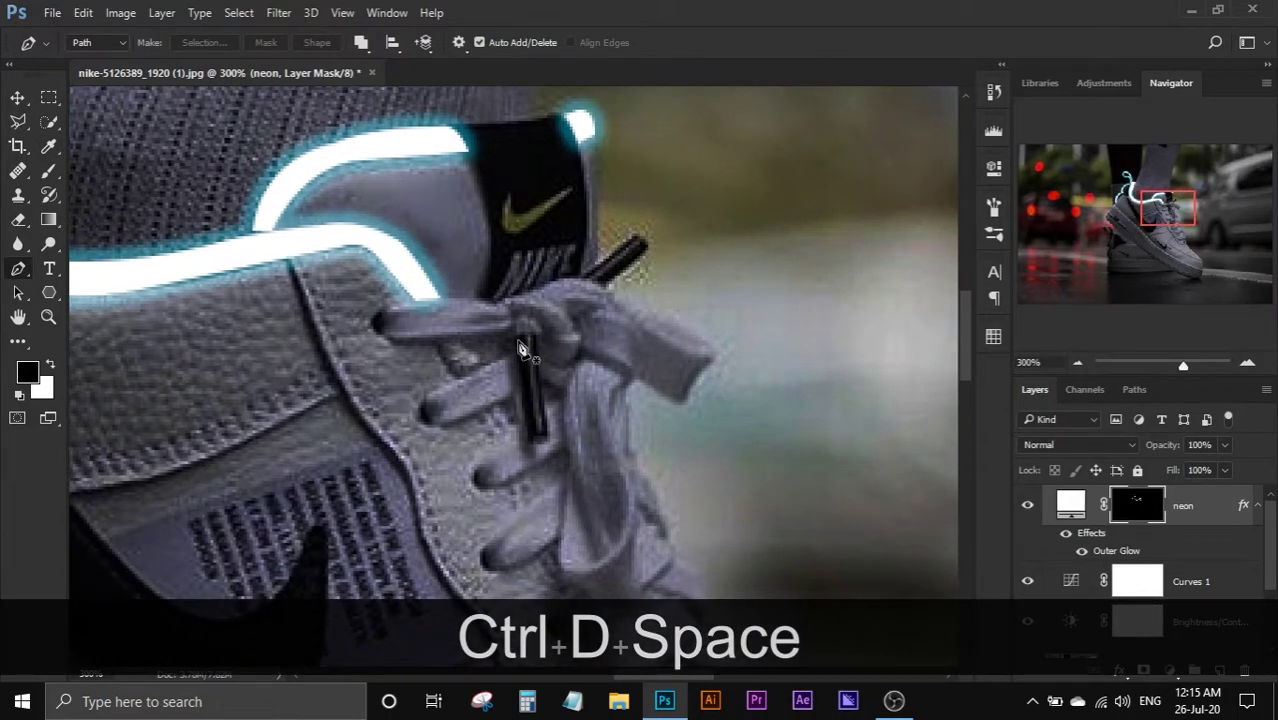
{"action": "left_click", "coordinate": [530, 446]}
{"action": "key", "text": "alt"}
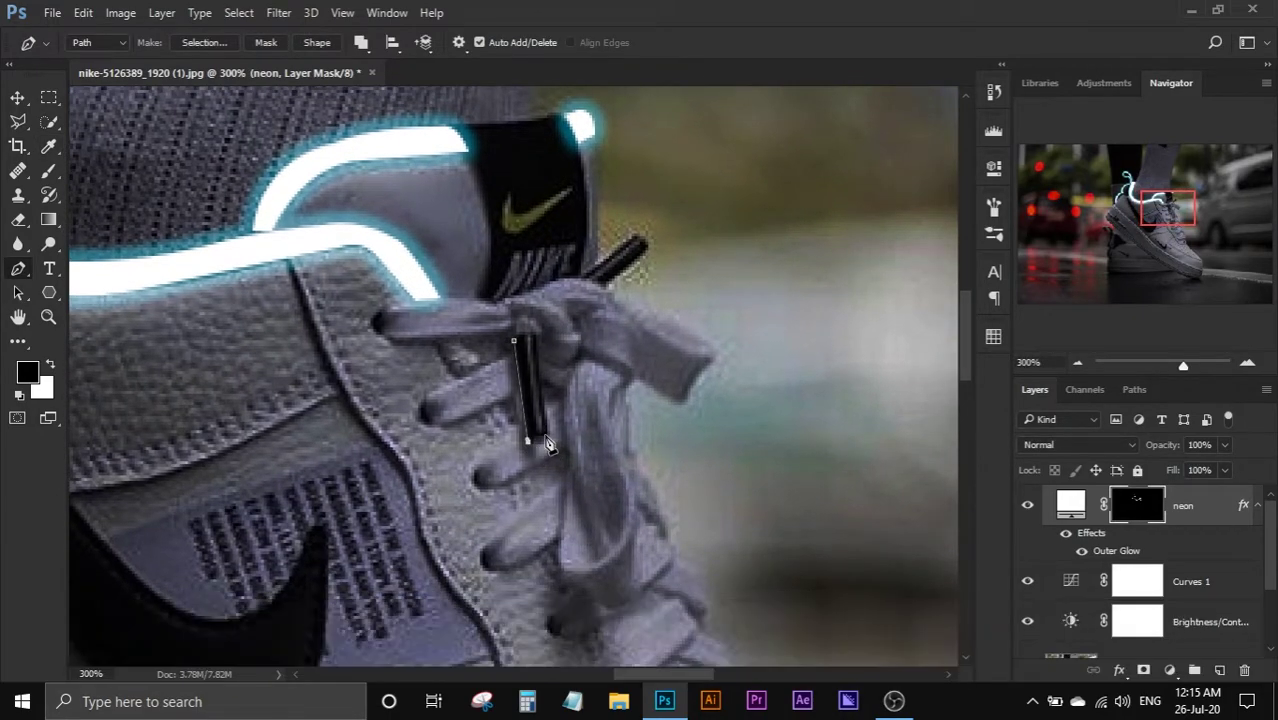
{"action": "key", "text": "alt"}
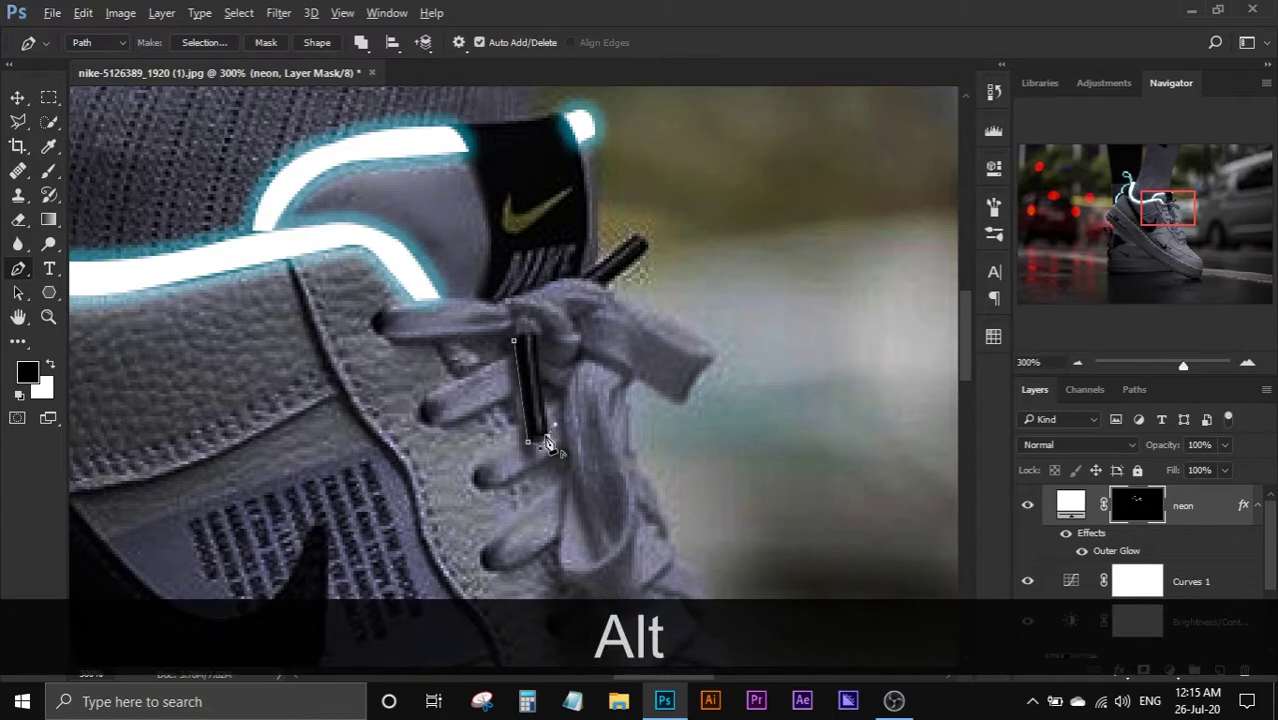
{"action": "left_click", "coordinate": [536, 341]}
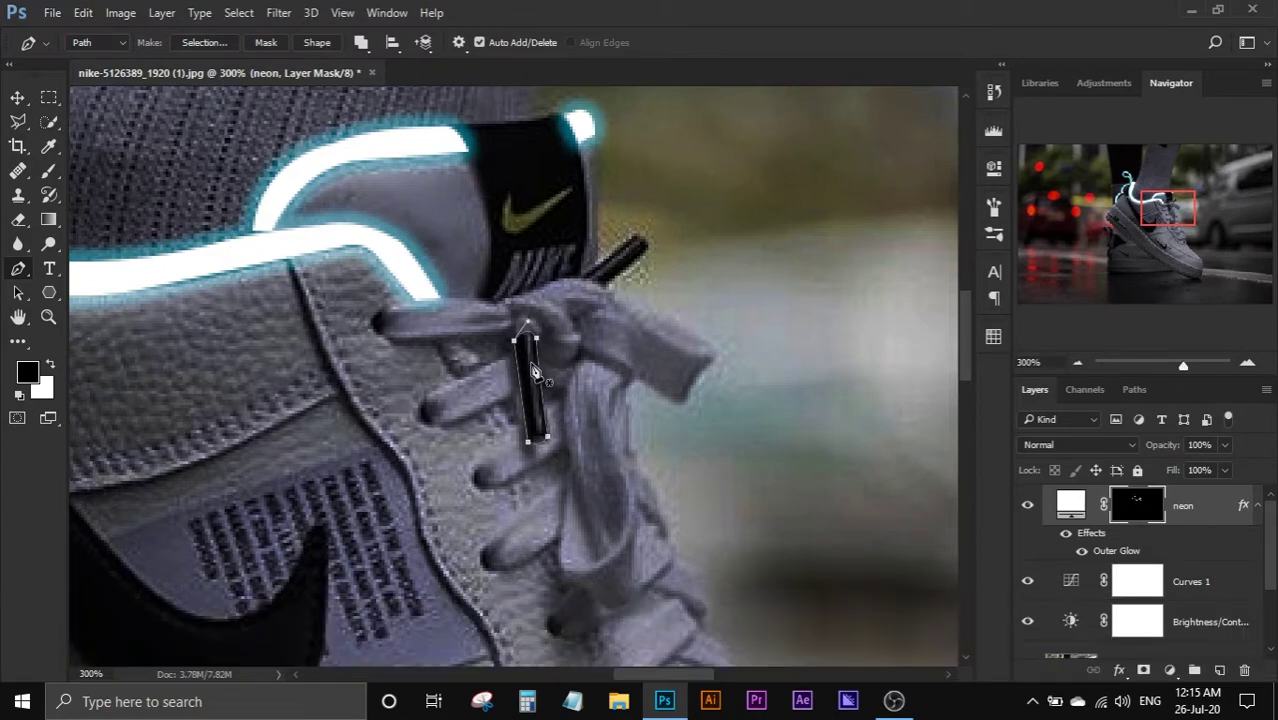
Step: Convert the hanging lace tip path to a selection and clear it to white on the neon mask
{"action": "right_click", "coordinate": [528, 206]}
{"action": "left_click", "coordinate": [600, 289]}
{"action": "left_click", "coordinate": [737, 191]}
{"action": "key", "text": "Delete"}
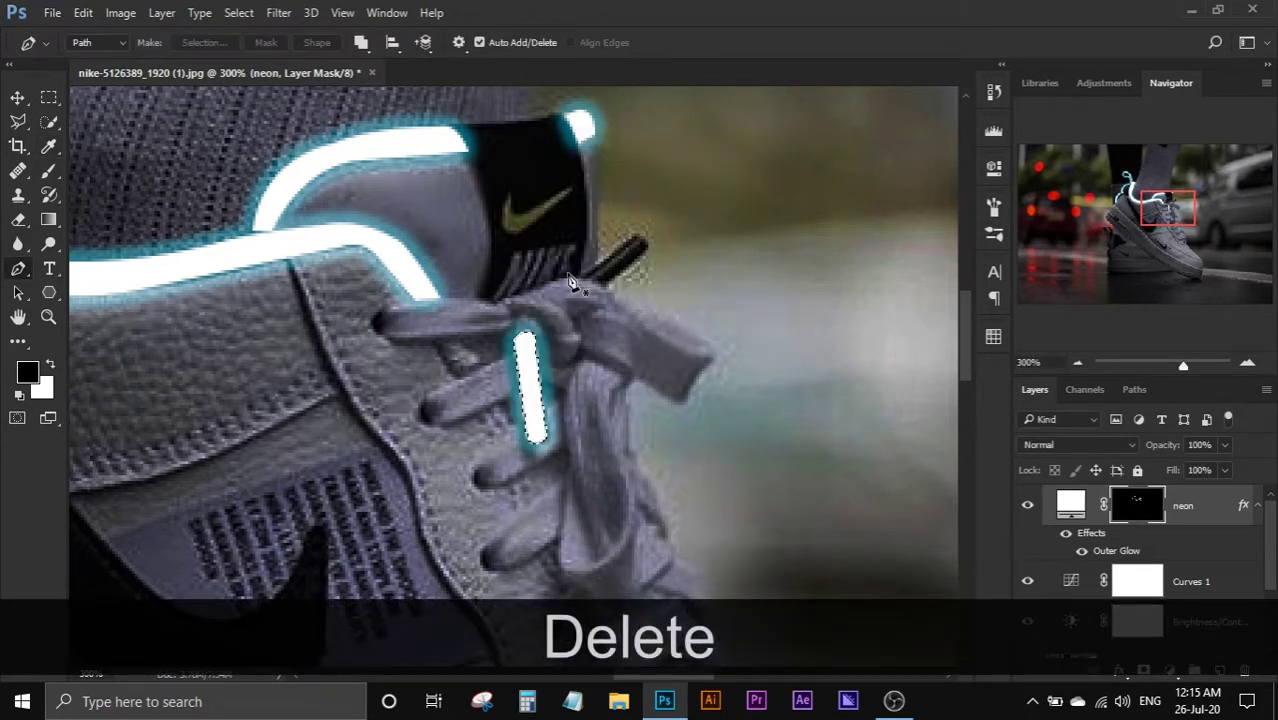
Step: Trace a closed Pen path around the black lace tip sticking out above the knot
{"action": "left_click", "coordinate": [584, 278]}
{"action": "left_click", "coordinate": [634, 234]}
{"action": "left_click", "coordinate": [646, 248]}
{"action": "left_click", "coordinate": [646, 249], "text": "alt"}
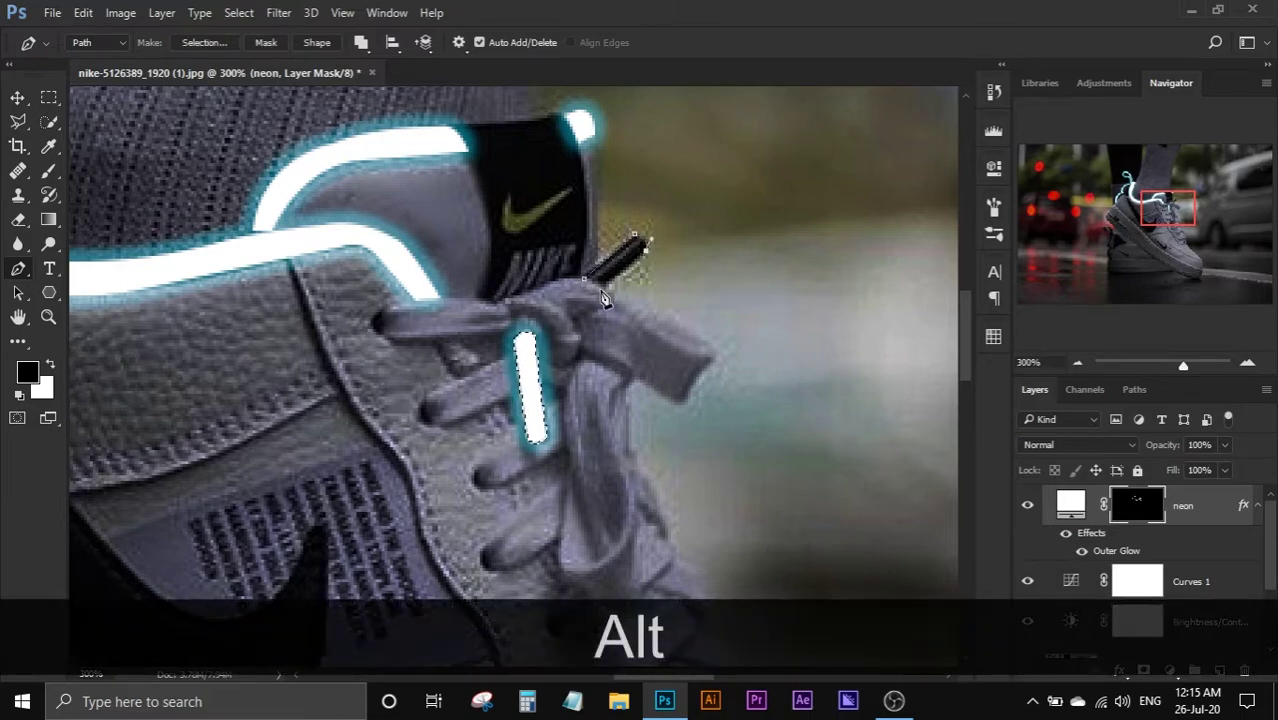
{"action": "left_click", "coordinate": [604, 287]}
{"action": "left_click", "coordinate": [585, 279]}
Step: Convert the upper lace tip path to a new selection with 0-pixel feather and clear it to white on the neon mask
{"action": "right_click", "coordinate": [587, 278]}
{"action": "left_click", "coordinate": [658, 261]}
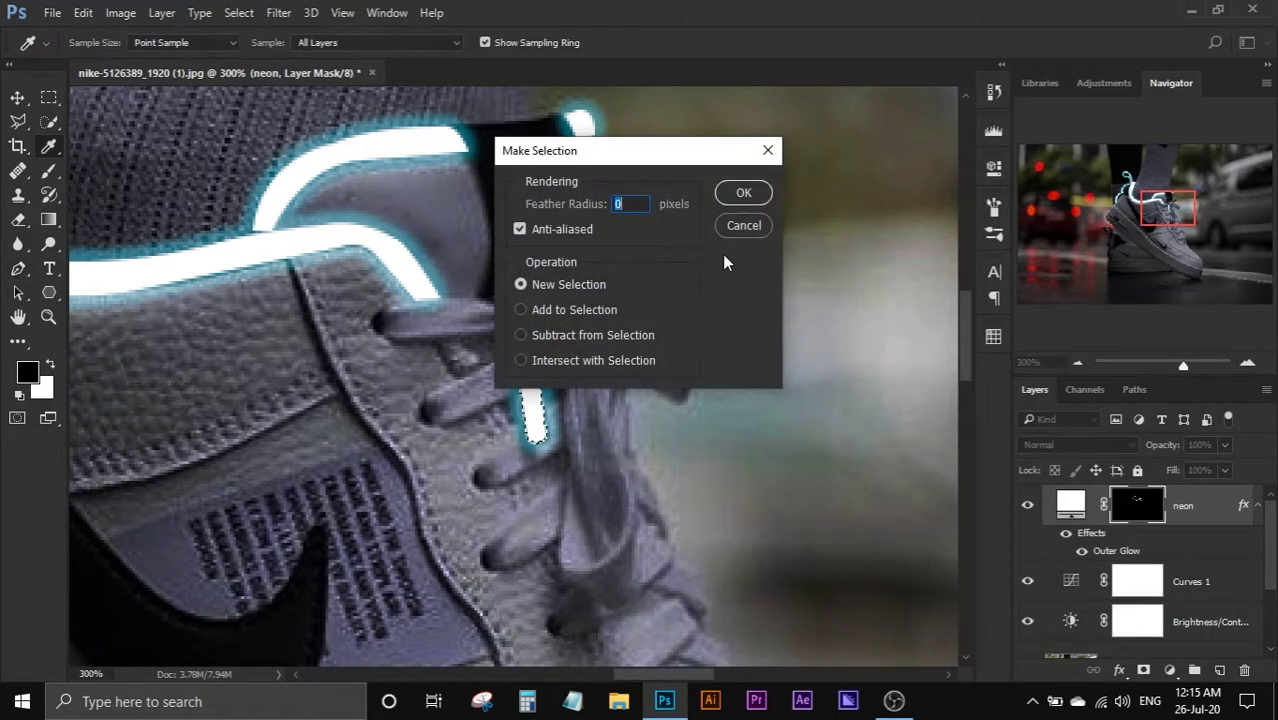
{"action": "key", "text": "Return"}
{"action": "key", "text": "Delete"}
Step: Trace a Pen path along the outer edge of the large black swoosh, around its curved bottom and up toward the front tip
{"action": "left_click_drag", "start_coordinate": [707, 233], "coordinate": [768, 424]}
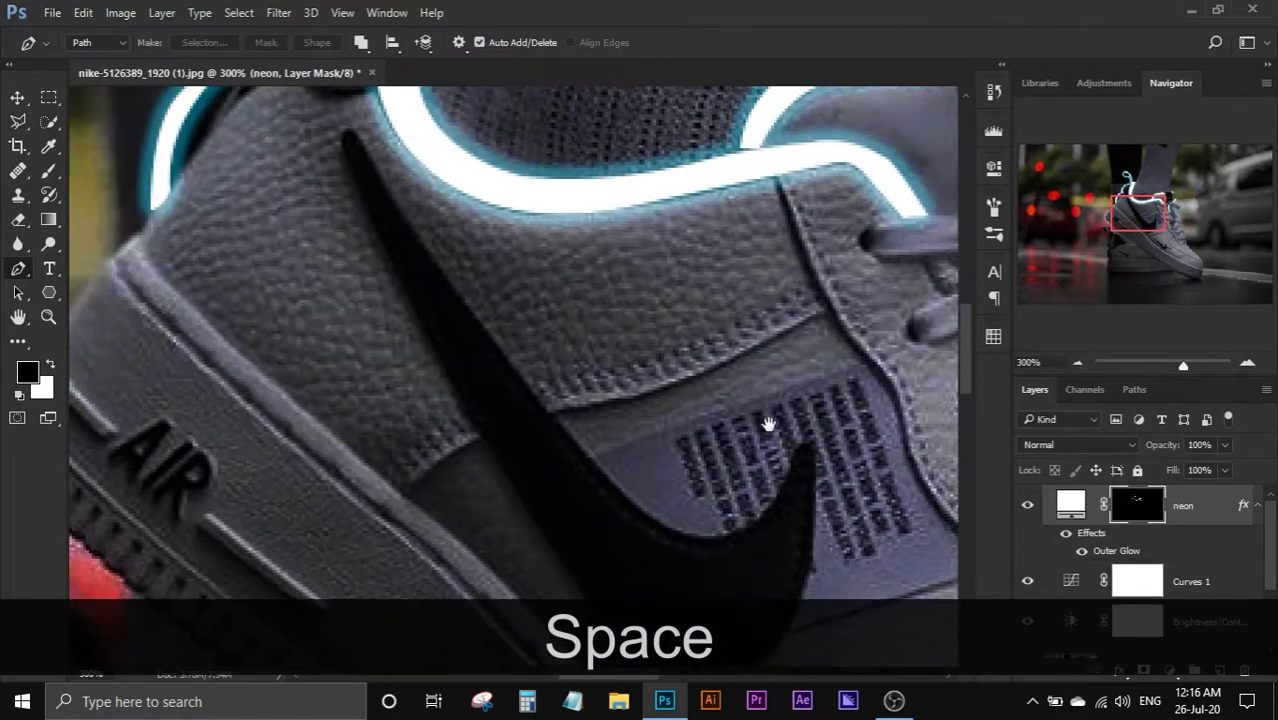
{"action": "left_click_drag", "start_coordinate": [499, 455], "coordinate": [398, 297]}
{"action": "left_click", "coordinate": [500, 456], "text": "alt"}
{"action": "left_click_drag", "start_coordinate": [470, 392], "coordinate": [538, 452]}
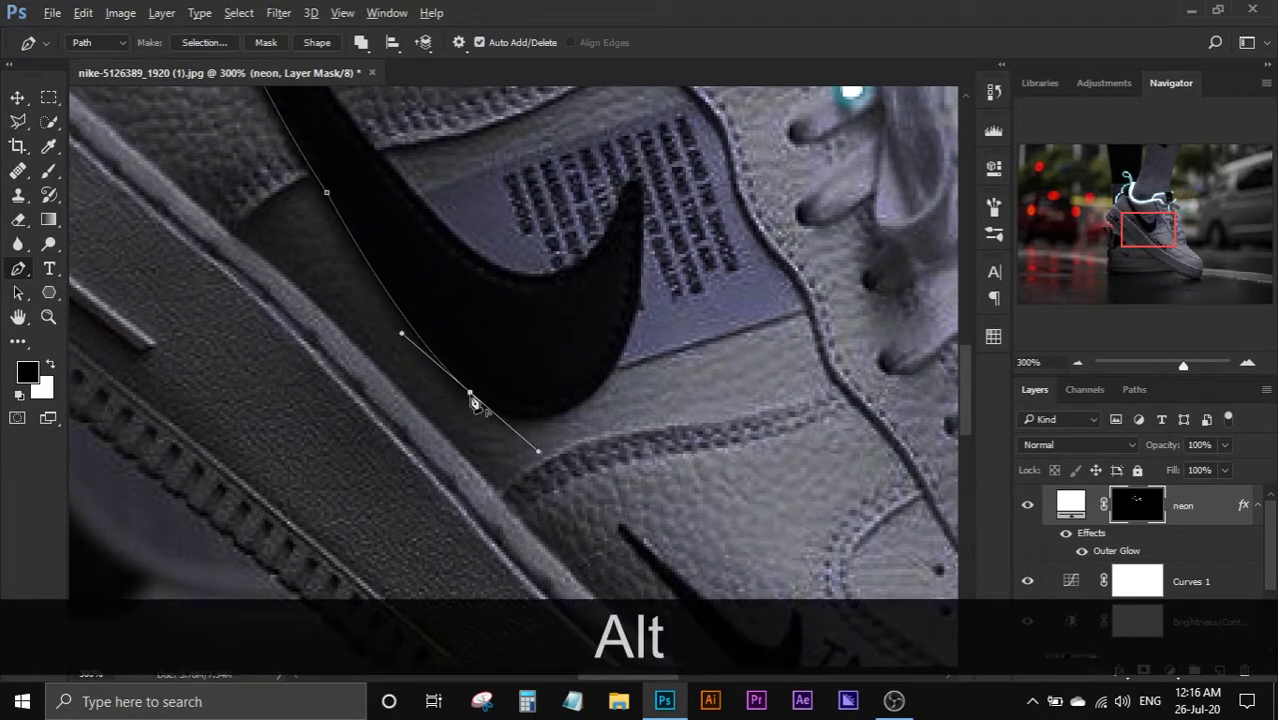
{"action": "left_click_drag", "start_coordinate": [630, 331], "coordinate": [625, 156]}
{"action": "left_click", "coordinate": [629, 334], "text": "alt"}
{"action": "key", "text": "ctrl+z"}
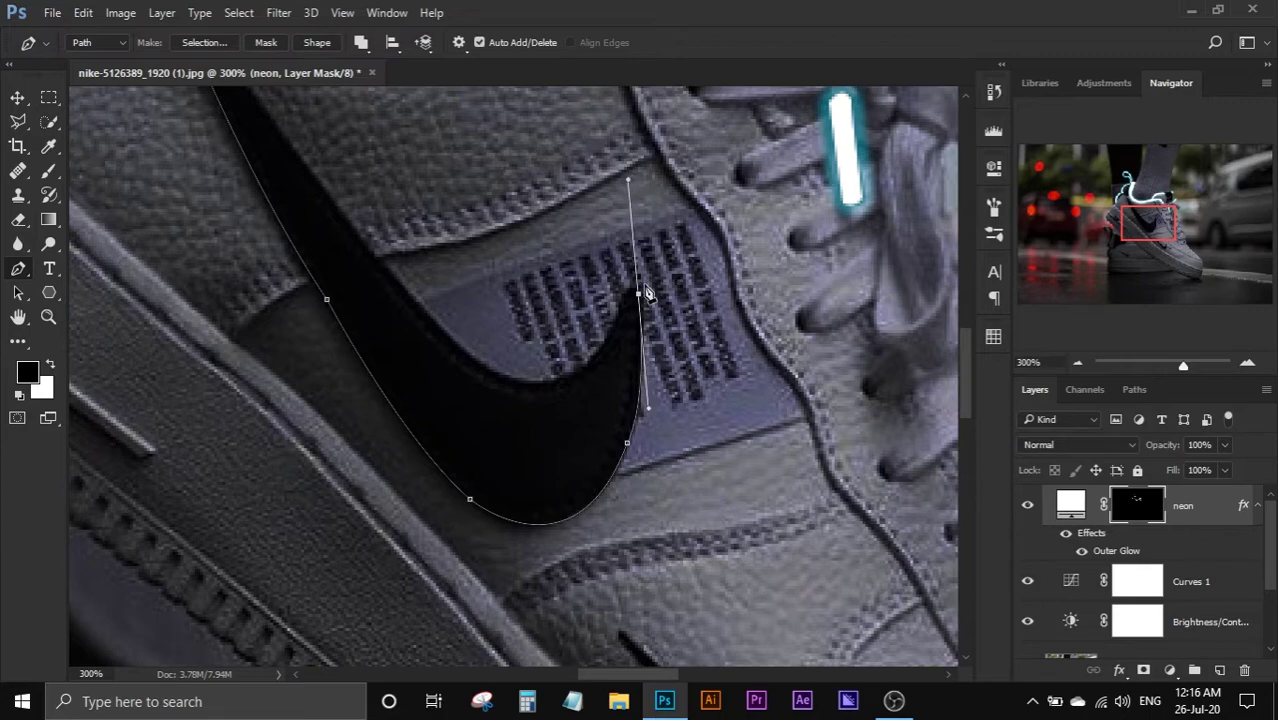
Step: Align the anchor at the swoosh's front tip with the edge, adjust its curve handle, and remove the outgoing handle
{"action": "left_click_drag", "start_coordinate": [638, 293], "coordinate": [644, 293]}
{"action": "left_click_drag", "start_coordinate": [634, 181], "coordinate": [641, 163]}
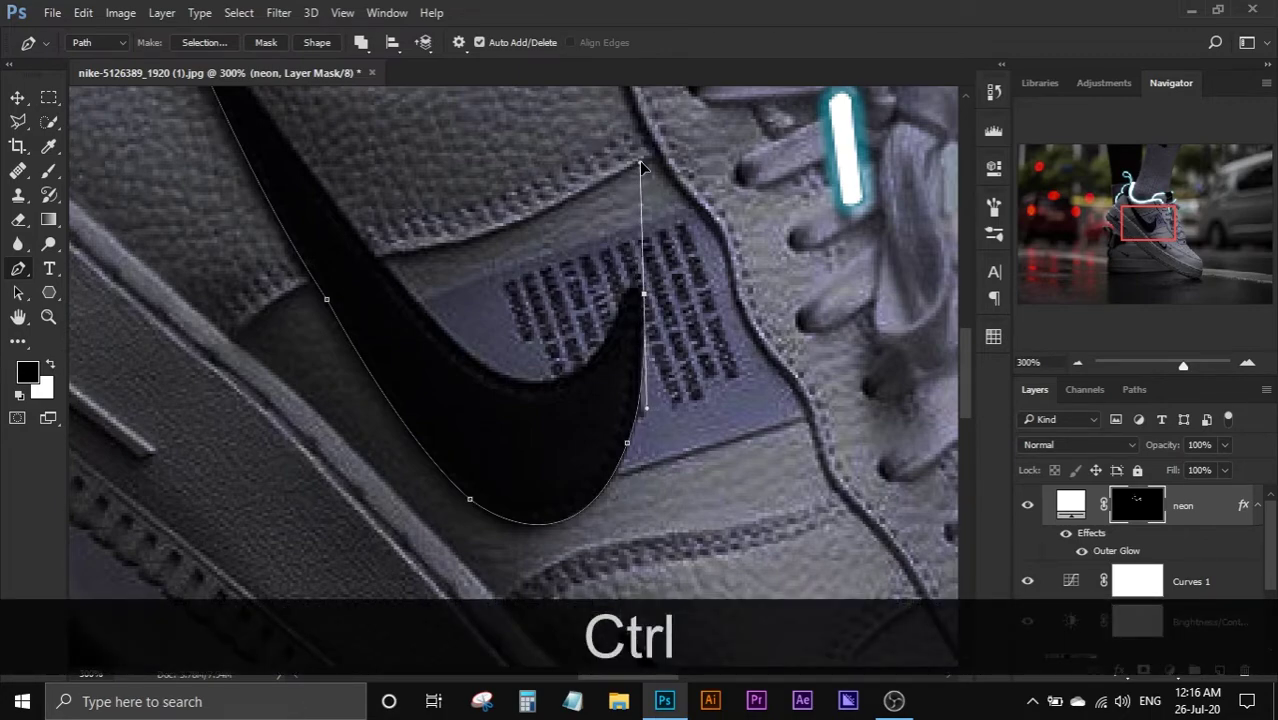
{"action": "left_click", "coordinate": [643, 294], "text": "alt"}
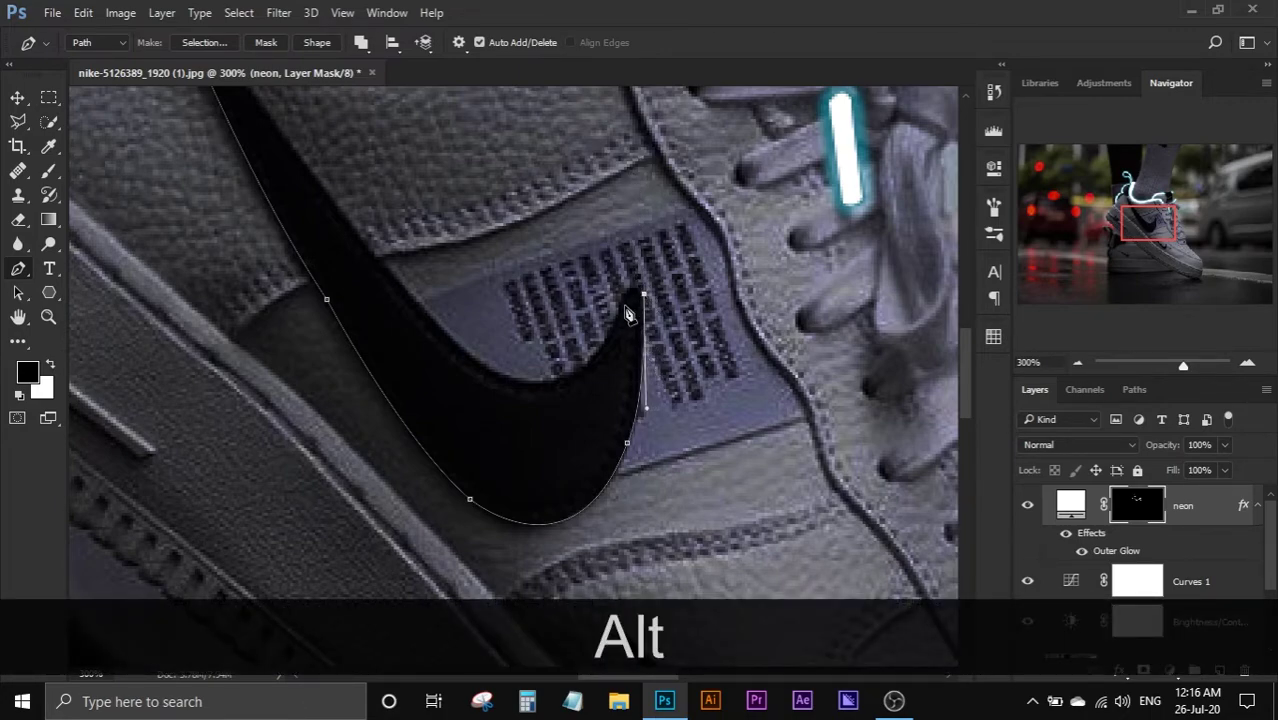
Step: Trace the swoosh's Pen path from the front tip along its inner curve and upper edge, closing it at the rear tip
{"action": "left_click_drag", "start_coordinate": [619, 310], "coordinate": [609, 353]}
{"action": "left_click", "coordinate": [620, 314], "text": "alt"}
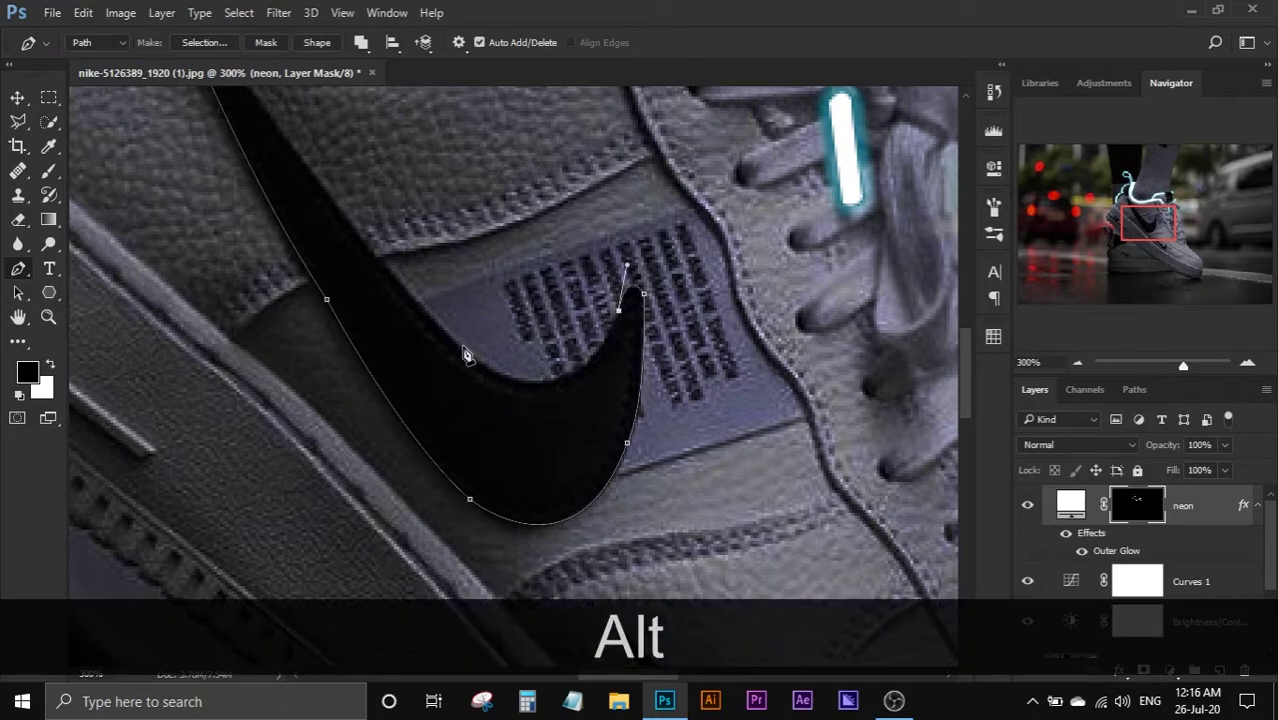
{"action": "left_click_drag", "start_coordinate": [472, 353], "coordinate": [358, 272]}
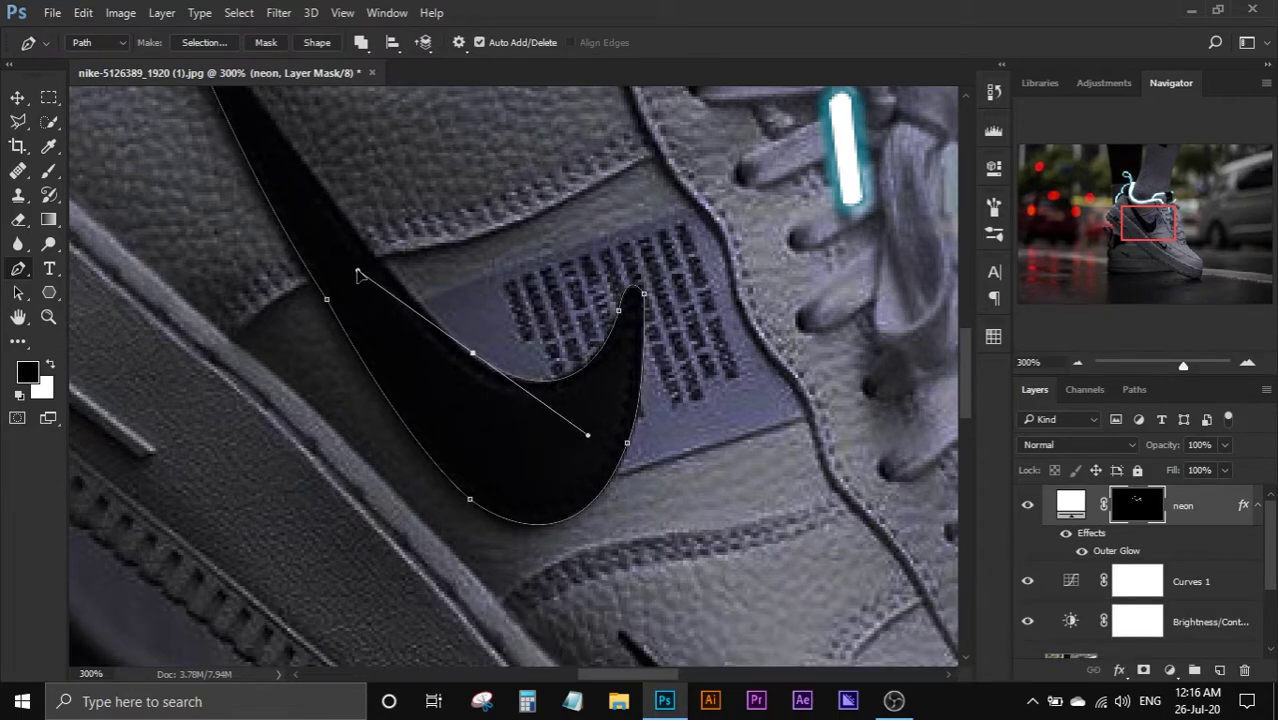
{"action": "left_click", "coordinate": [472, 355], "text": "alt"}
{"action": "left_click_drag", "start_coordinate": [430, 296], "coordinate": [548, 429]}
{"action": "left_click_drag", "start_coordinate": [405, 272], "coordinate": [358, 195]}
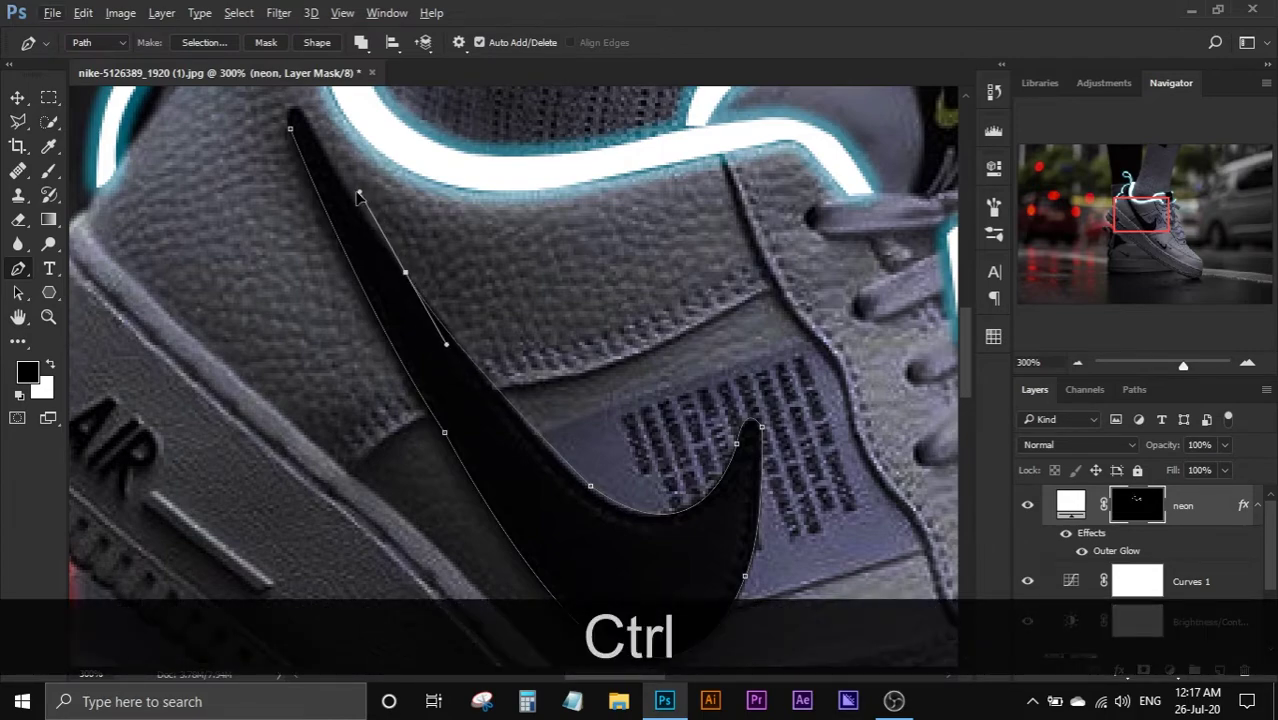
{"action": "key", "text": "super"}
{"action": "left_click", "coordinate": [405, 274], "text": "alt"}
{"action": "left_click_drag", "start_coordinate": [416, 266], "coordinate": [379, 227]}
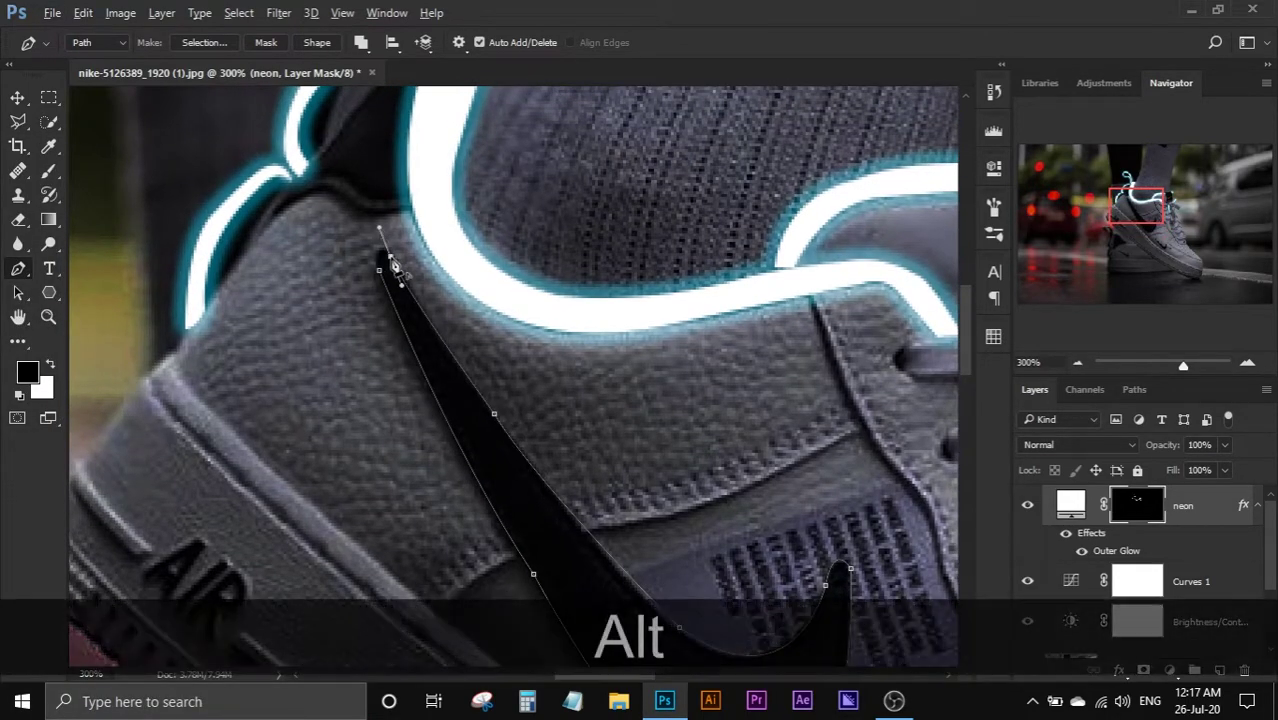
{"action": "left_click", "coordinate": [395, 268], "text": "alt"}
Step: Convert the swoosh path to a selection, clear it to white on the neon mask, and deselect
{"action": "right_click", "coordinate": [420, 320]}
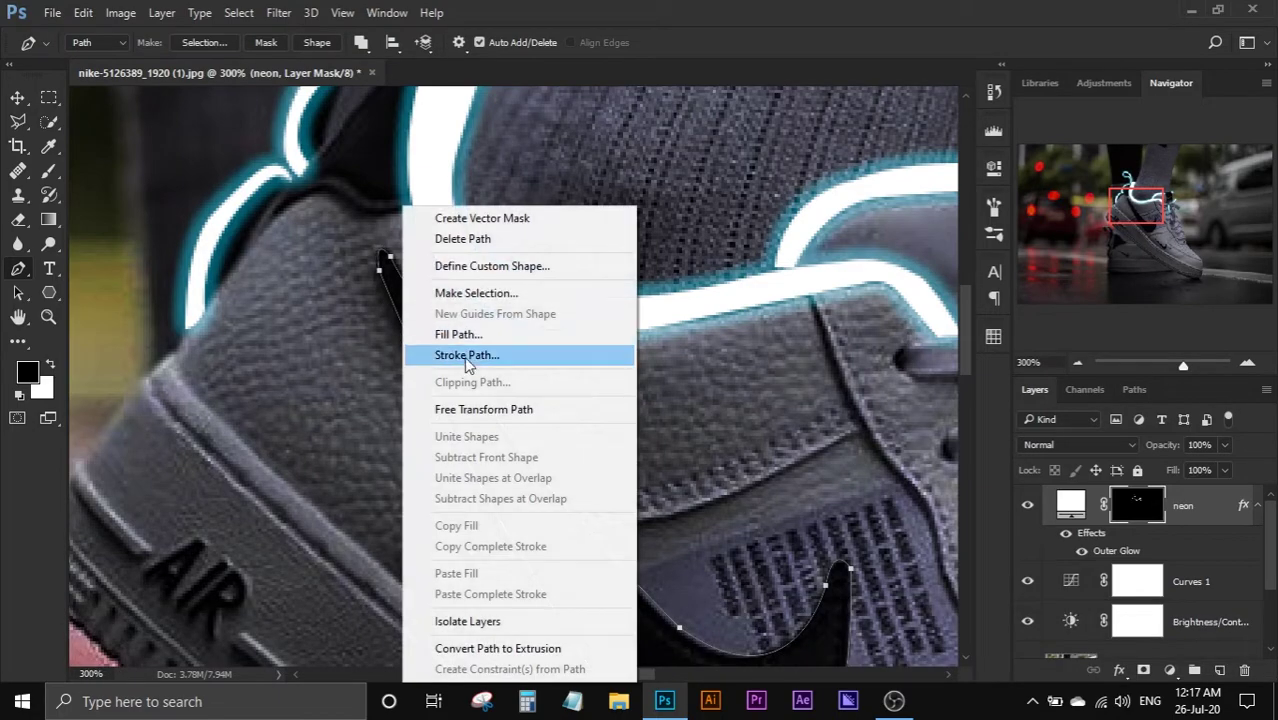
{"action": "left_click", "coordinate": [464, 289]}
{"action": "left_click", "coordinate": [745, 192]}
{"action": "key", "text": "Delete"}
{"action": "key", "text": "ctrl+d"}
Step: Start a Pen path at the heel end of the trim above the midsole and trace its lower edge past the AIR lettering
{"action": "left_click_drag", "start_coordinate": [621, 263], "coordinate": [750, 274]}
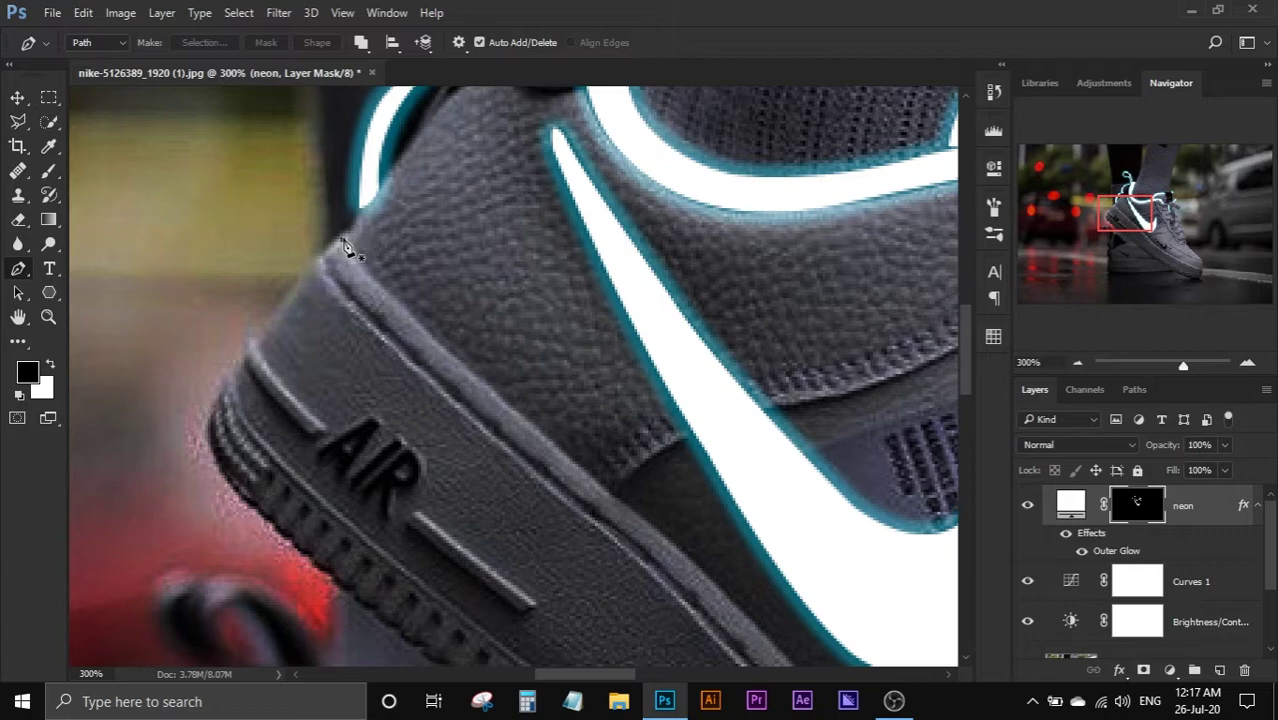
{"action": "left_click", "coordinate": [322, 262], "text": "alt"}
{"action": "left_click_drag", "start_coordinate": [380, 340], "coordinate": [324, 260]}
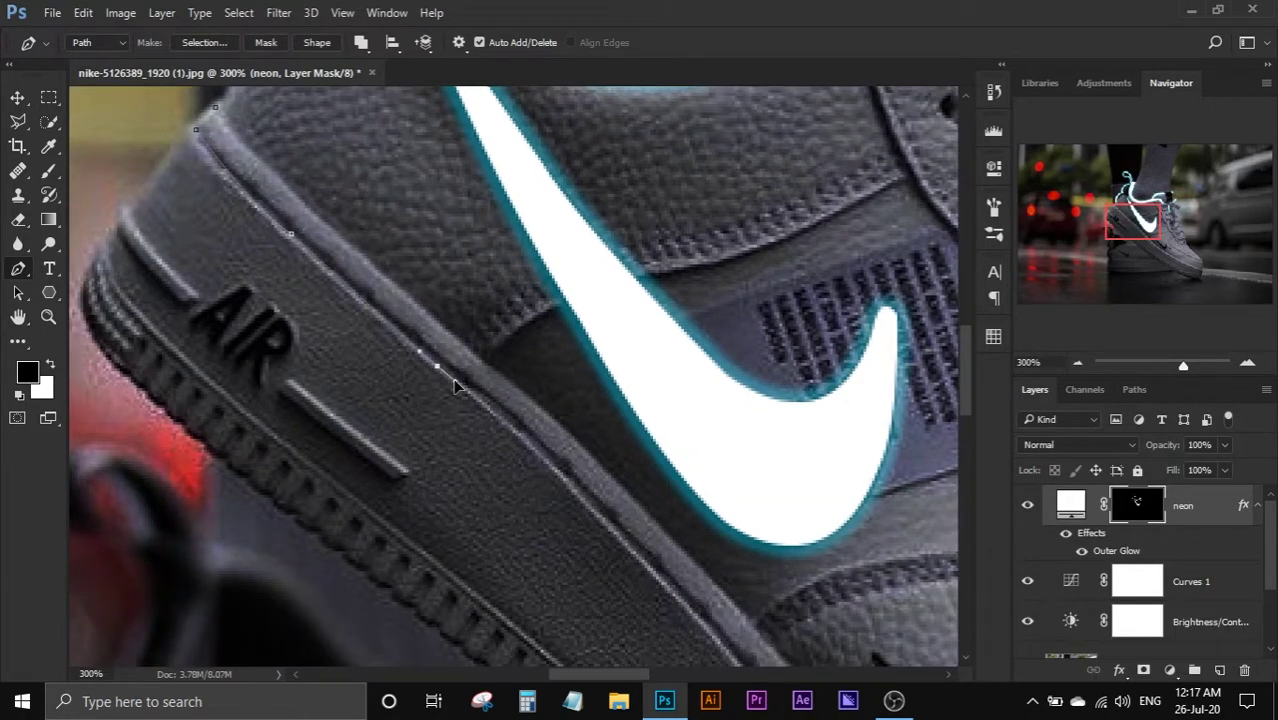
{"action": "left_click", "coordinate": [440, 368]}
{"action": "left_click", "coordinate": [440, 365], "text": "alt"}
{"action": "key", "text": "ctrl+z"}
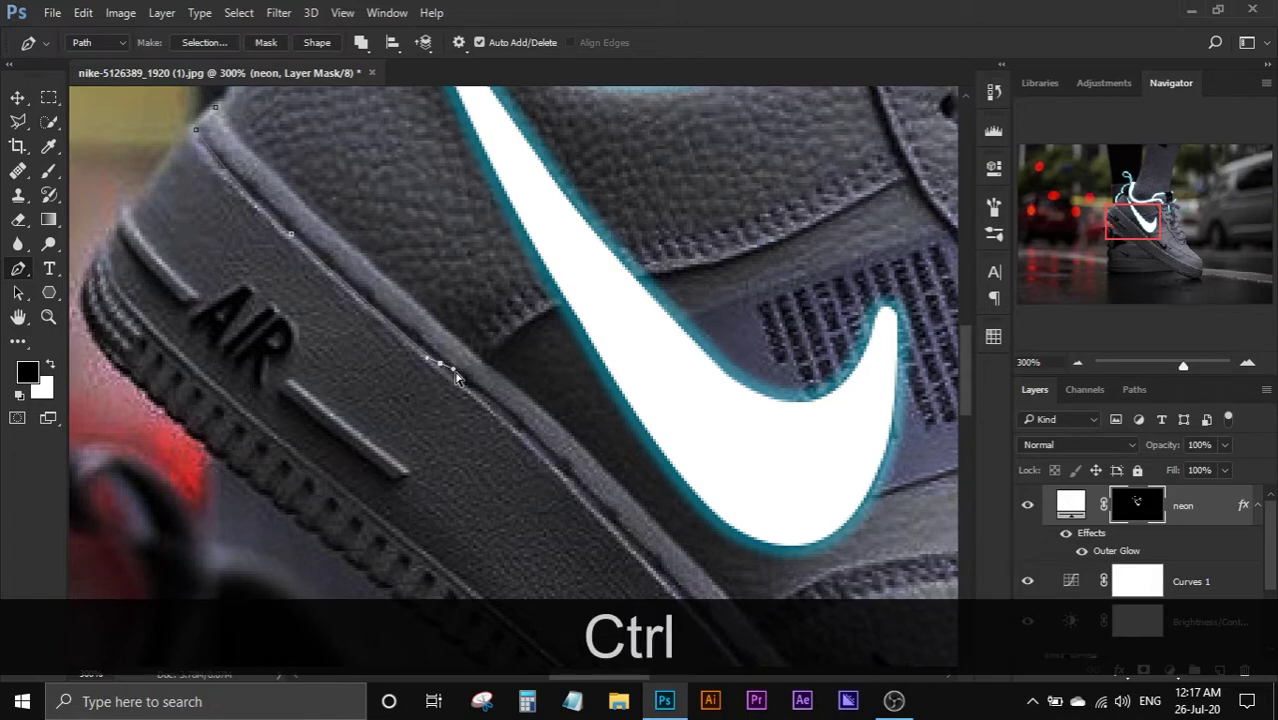
{"action": "left_click_drag", "start_coordinate": [445, 372], "coordinate": [273, 197]}
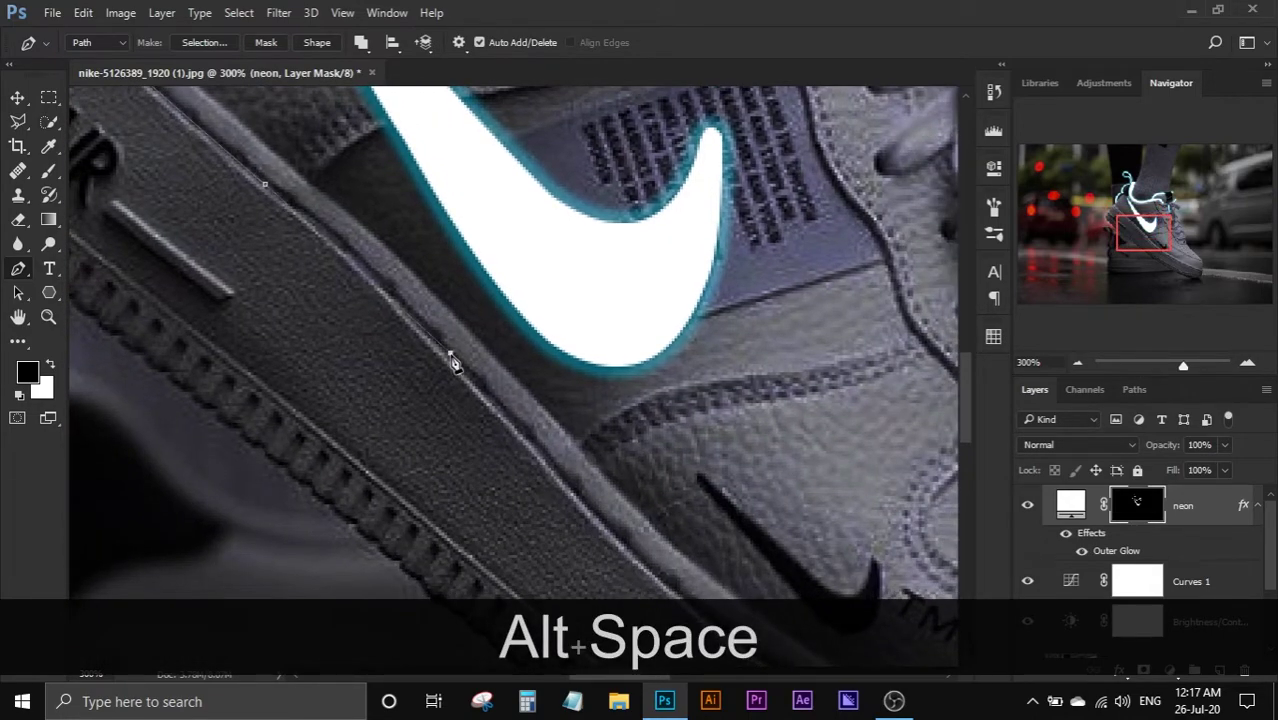
Step: Continue the trim path along the lower edge beneath both swooshes and around its end at the toe
{"action": "left_click_drag", "start_coordinate": [452, 362], "coordinate": [248, 107]}
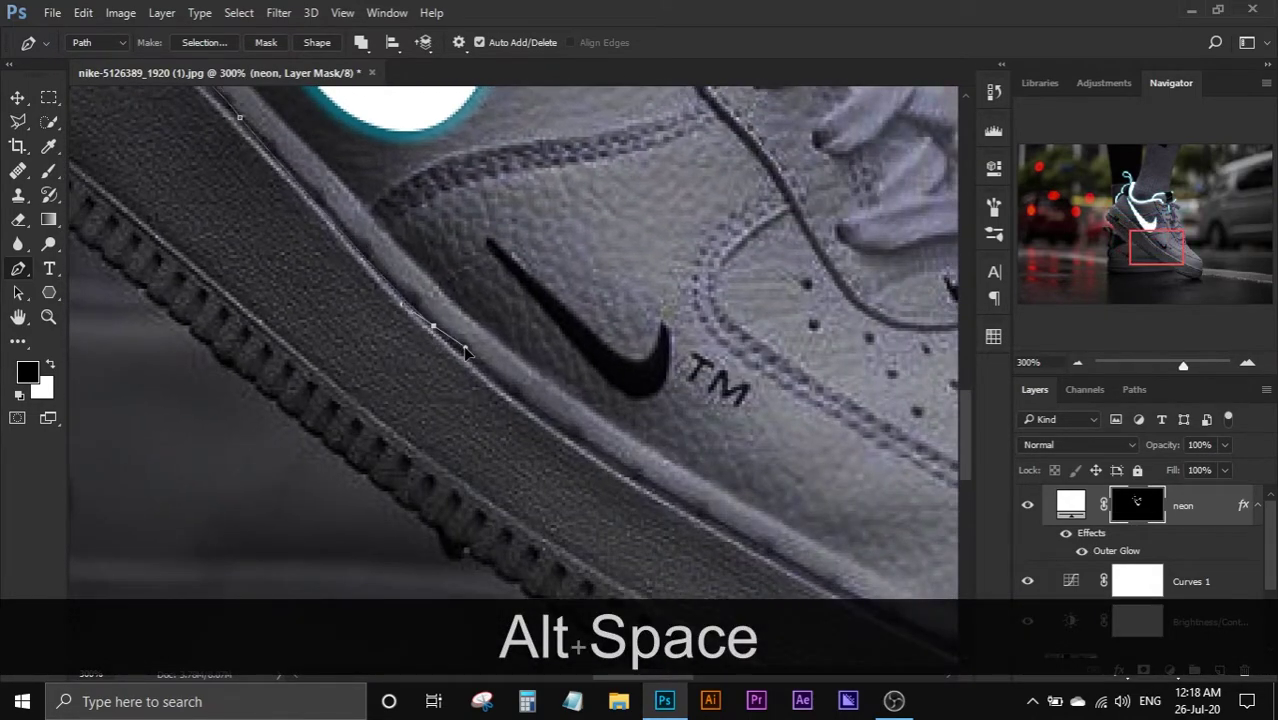
{"action": "left_click_drag", "start_coordinate": [463, 345], "coordinate": [247, 238]}
{"action": "left_click_drag", "start_coordinate": [437, 365], "coordinate": [448, 390]}
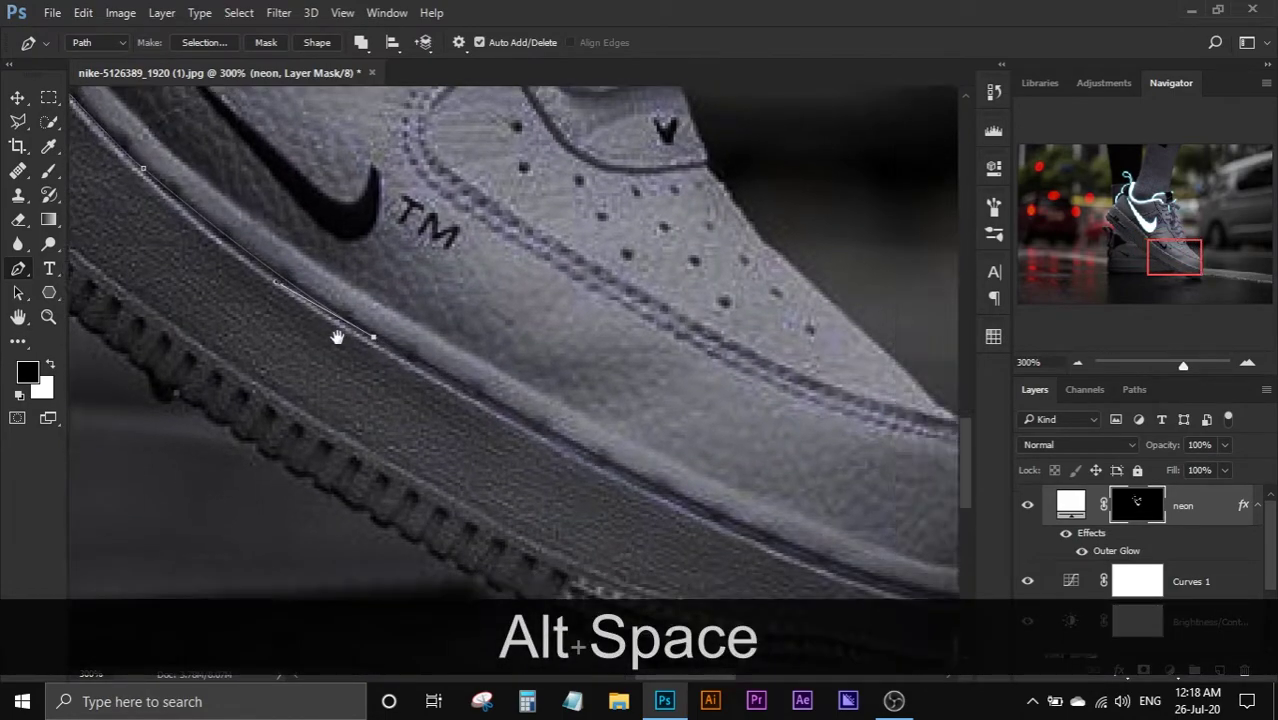
{"action": "left_click_drag", "start_coordinate": [612, 472], "coordinate": [434, 404]}
{"action": "left_click_drag", "start_coordinate": [547, 458], "coordinate": [607, 487]}
{"action": "left_click_drag", "start_coordinate": [726, 533], "coordinate": [587, 450]}
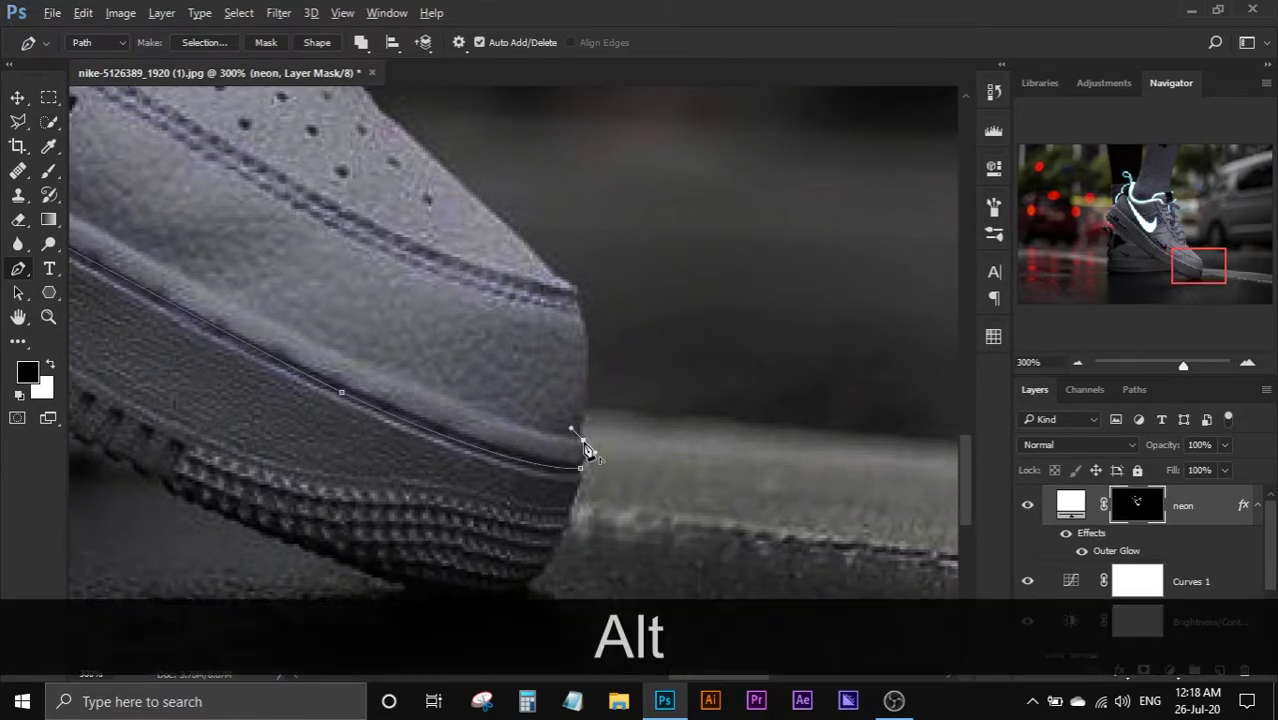
Step: Trace the trim path back along its upper edge from the toe to the heel, removing outgoing handles where the curve changes
{"action": "left_click_drag", "start_coordinate": [301, 336], "coordinate": [723, 448]}
{"action": "left_click", "coordinate": [303, 337], "text": "alt"}
{"action": "left_click_drag", "start_coordinate": [503, 337], "coordinate": [720, 463]}
{"action": "left_click", "coordinate": [503, 337], "text": "alt"}
{"action": "left_click_drag", "start_coordinate": [457, 285], "coordinate": [379, 204]}
{"action": "left_click", "coordinate": [457, 285], "text": "alt"}
{"action": "left_click_drag", "start_coordinate": [390, 270], "coordinate": [512, 434]}
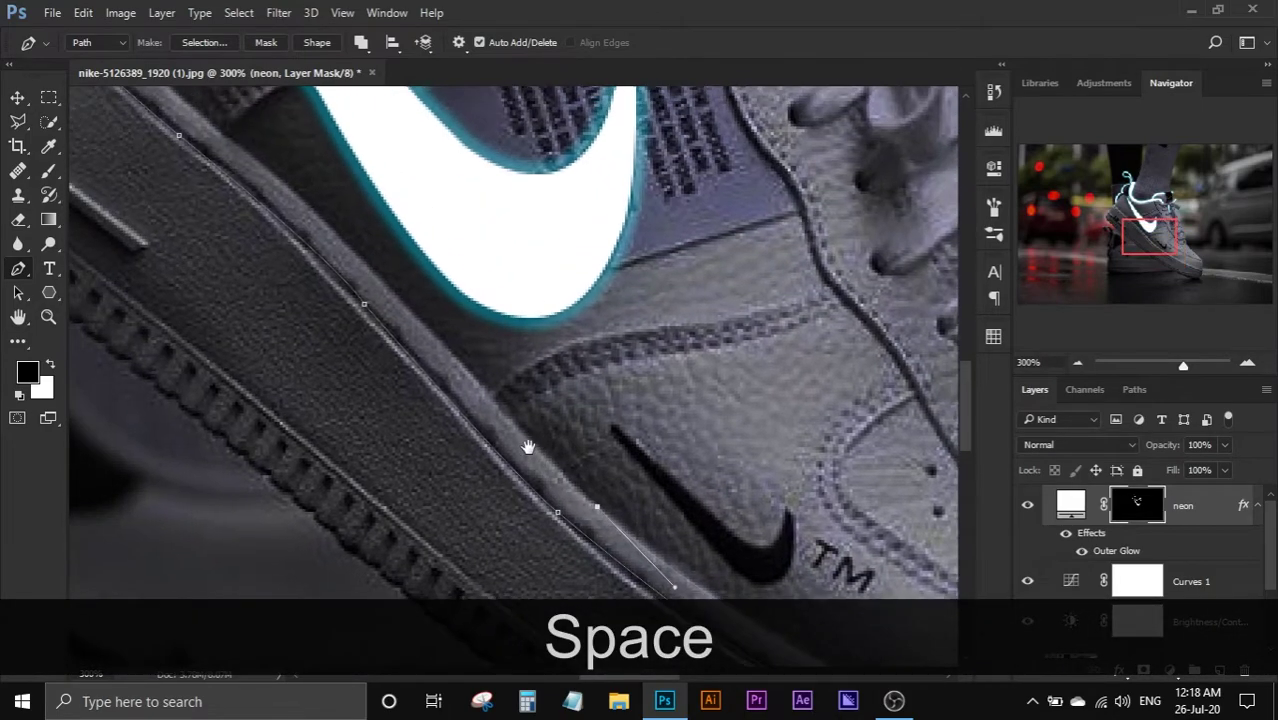
{"action": "left_click_drag", "start_coordinate": [347, 222], "coordinate": [380, 293]}
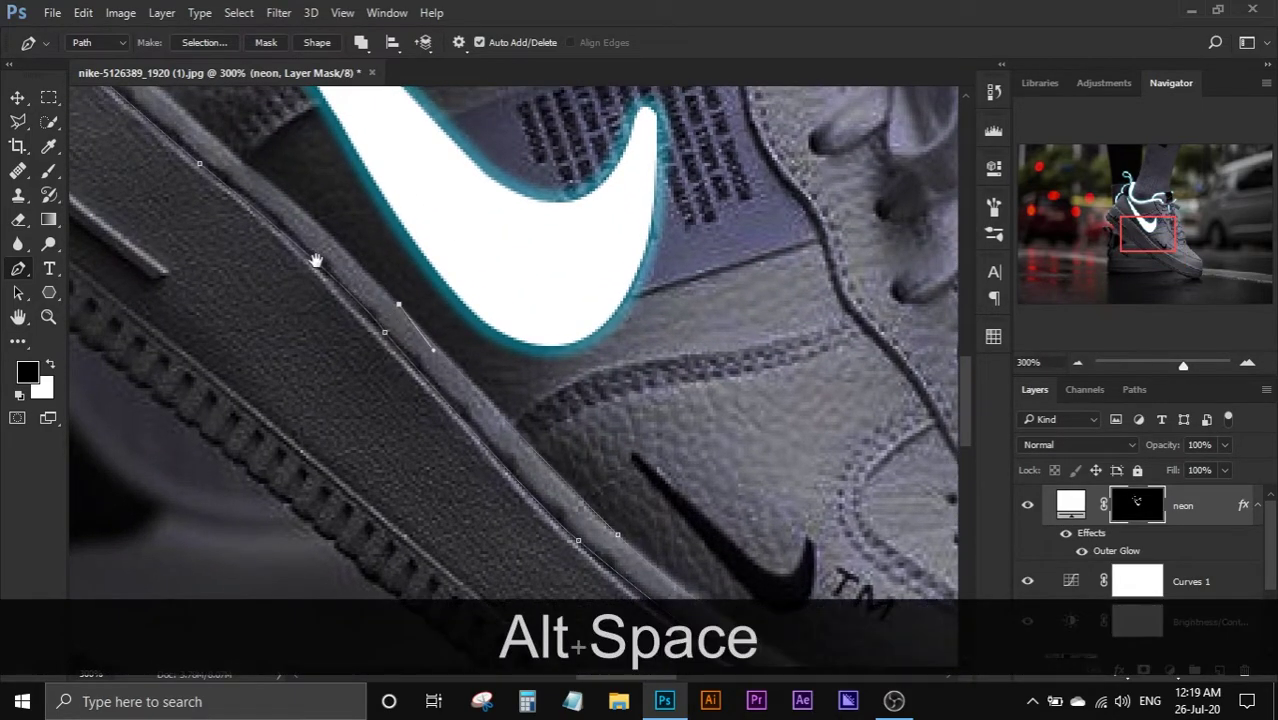
{"action": "left_click_drag", "start_coordinate": [225, 152], "coordinate": [437, 370]}
{"action": "left_click_drag", "start_coordinate": [220, 191], "coordinate": [330, 335]}
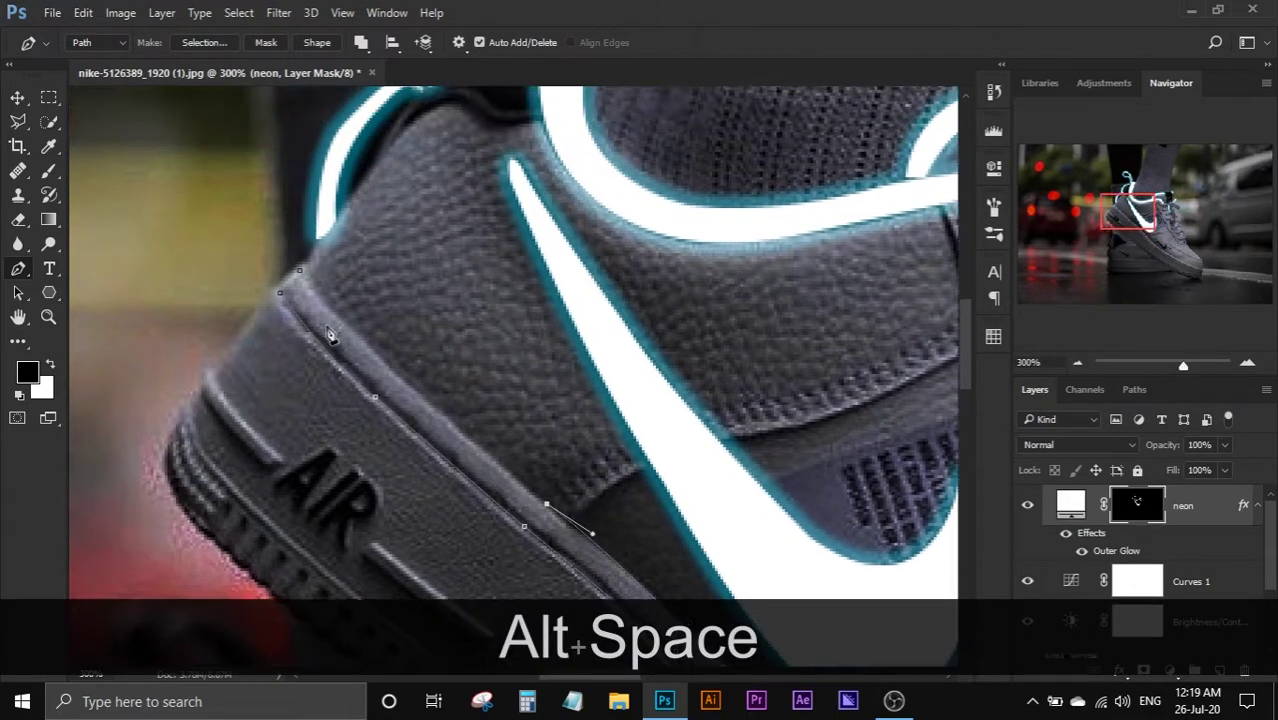
Step: Convert the midsole trim path to a selection, clear it to white on the neon mask, and deselect
{"action": "right_click", "coordinate": [328, 312]}
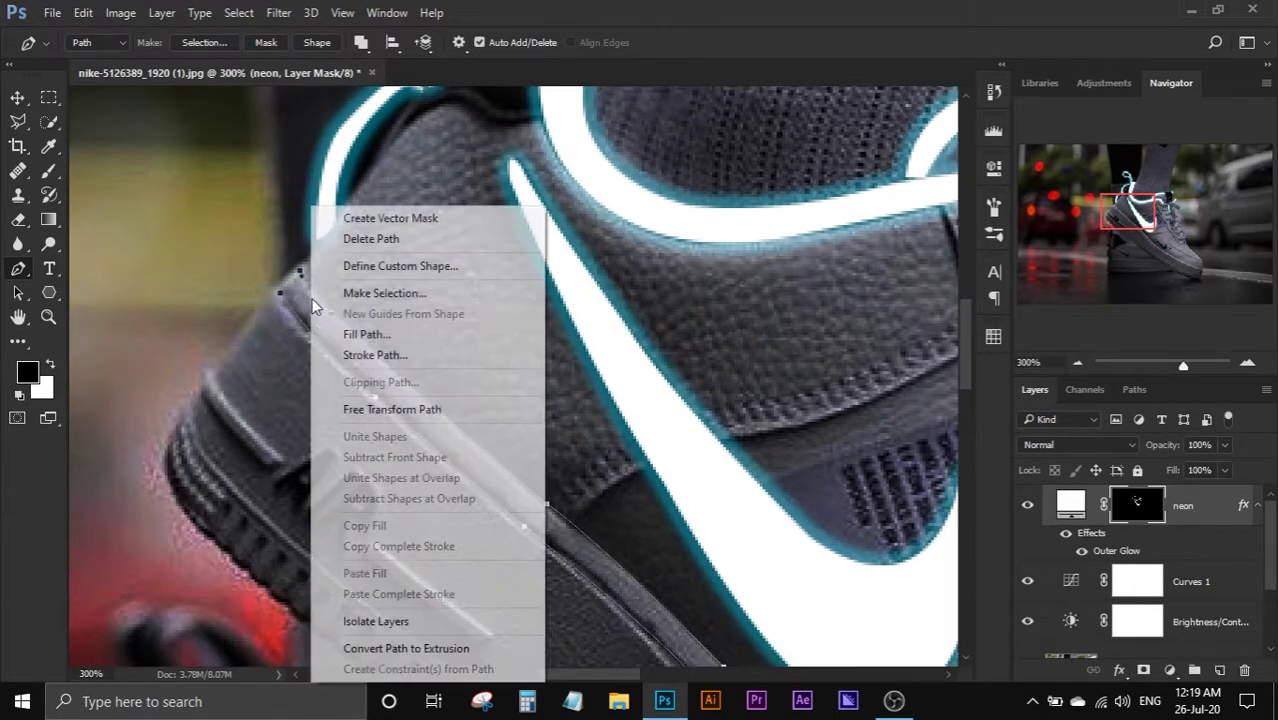
{"action": "left_click", "coordinate": [371, 288]}
{"action": "left_click", "coordinate": [740, 193]}
{"action": "key", "text": "Delete"}
{"action": "key", "text": "ctrl+d"}
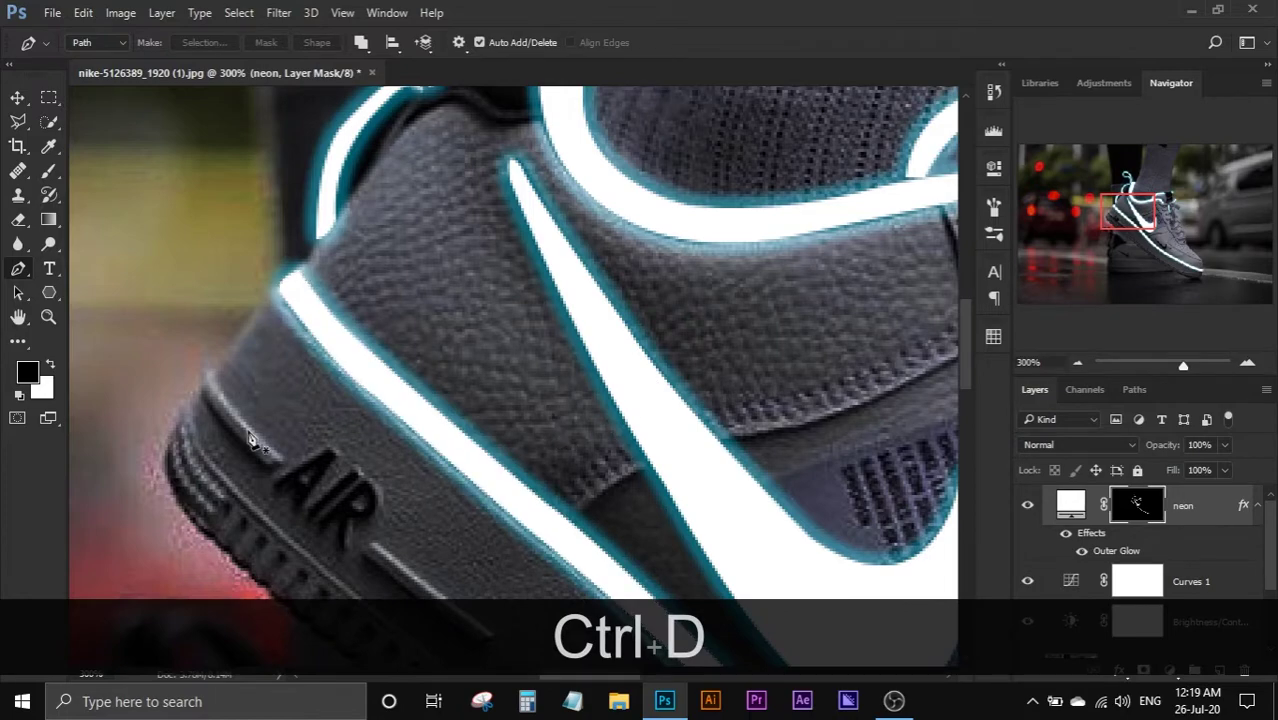
Step: Trace a closed Pen path around the short raised line between the heel edge and the AIR lettering
{"action": "left_click_drag", "start_coordinate": [215, 362], "coordinate": [375, 365]}
{"action": "left_click", "coordinate": [367, 348]}
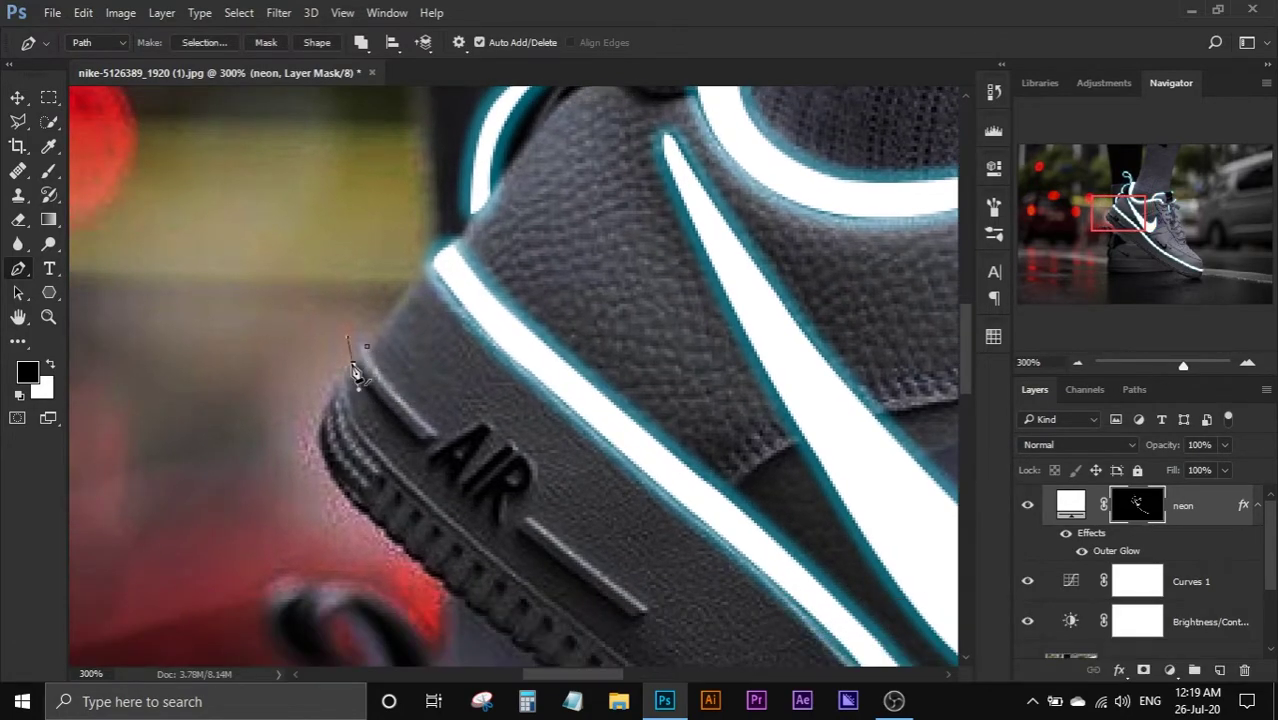
{"action": "key", "text": "alt"}
{"action": "left_click_drag", "start_coordinate": [472, 476], "coordinate": [443, 447]}
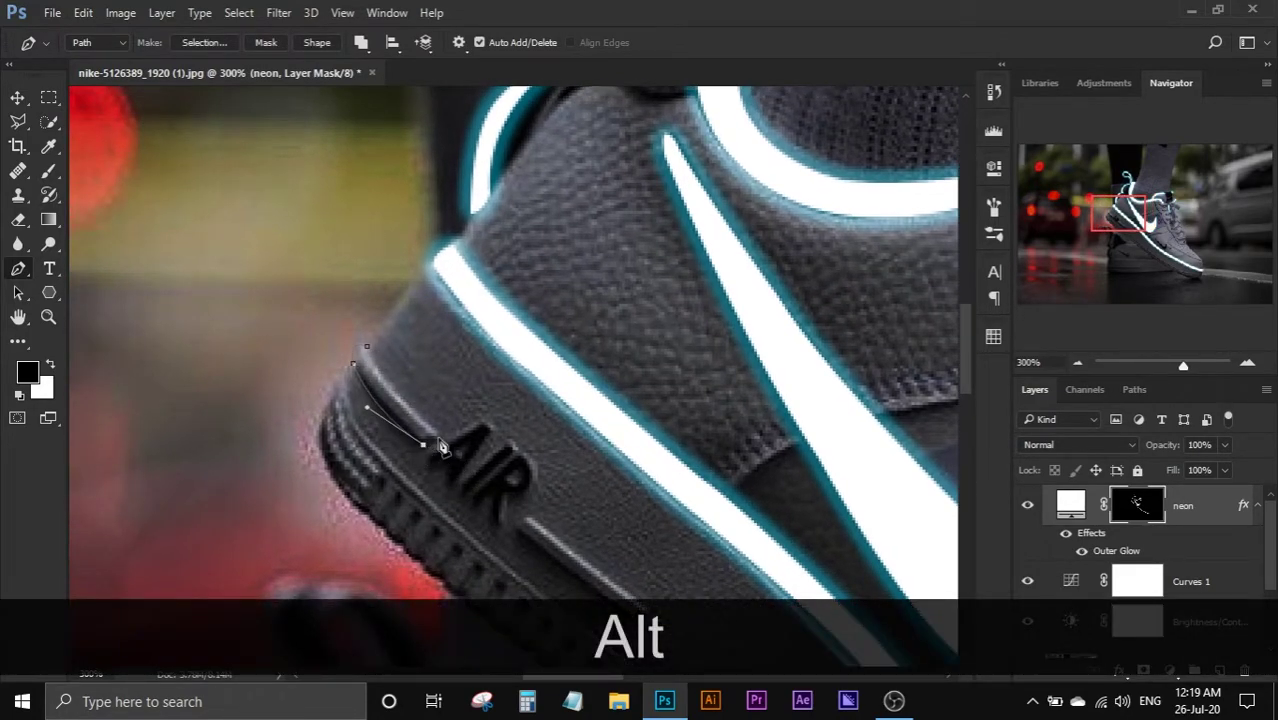
{"action": "left_click", "coordinate": [366, 347]}
Step: Convert the short heel line's path to a selection, clear it to white on the neon mask, and deselect
{"action": "right_click", "coordinate": [372, 353]}
{"action": "left_click", "coordinate": [456, 295]}
{"action": "left_click", "coordinate": [713, 350]}
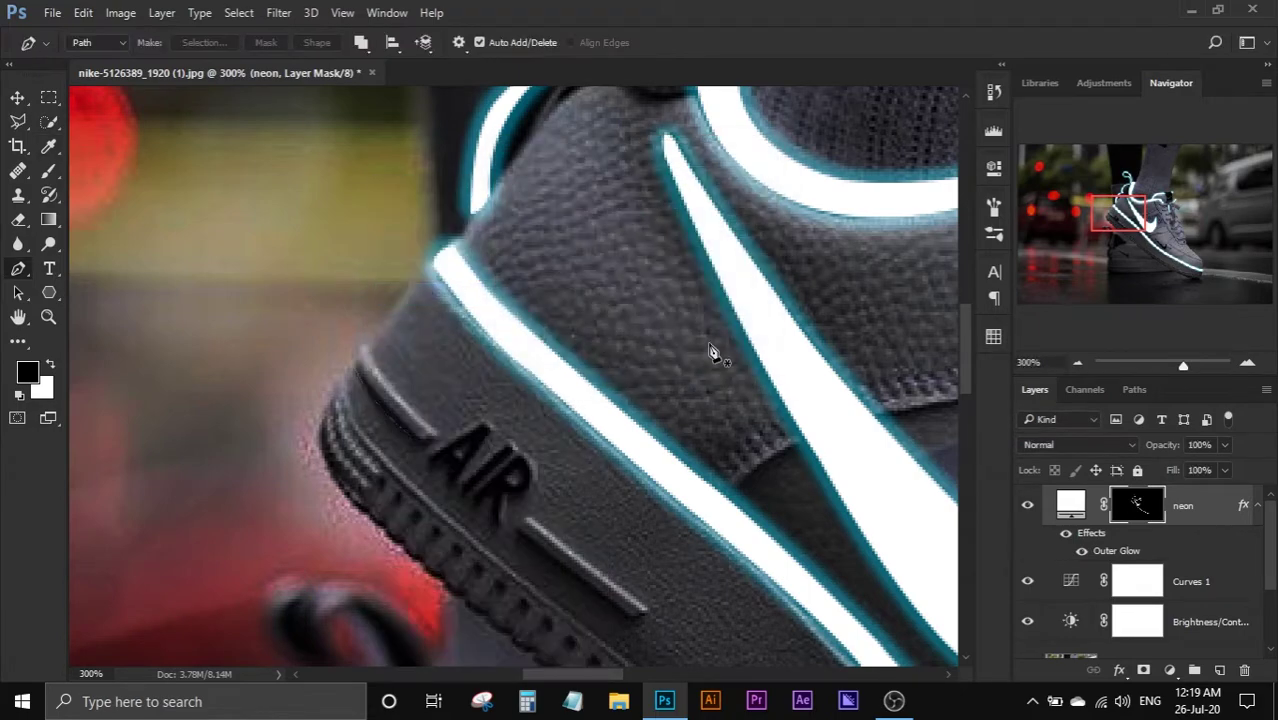
{"action": "key", "text": "Delete"}
{"action": "left_click_drag", "start_coordinate": [456, 462], "coordinate": [428, 423]}
{"action": "key", "text": "ctrl+d"}
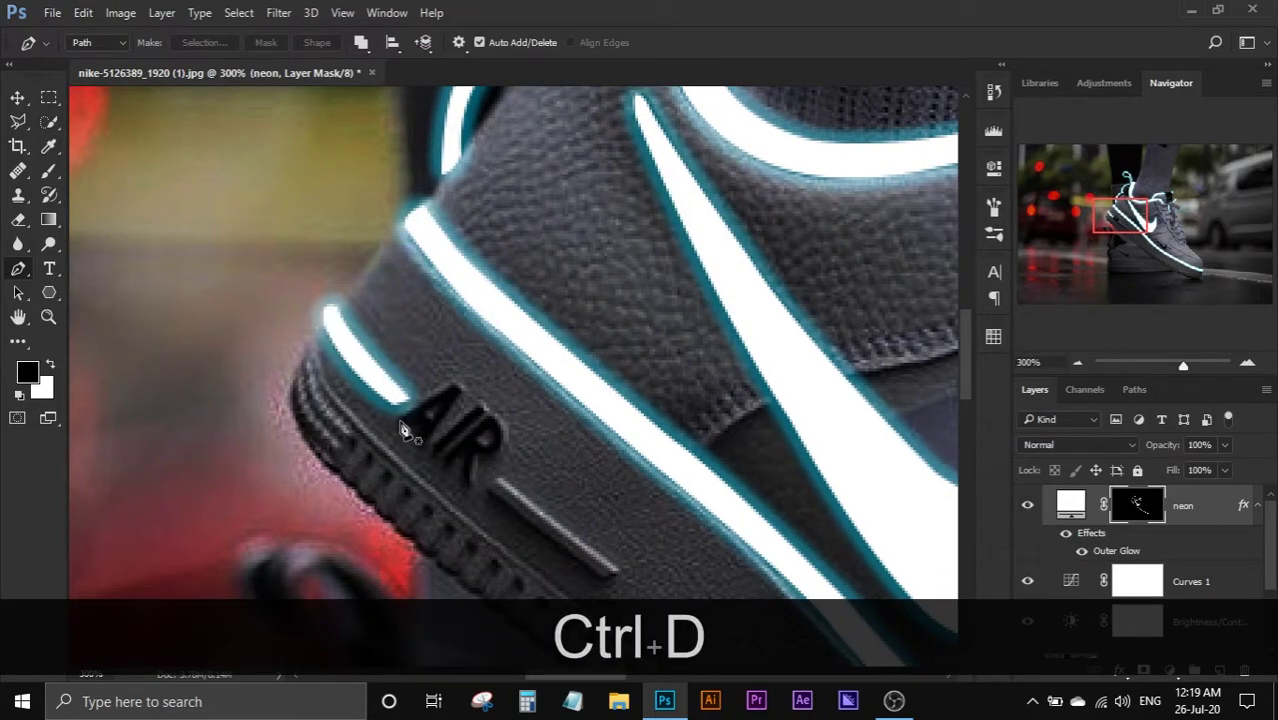
Step: Trace a Pen path around the letter A of the AIR lettering, undoing the misplaced anchors
{"action": "left_click", "coordinate": [400, 420]}
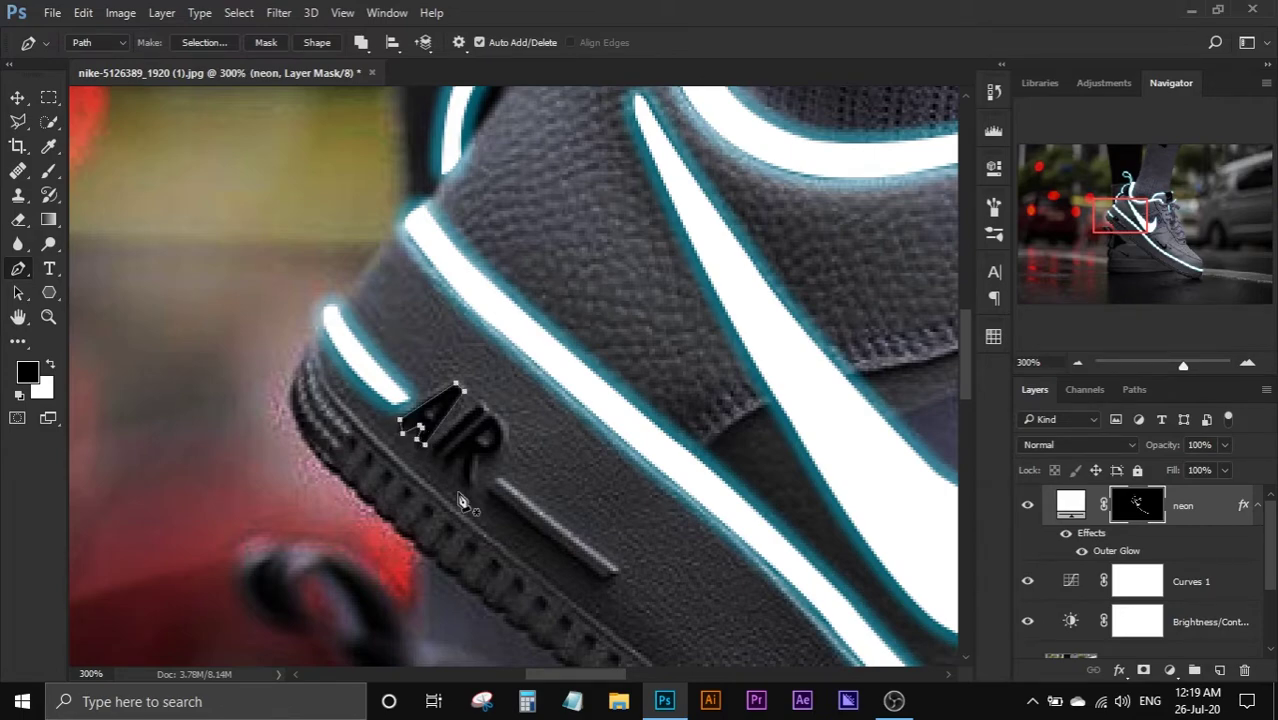
{"action": "key", "text": "ctrl+z"}
{"action": "key", "text": "ctrl+alt+z"}
{"action": "key", "text": "ctrl+alt+z"}
Step: Convert the letter A path to a selection, clear it to white on the neon mask, and deselect
{"action": "right_click", "coordinate": [424, 425]}
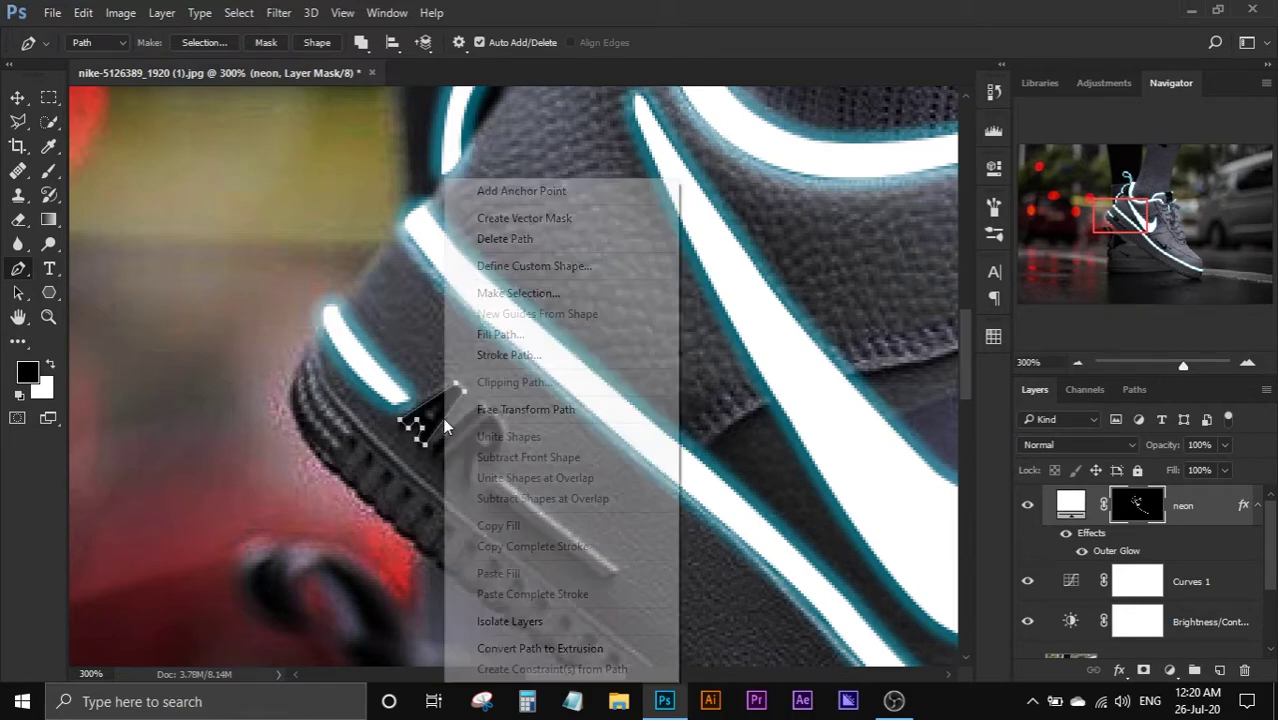
{"action": "left_click", "coordinate": [513, 291]}
{"action": "left_click", "coordinate": [742, 191]}
{"action": "key", "text": "Delete"}
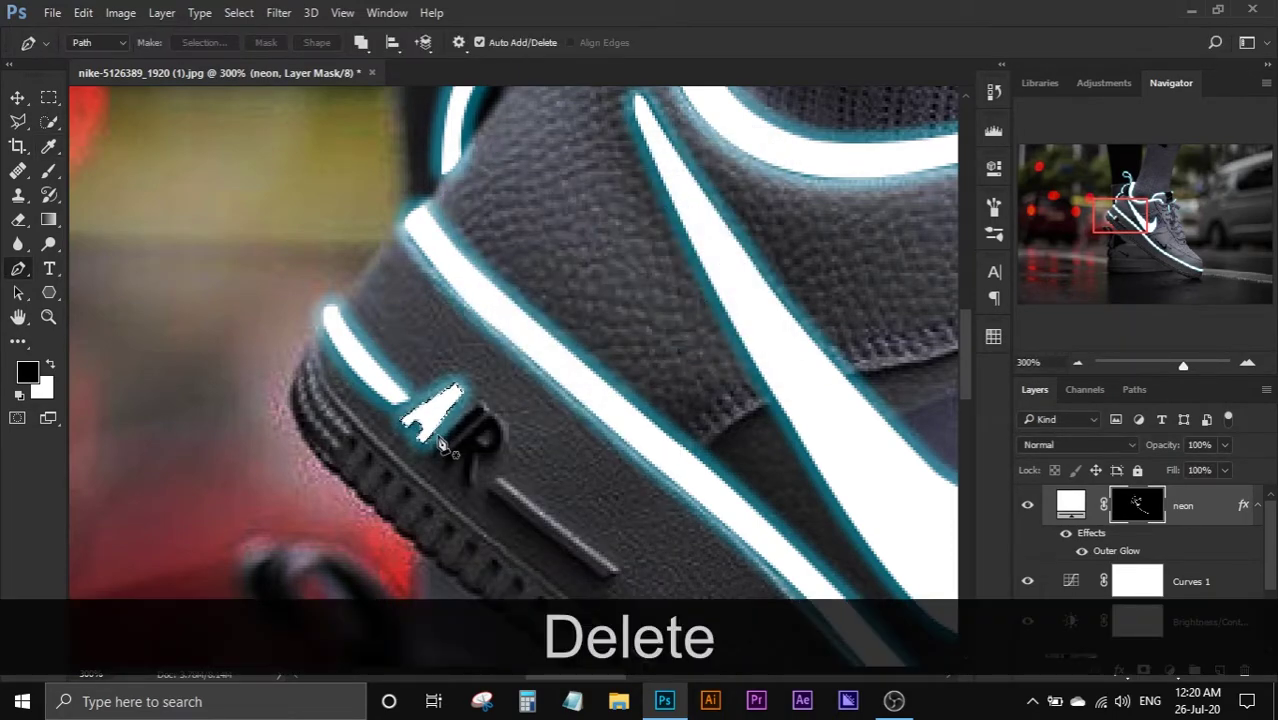
{"action": "key", "text": "ctrl+d"}
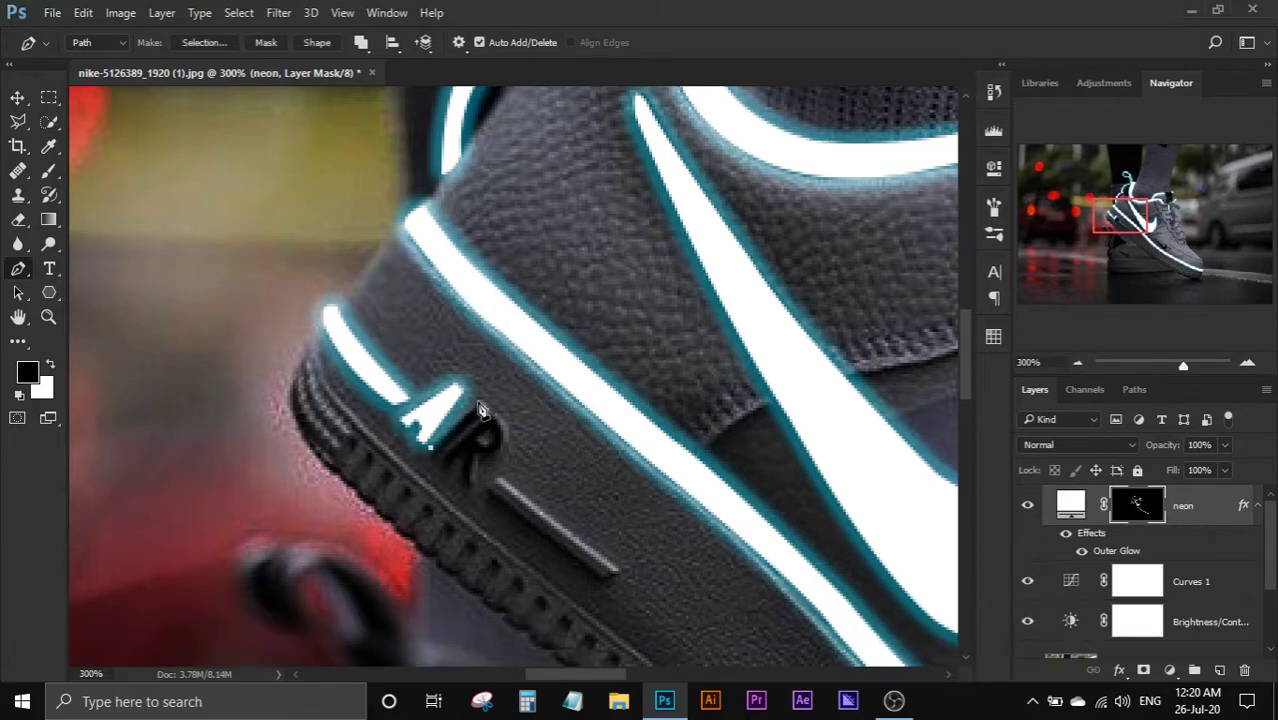
Step: Convert the path around the letter I to a new selection with 0-pixel feather and clear it to white on the neon mask
{"action": "right_click", "coordinate": [433, 455]}
{"action": "left_click", "coordinate": [522, 321]}
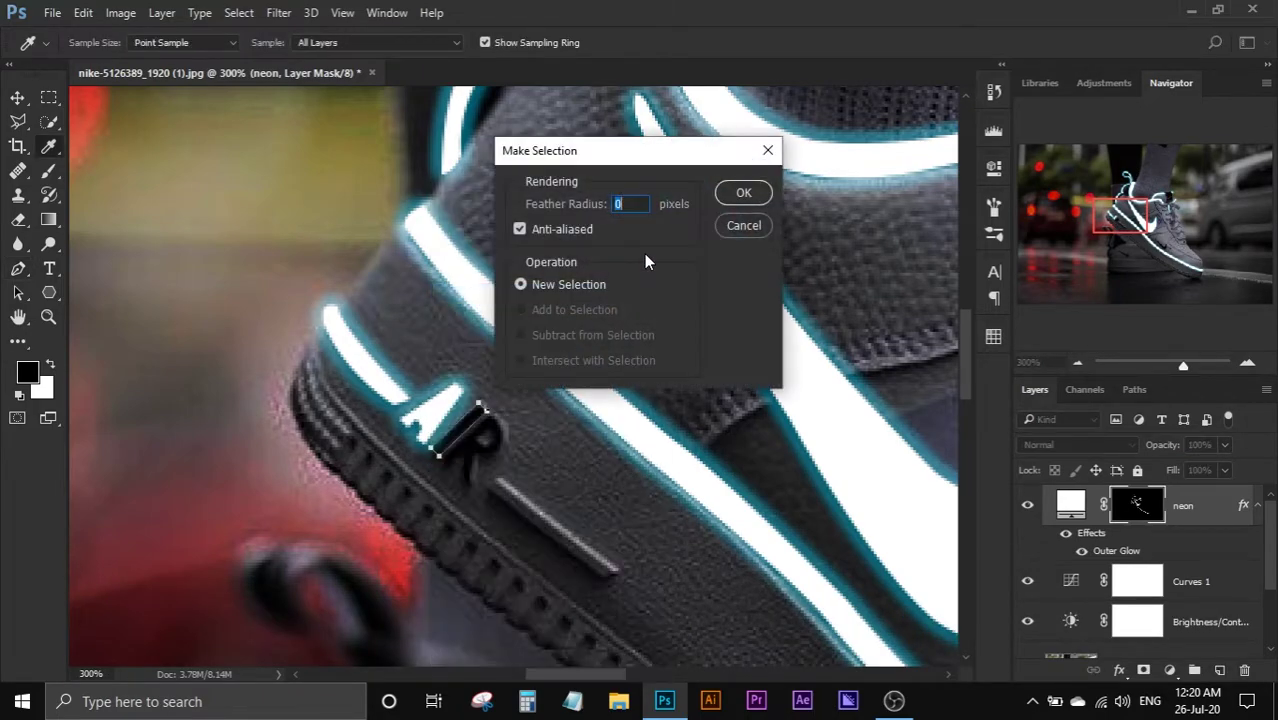
{"action": "left_click", "coordinate": [737, 191]}
{"action": "key", "text": "Delete"}
{"action": "key", "text": "ctrl+d"}
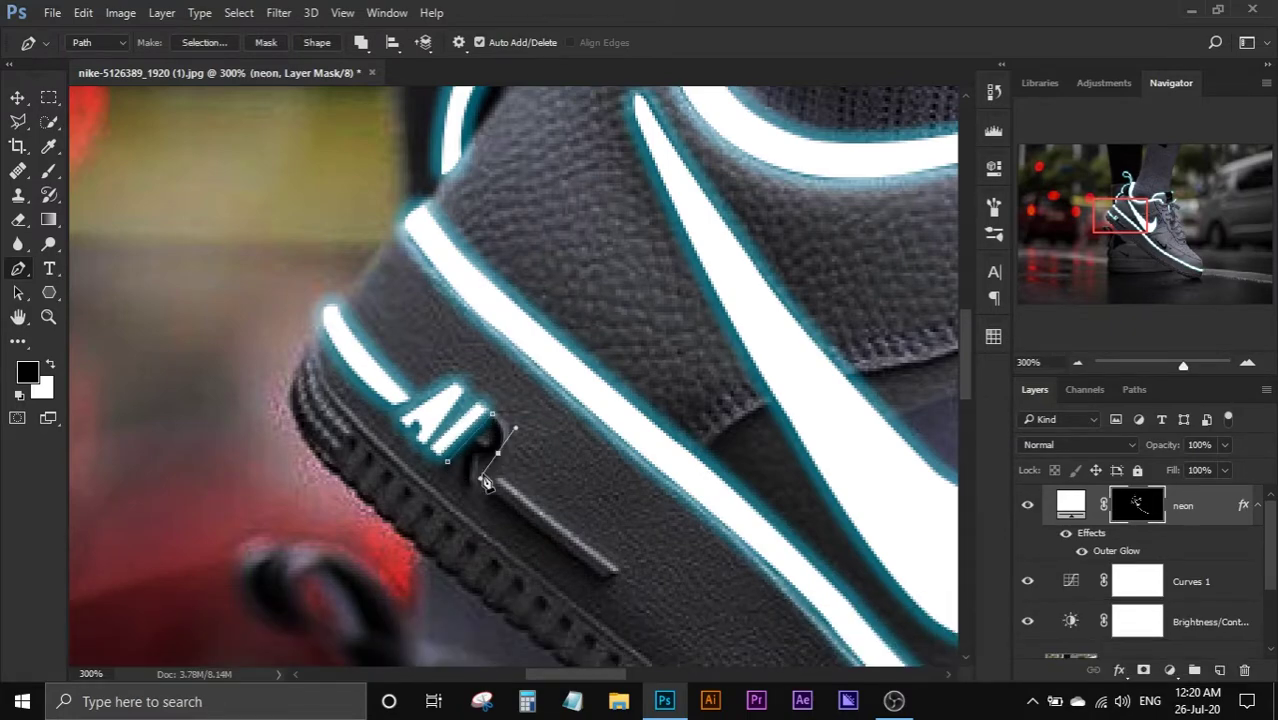
Step: Trace around the letter R of AIR and clear it to white on the neon mask using a new selection with 0-pixel feather
{"action": "left_click", "coordinate": [498, 453], "text": "alt"}
{"action": "left_click_drag", "start_coordinate": [485, 456], "coordinate": [481, 478]}
{"action": "right_click", "coordinate": [470, 465]}
{"action": "left_click", "coordinate": [570, 294]}
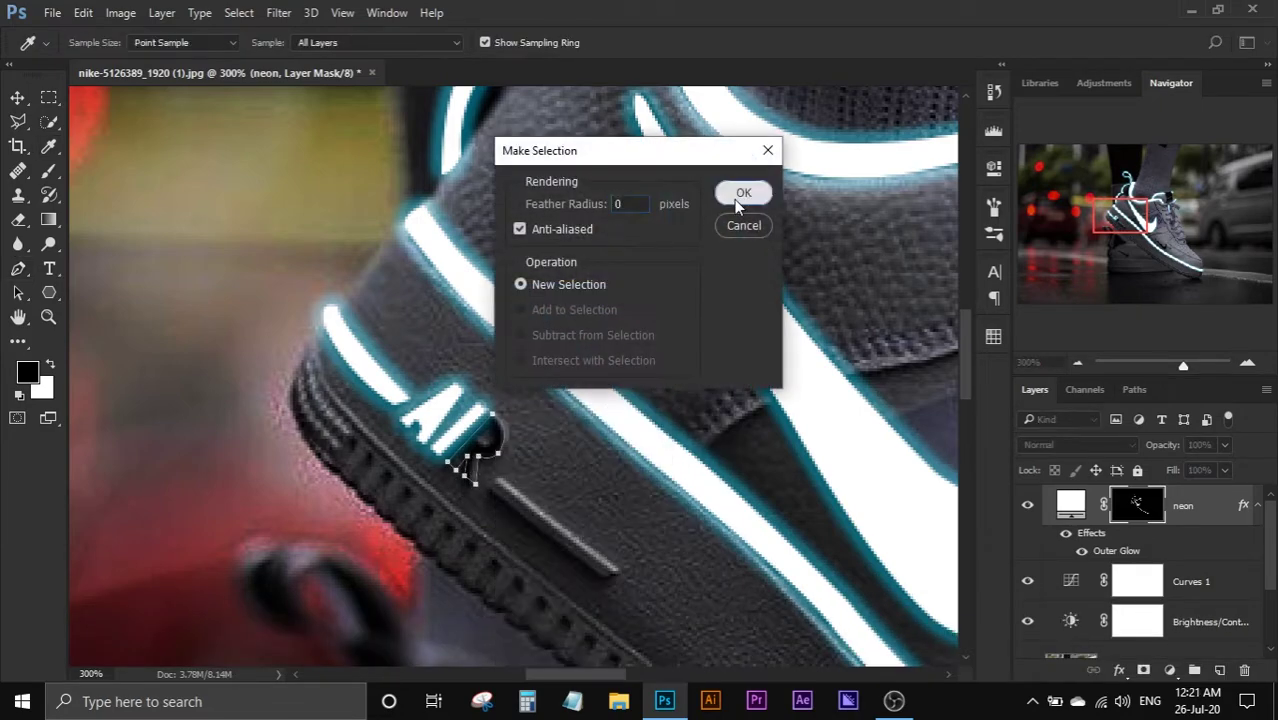
{"action": "left_click", "coordinate": [742, 191]}
{"action": "key", "text": "Delete"}
{"action": "key", "text": "ctrl+d"}
Step: Trace the raised line following the AIR lettering and clear it to white on the neon mask as a selection
{"action": "left_click", "coordinate": [497, 479]}
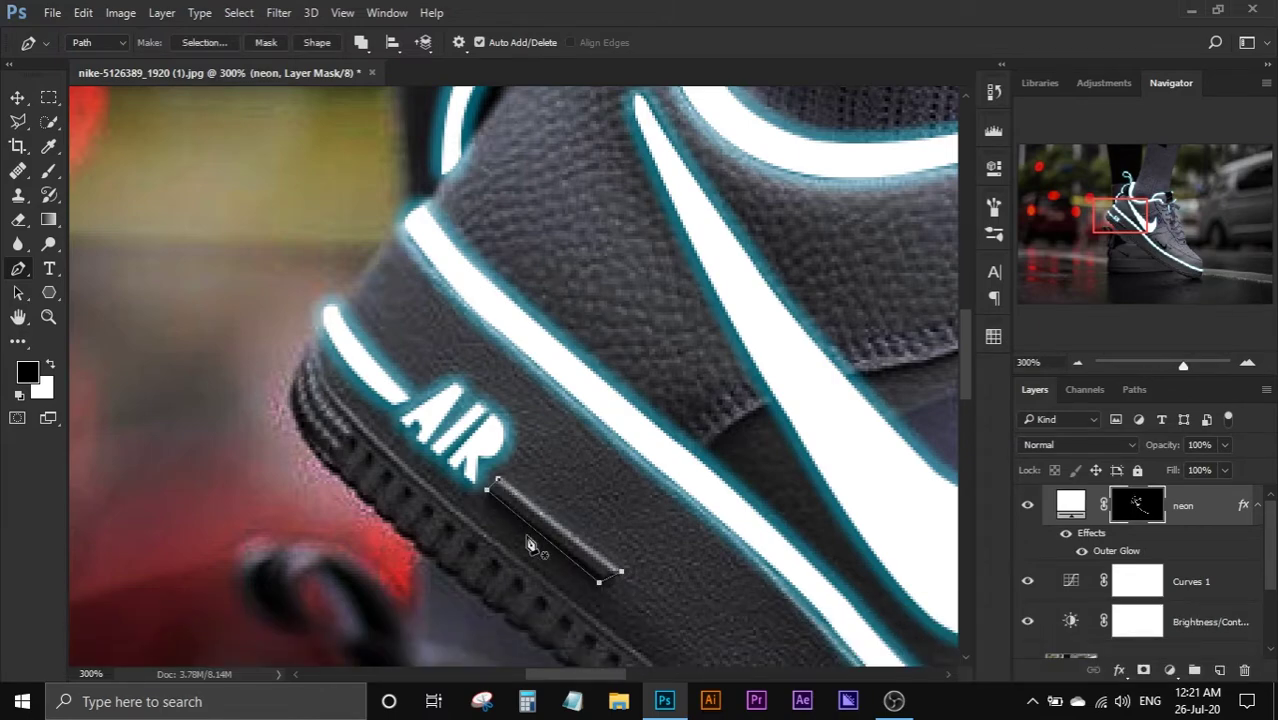
{"action": "right_click", "coordinate": [583, 553]}
{"action": "left_click", "coordinate": [655, 163]}
{"action": "left_click", "coordinate": [742, 191]}
{"action": "key", "text": "Delete"}
{"action": "key", "text": "ctrl+d"}
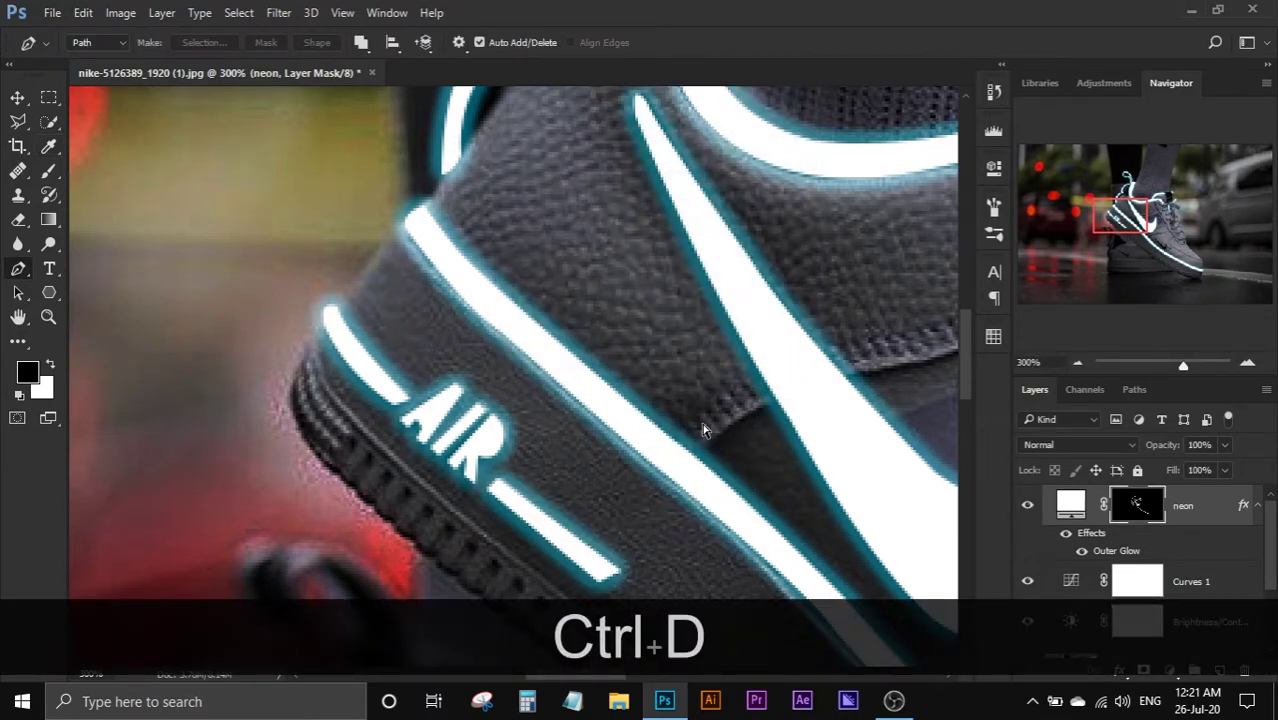
Step: Start a Pen path where the toe panel's seam meets the lace panel and trace it around the curve toward the toe
{"action": "left_click_drag", "start_coordinate": [703, 430], "coordinate": [565, 395]}
{"action": "scroll", "coordinate": [597, 343], "scroll_direction": "down", "scroll_amount": 5}
{"action": "scroll", "coordinate": [612, 463], "scroll_direction": "down", "scroll_amount": 2}
{"action": "scroll", "coordinate": [680, 498], "scroll_direction": "up", "scroll_amount": 6}
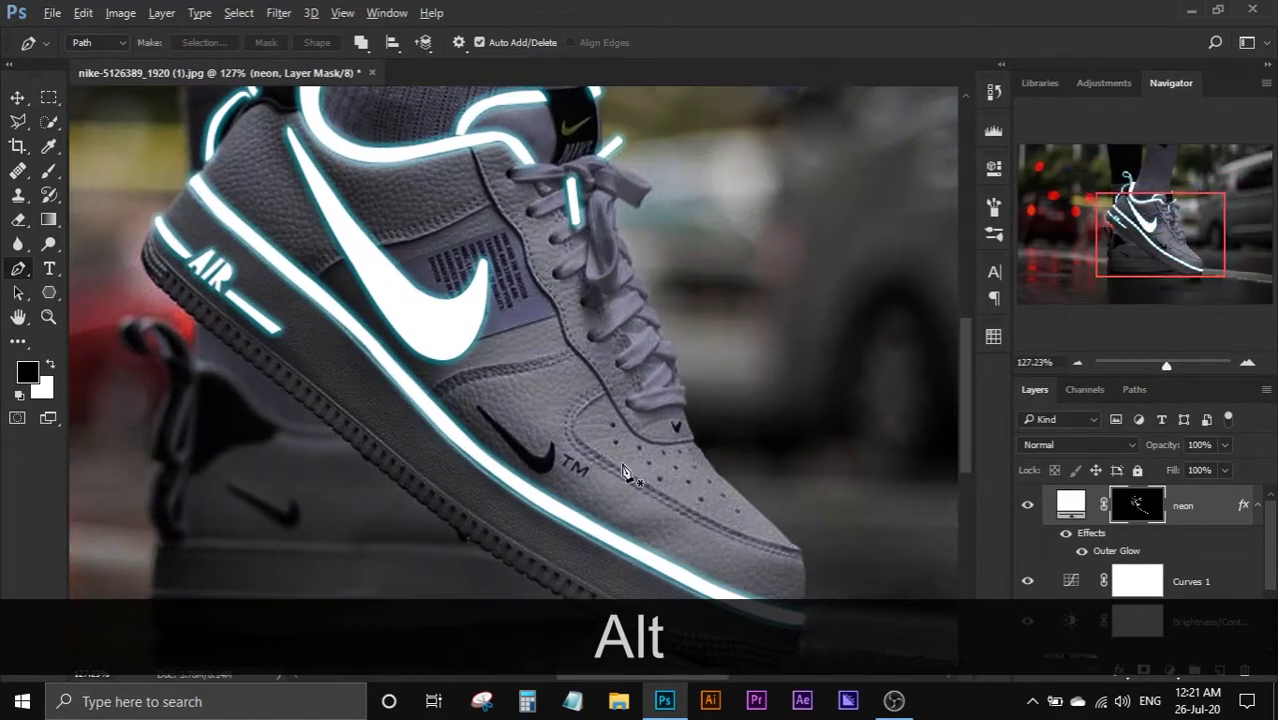
{"action": "scroll", "coordinate": [622, 470], "scroll_direction": "up", "scroll_amount": 7}
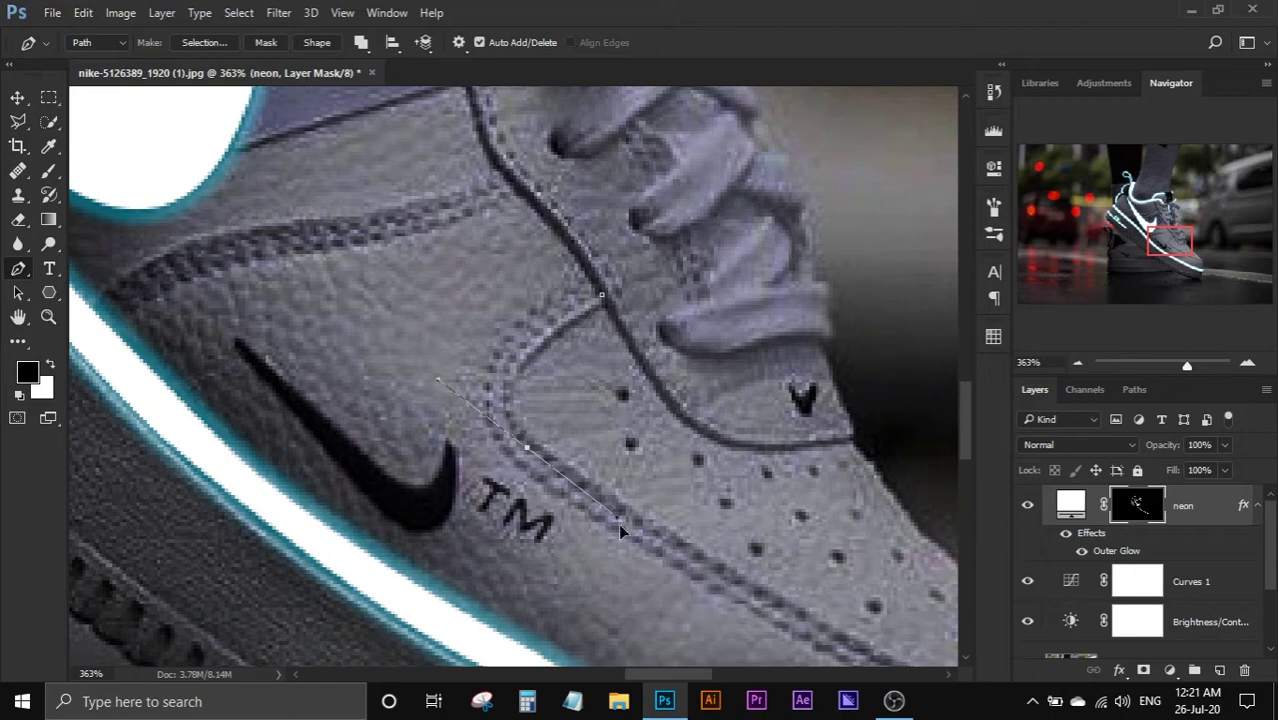
{"action": "left_click_drag", "start_coordinate": [610, 533], "coordinate": [270, 292]}
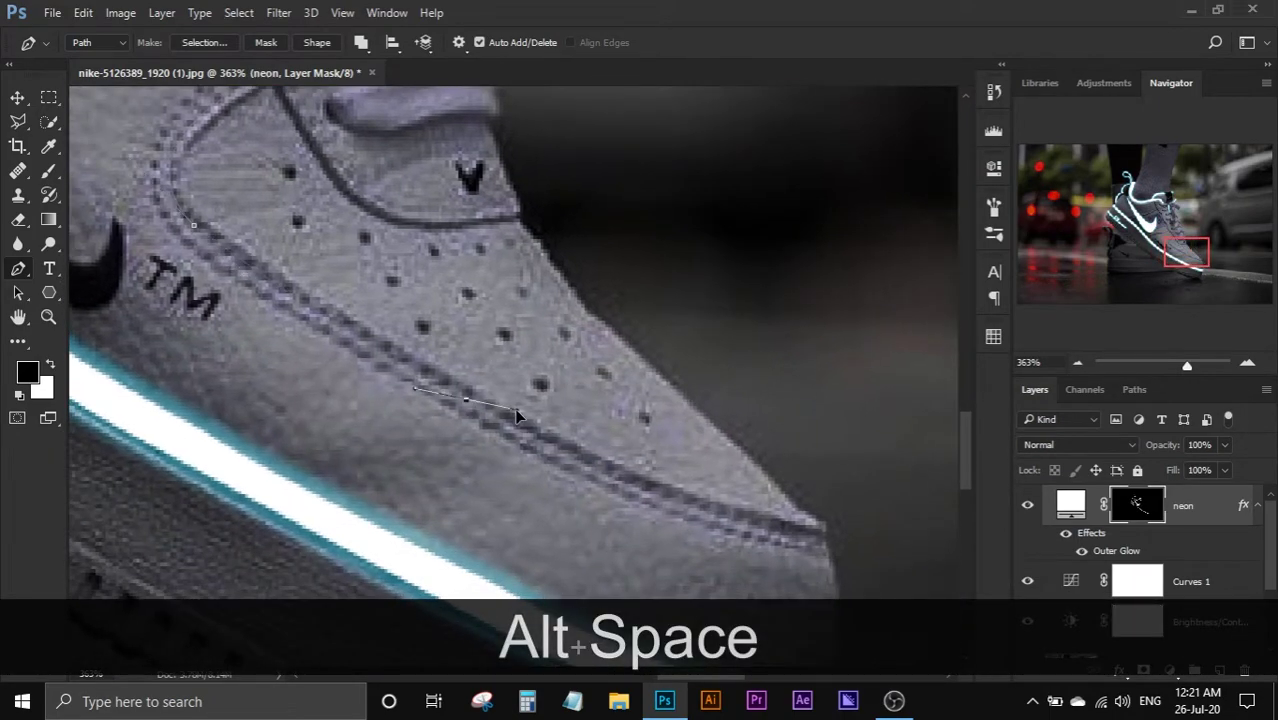
{"action": "left_click_drag", "start_coordinate": [516, 410], "coordinate": [517, 428]}
{"action": "left_click", "coordinate": [466, 400], "text": "alt"}
{"action": "left_click_drag", "start_coordinate": [461, 398], "coordinate": [263, 306]}
Step: Finish the toe panel path by tracing the seam to the toe edge and back to the lace panel, closing it at its start
{"action": "left_click_drag", "start_coordinate": [567, 437], "coordinate": [609, 429]}
{"action": "left_click", "coordinate": [629, 447], "text": "alt"}
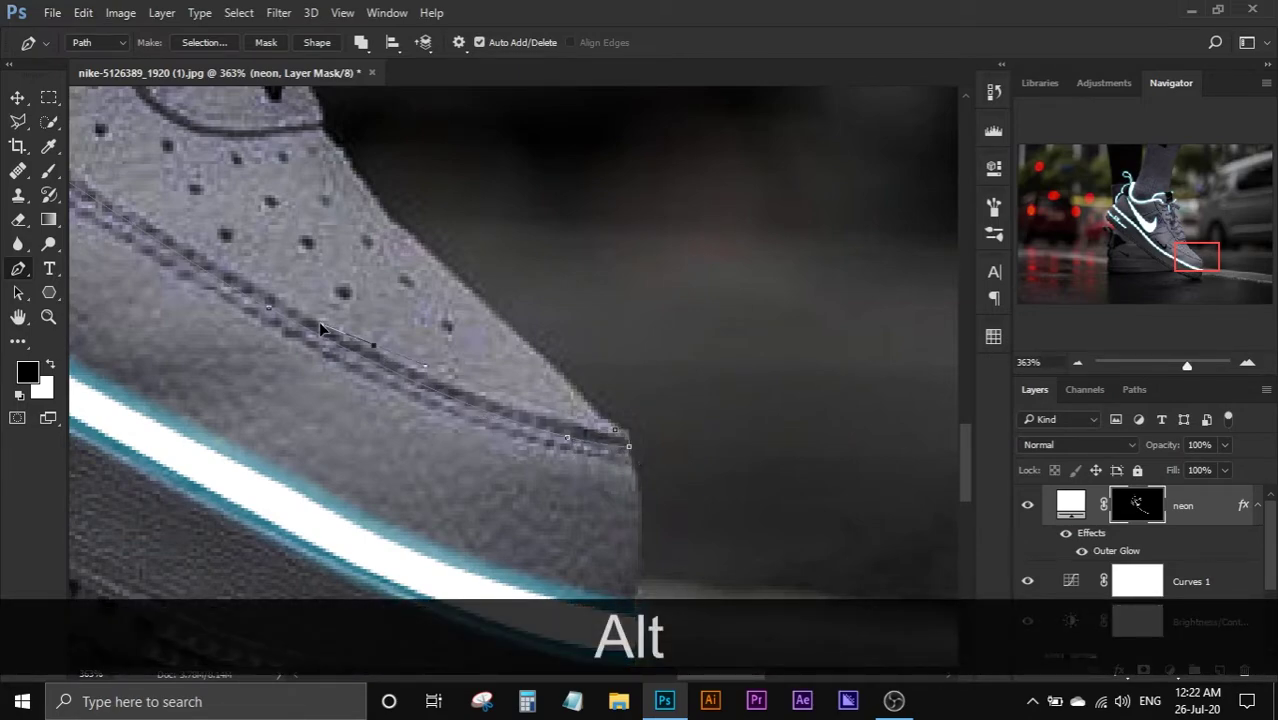
{"action": "left_click_drag", "start_coordinate": [320, 328], "coordinate": [634, 481]}
{"action": "left_click_drag", "start_coordinate": [507, 386], "coordinate": [445, 337]}
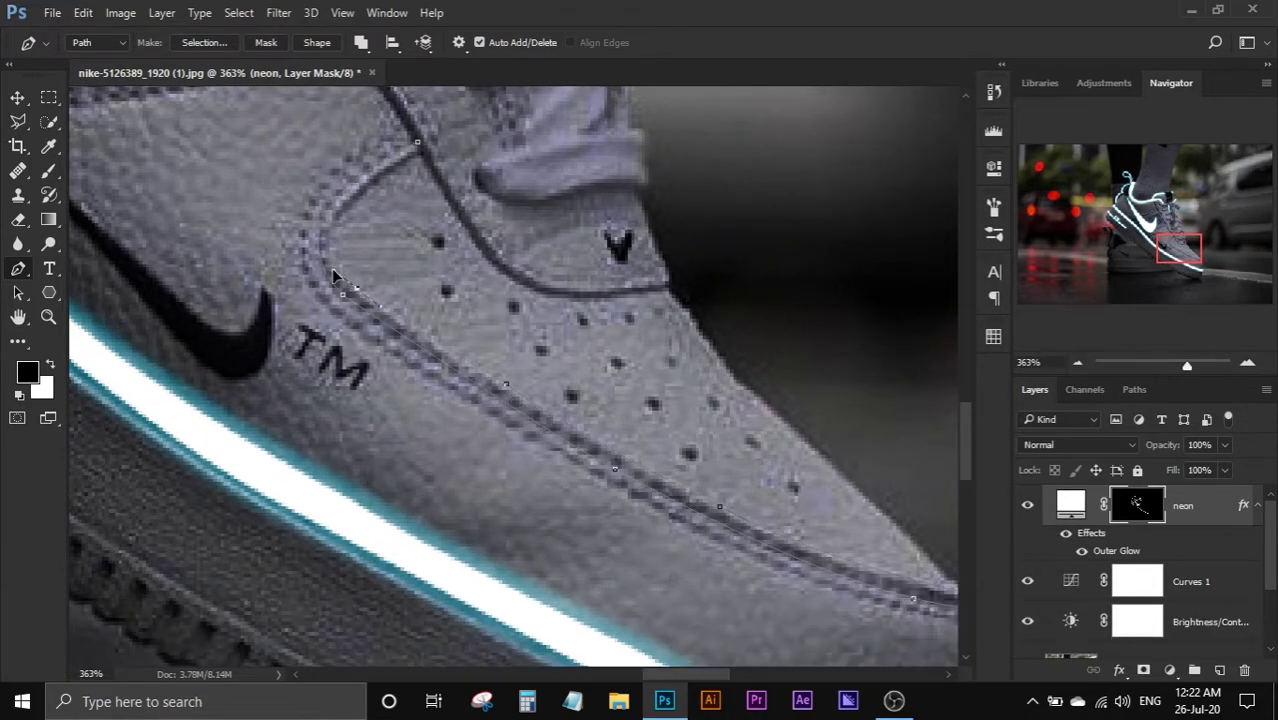
{"action": "left_click_drag", "start_coordinate": [350, 207], "coordinate": [391, 172]}
{"action": "key", "text": "alt"}
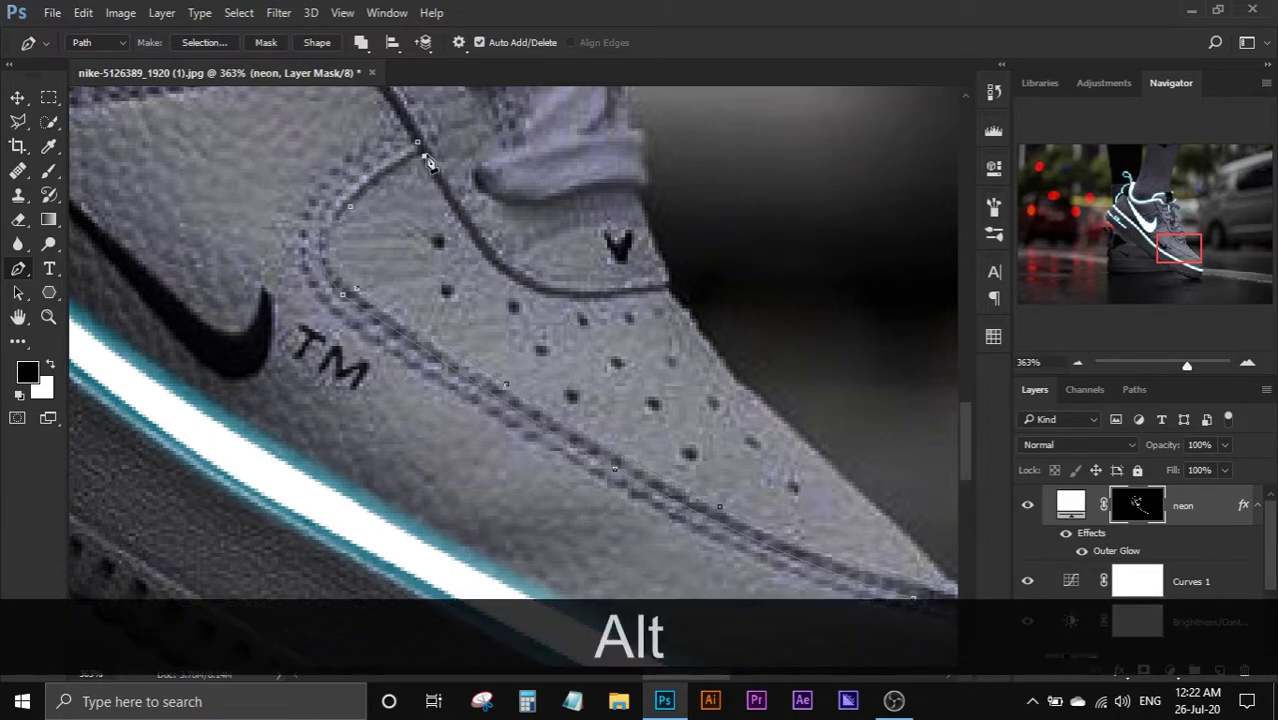
{"action": "key", "text": "alt"}
Step: Convert the toe panel seam path to a new selection with 0-pixel feather, clear it to white on the neon mask and deselect
{"action": "right_click", "coordinate": [422, 160]}
{"action": "left_click", "coordinate": [470, 248]}
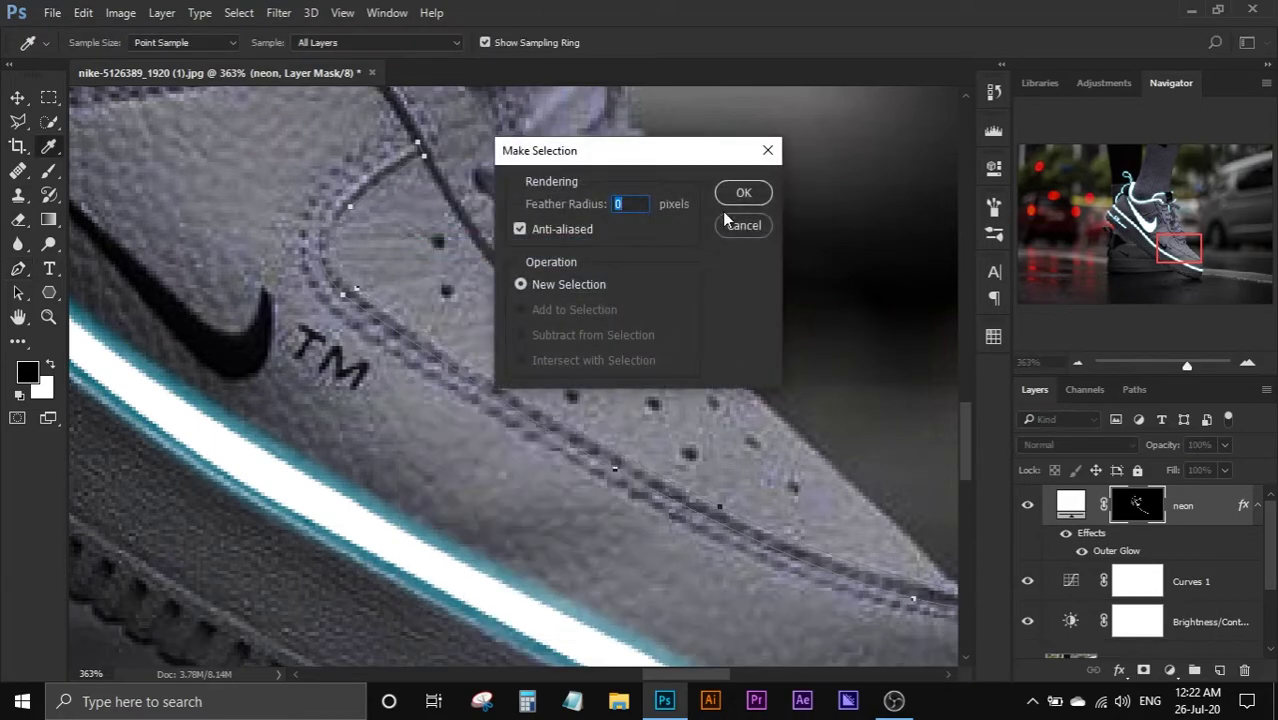
{"action": "left_click", "coordinate": [742, 193]}
{"action": "key", "text": "Delete"}
{"action": "key", "text": "ctrl+d"}
{"action": "key", "text": "ctrl"}
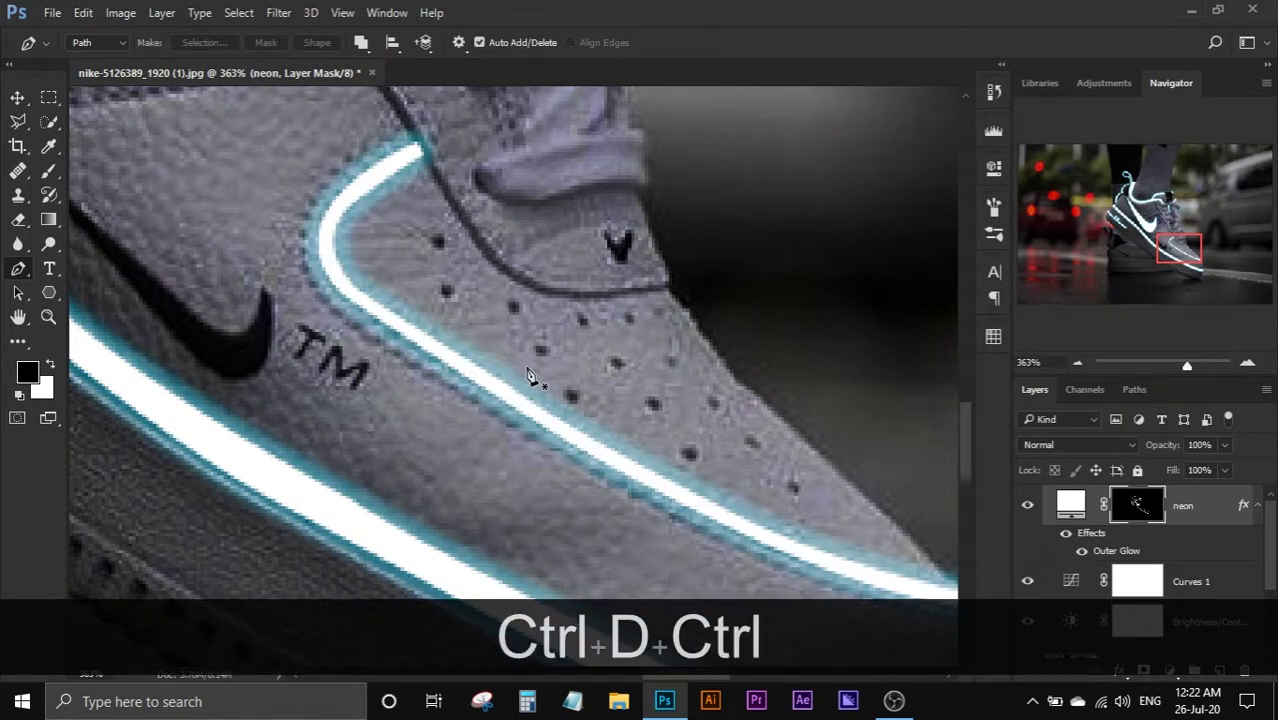
Step: Add a Hue/Saturation adjustment layer directly above the Background copy layer
{"action": "left_click", "coordinate": [49, 317]}
{"action": "left_click", "coordinate": [360, 332], "text": "alt"}
{"action": "left_click", "coordinate": [360, 332], "text": "alt"}
{"action": "left_click", "coordinate": [360, 332], "text": "alt"}
{"action": "left_click", "coordinate": [360, 334], "text": "alt"}
{"action": "left_click", "coordinate": [359, 345], "text": "alt"}
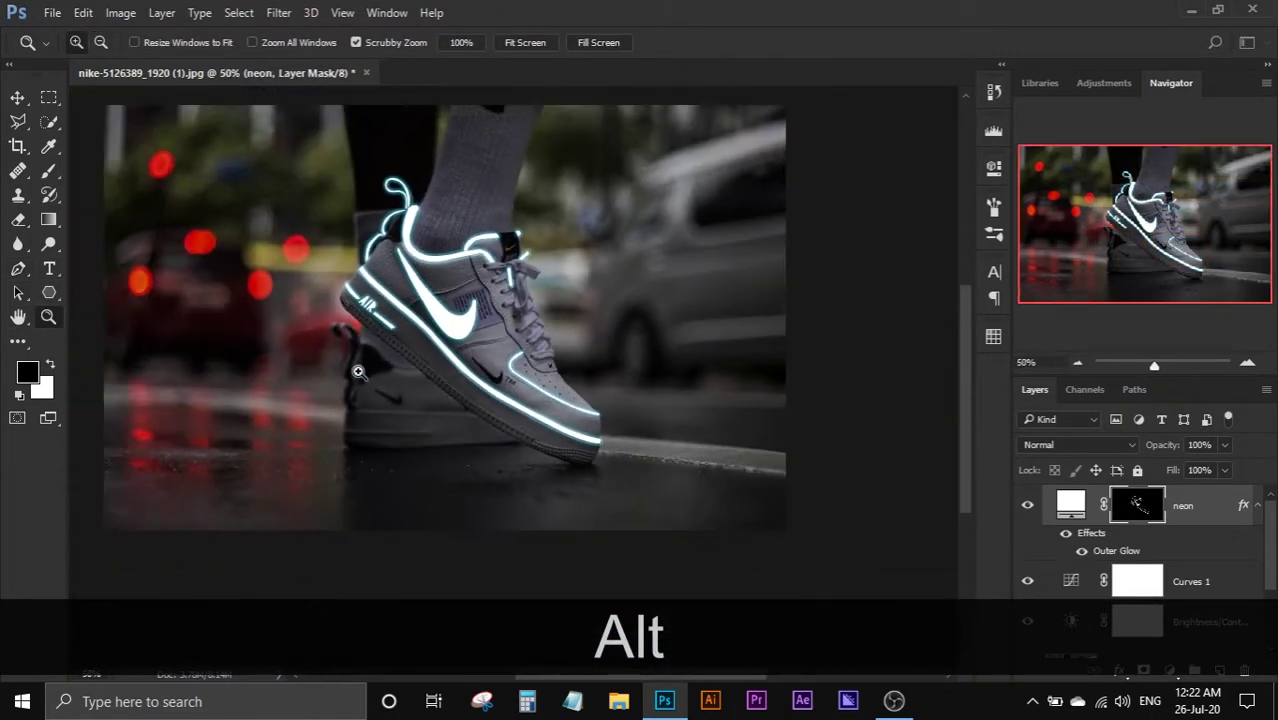
{"action": "key", "text": "space"}
{"action": "left_click_drag", "start_coordinate": [432, 413], "coordinate": [543, 494]}
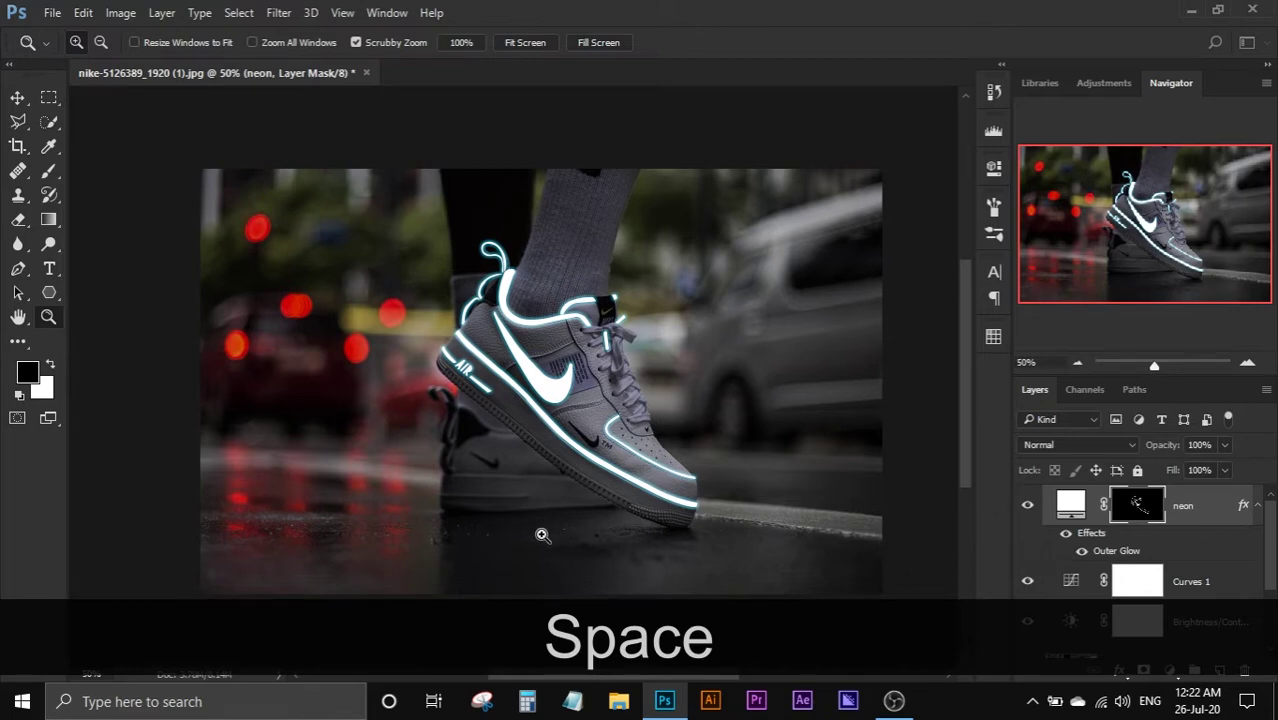
{"action": "scroll", "coordinate": [1160, 548], "scroll_direction": "down", "scroll_amount": 3}
{"action": "left_click", "coordinate": [1150, 570]}
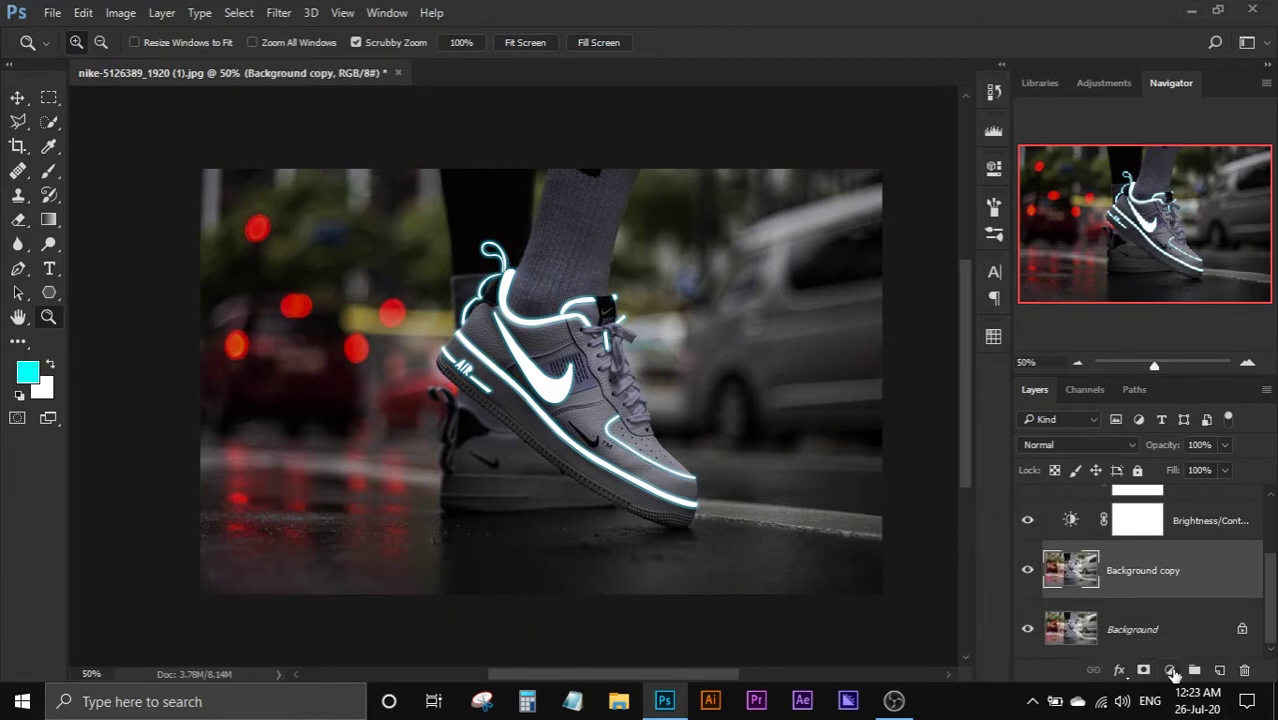
{"action": "left_click", "coordinate": [1170, 670]}
{"action": "left_click", "coordinate": [1102, 444]}
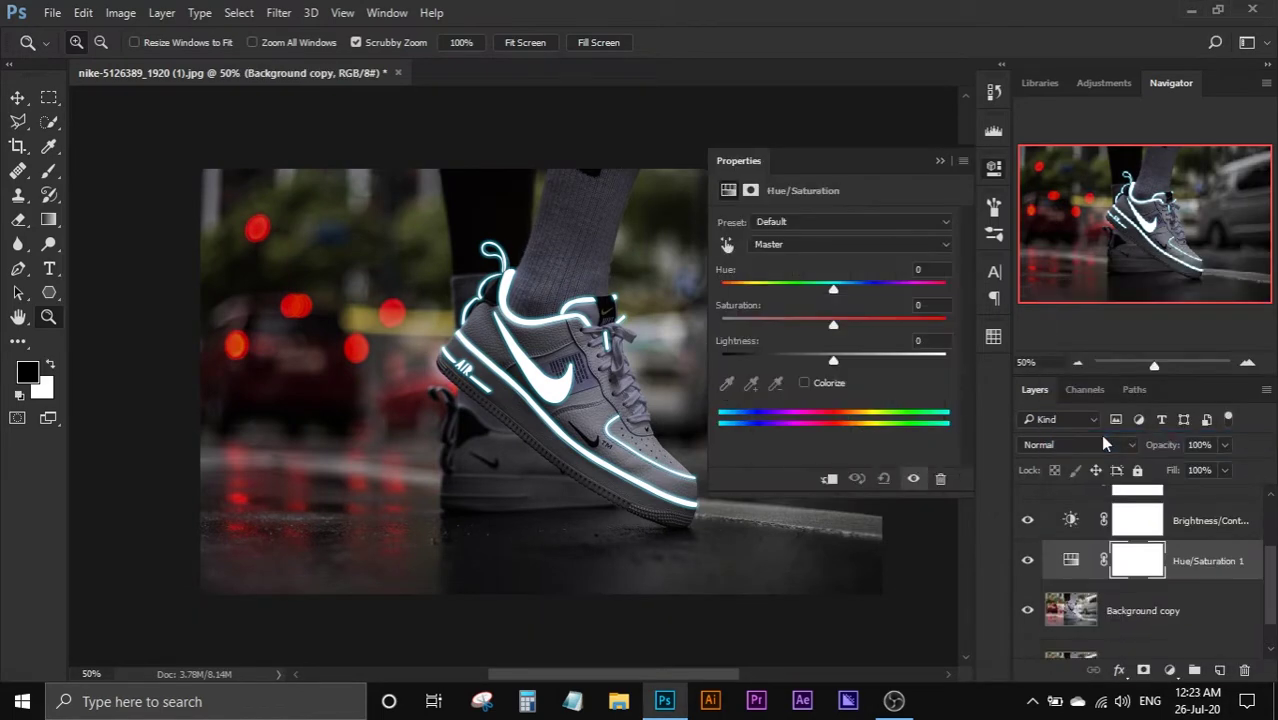
Step: Sample the red background lights with the on-image adjustment tool and shift their hues to cyan and blue
{"action": "left_click", "coordinate": [728, 246]}
{"action": "left_click", "coordinate": [302, 306]}
{"action": "left_click_drag", "start_coordinate": [835, 290], "coordinate": [710, 293]}
{"action": "left_click", "coordinate": [240, 347]}
{"action": "left_click_drag", "start_coordinate": [832, 292], "coordinate": [785, 318]}
{"action": "left_click", "coordinate": [940, 161]}
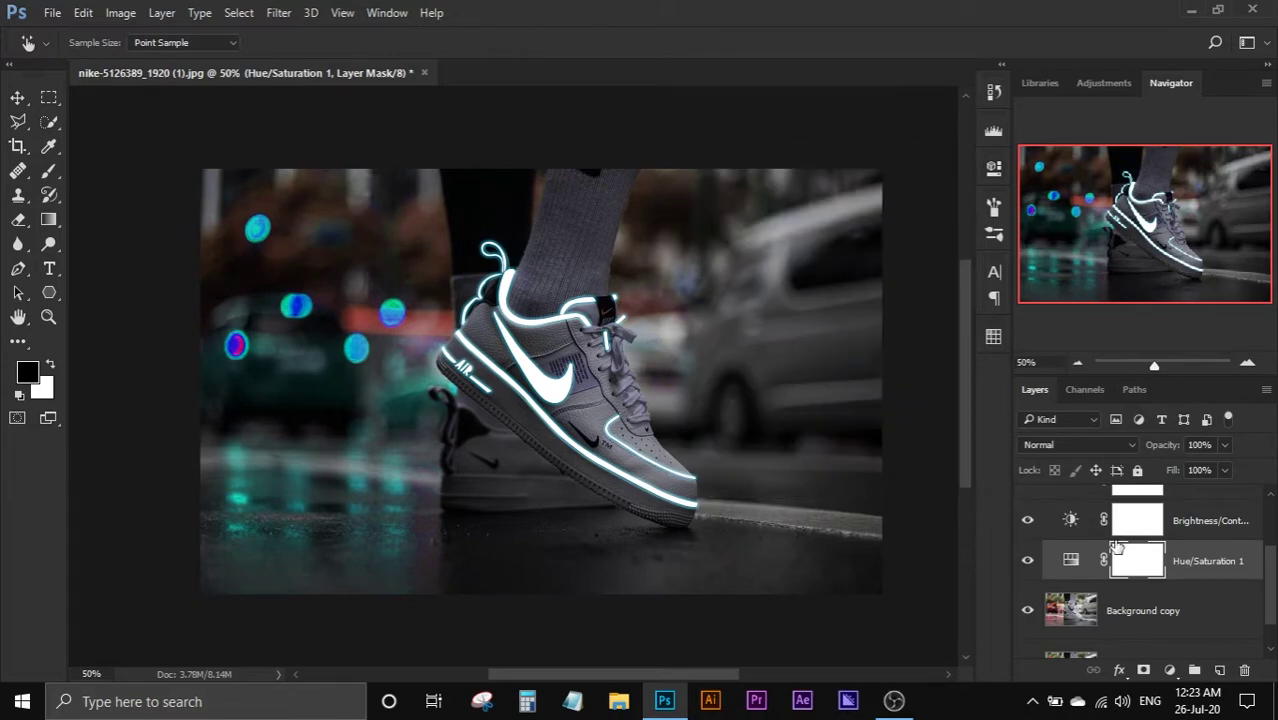
Step: Add a Gradient Map adjustment above the Background copy layer and set the gradient's starting color stop to black 000000
{"action": "scroll", "coordinate": [1117, 548], "scroll_direction": "down", "scroll_amount": 1}
{"action": "left_click", "coordinate": [1140, 565]}
{"action": "left_click", "coordinate": [1169, 670]}
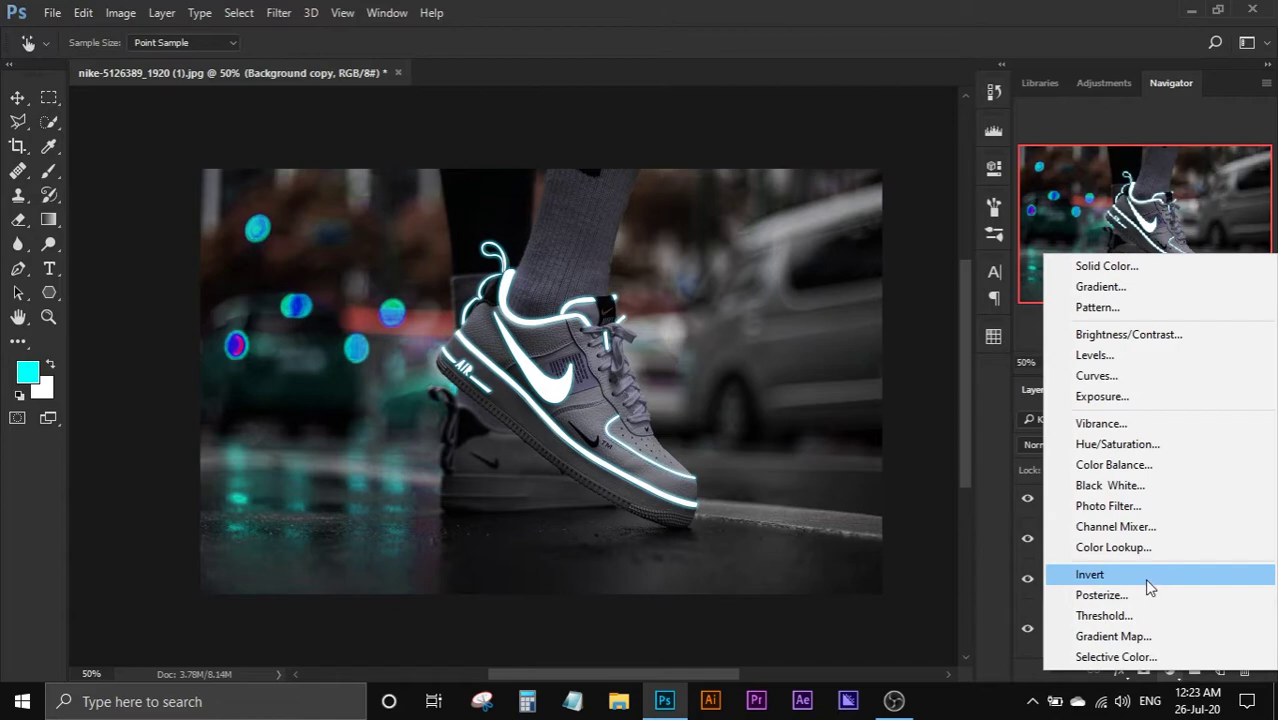
{"action": "left_click", "coordinate": [1113, 636]}
{"action": "left_click", "coordinate": [810, 226]}
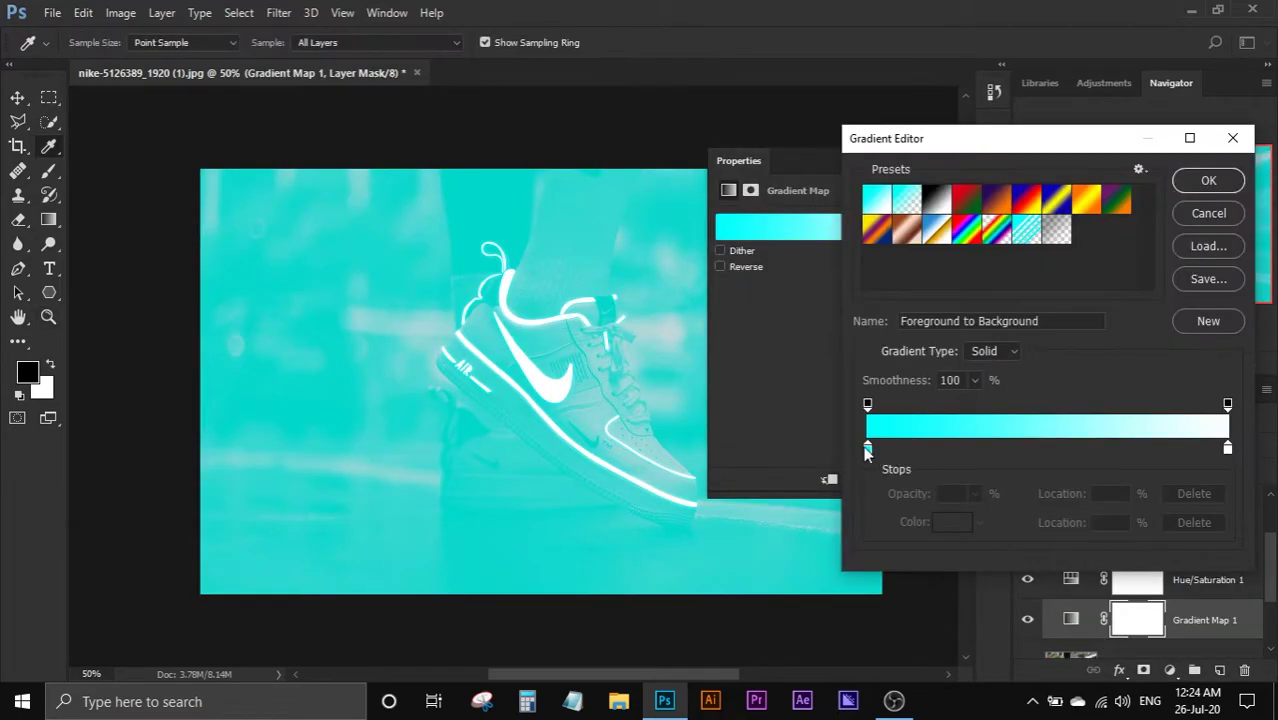
{"action": "left_click", "coordinate": [867, 450]}
{"action": "left_click_drag", "start_coordinate": [867, 450], "coordinate": [885, 449]}
{"action": "double_click", "coordinate": [885, 449]}
{"action": "left_click", "coordinate": [925, 366]}
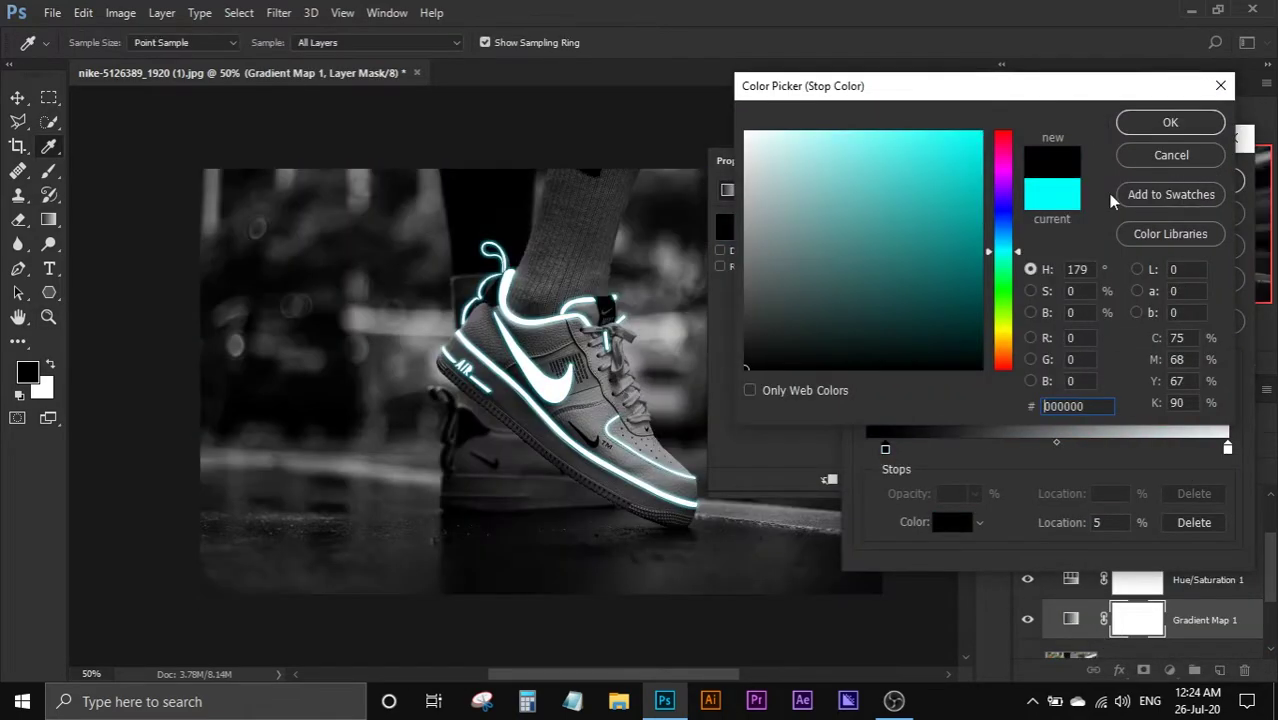
{"action": "left_click", "coordinate": [1170, 122]}
Step: Set the gradient's end color stop to blue 00a2ff and apply the gradient map
{"action": "double_click", "coordinate": [1228, 449]}
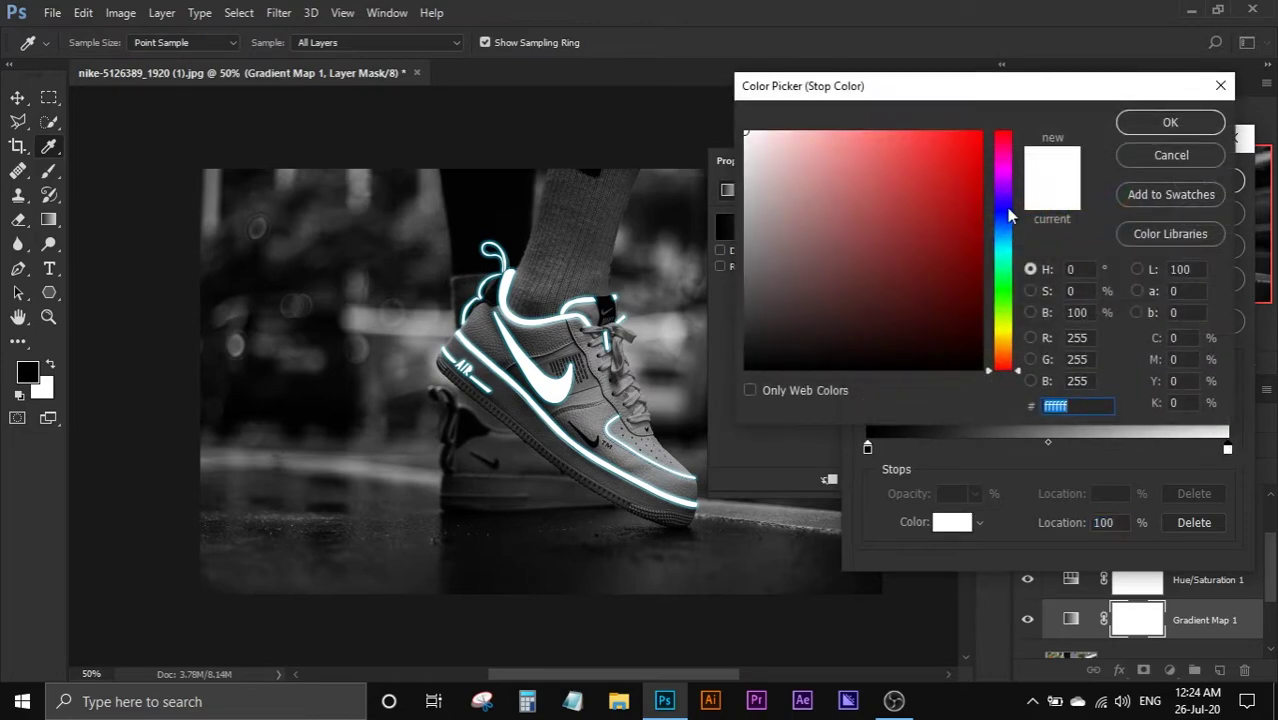
{"action": "type", "text": "0084ff"}
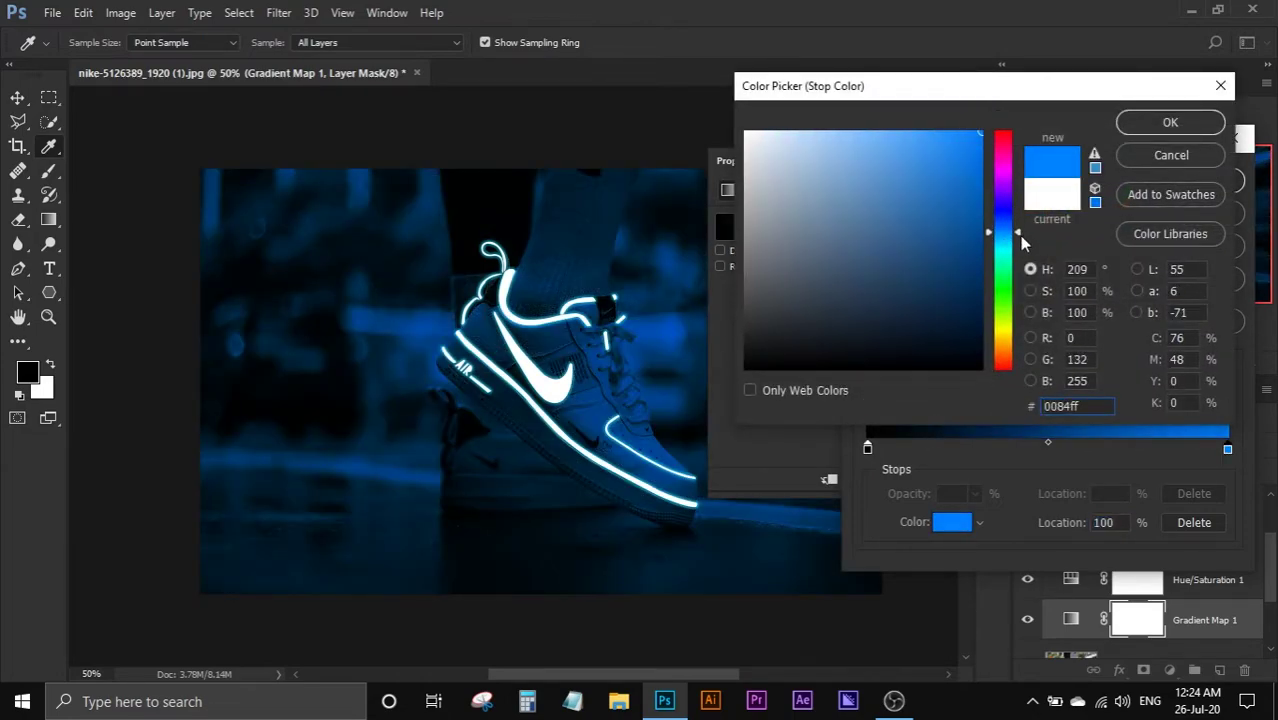
{"action": "mouse_move", "coordinate": [1019, 235]}
{"action": "left_mouse_down"}
{"action": "mouse_move", "coordinate": [1018, 253]}
{"action": "mouse_move", "coordinate": [1018, 236]}
{"action": "left_mouse_up"}
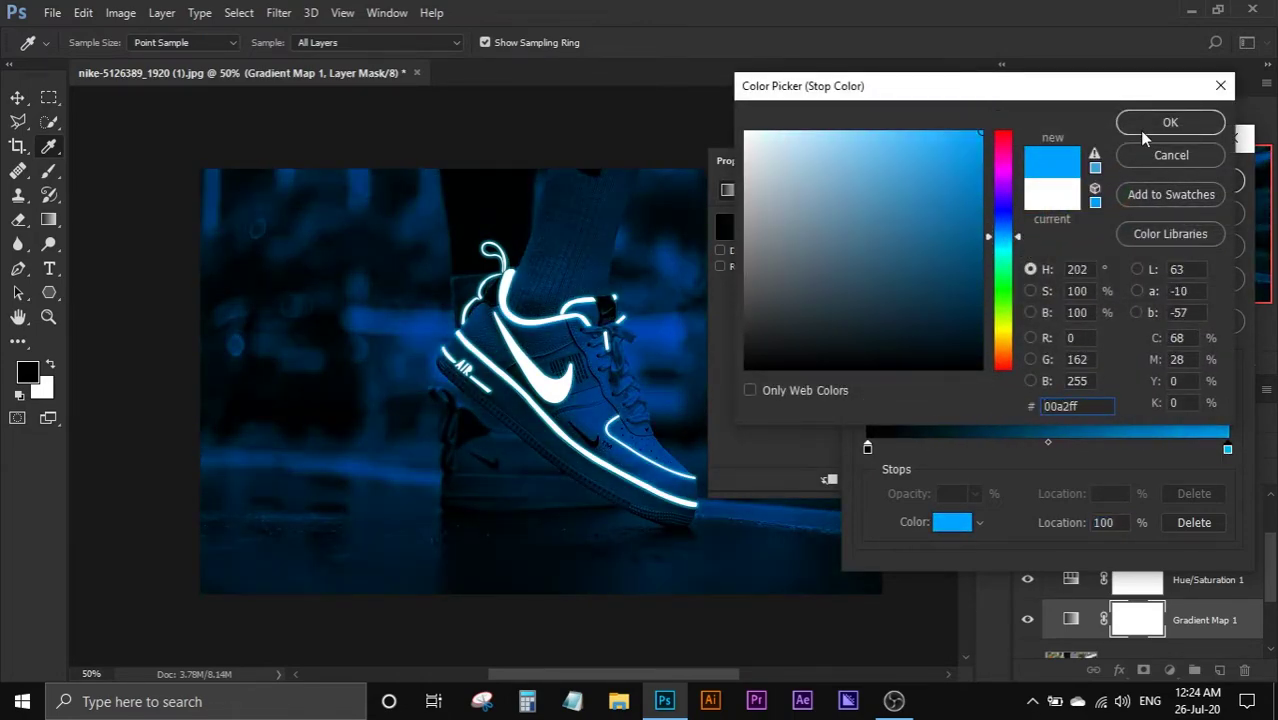
{"action": "left_click", "coordinate": [1145, 128]}
{"action": "left_click", "coordinate": [1228, 180]}
{"action": "key", "text": "z"}
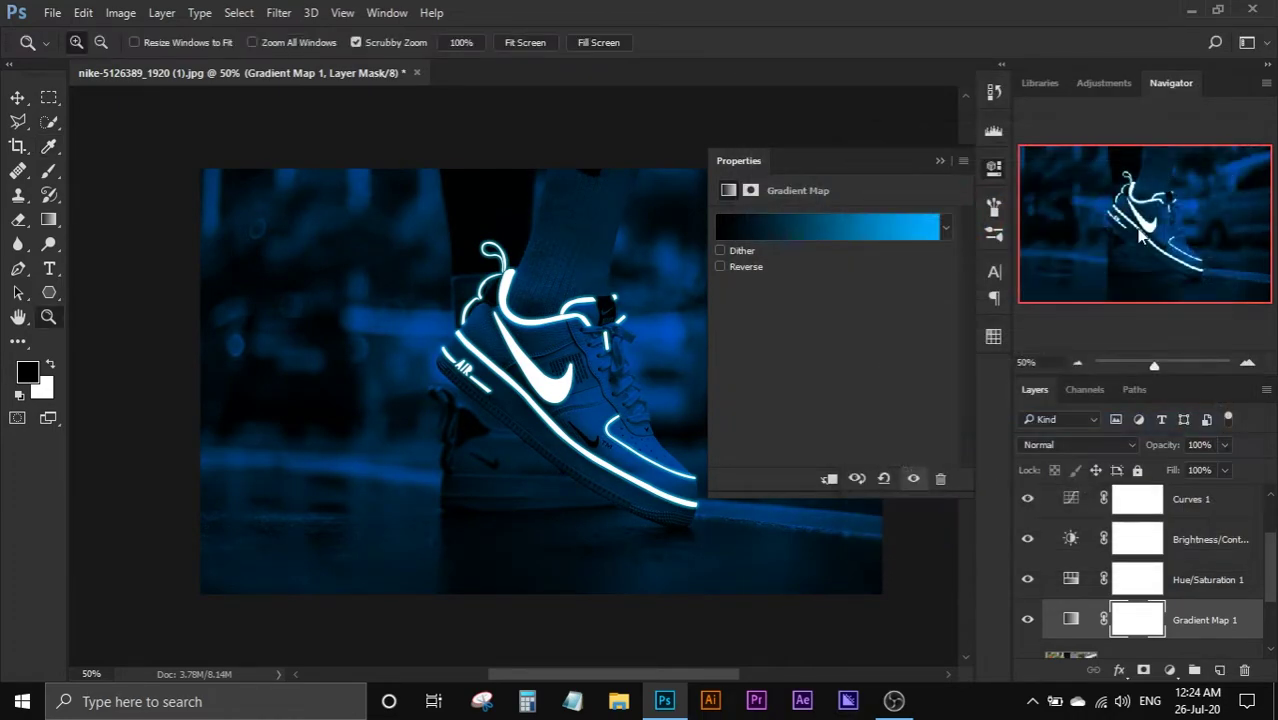
{"action": "left_click", "coordinate": [940, 161]}
Step: Invert the Gradient Map mask to black and set up a soft brush at 502 px, 0% hardness and 77% opacity
{"action": "key", "text": "ctrl+i"}
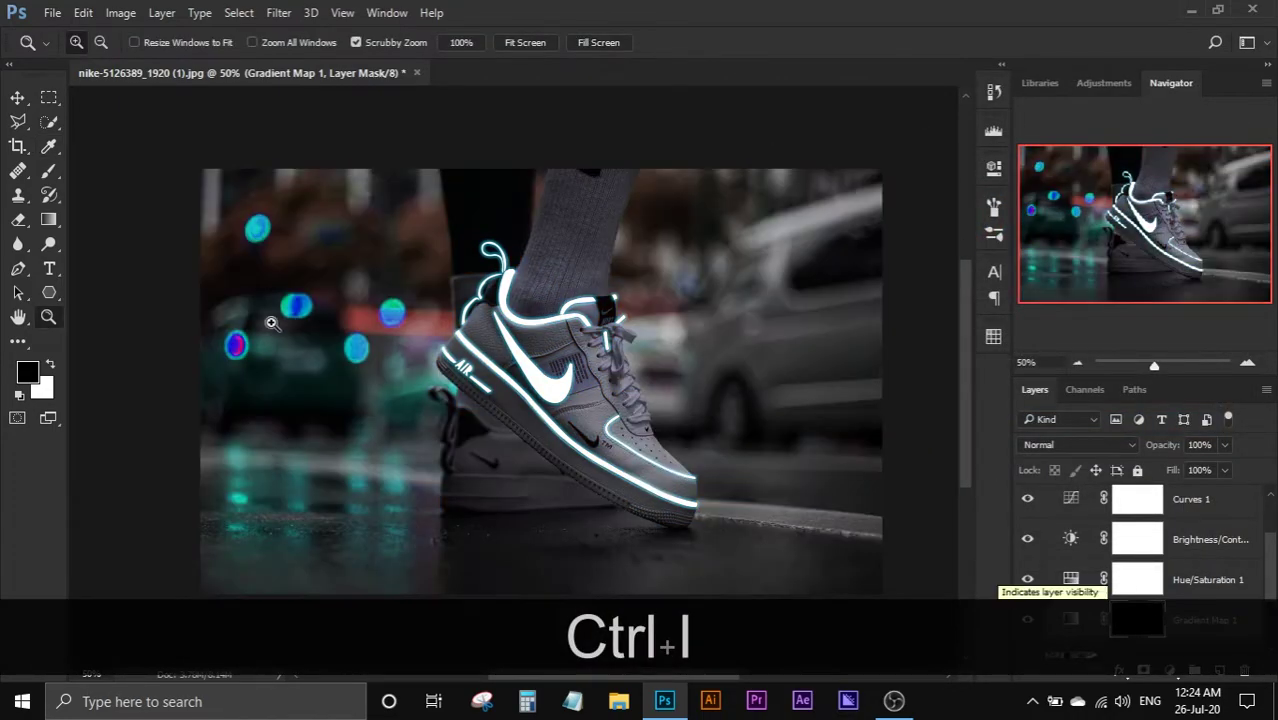
{"action": "left_click_drag", "start_coordinate": [271, 320], "coordinate": [248, 256]}
{"action": "left_click", "coordinate": [40, 174]}
{"action": "left_click", "coordinate": [97, 42]}
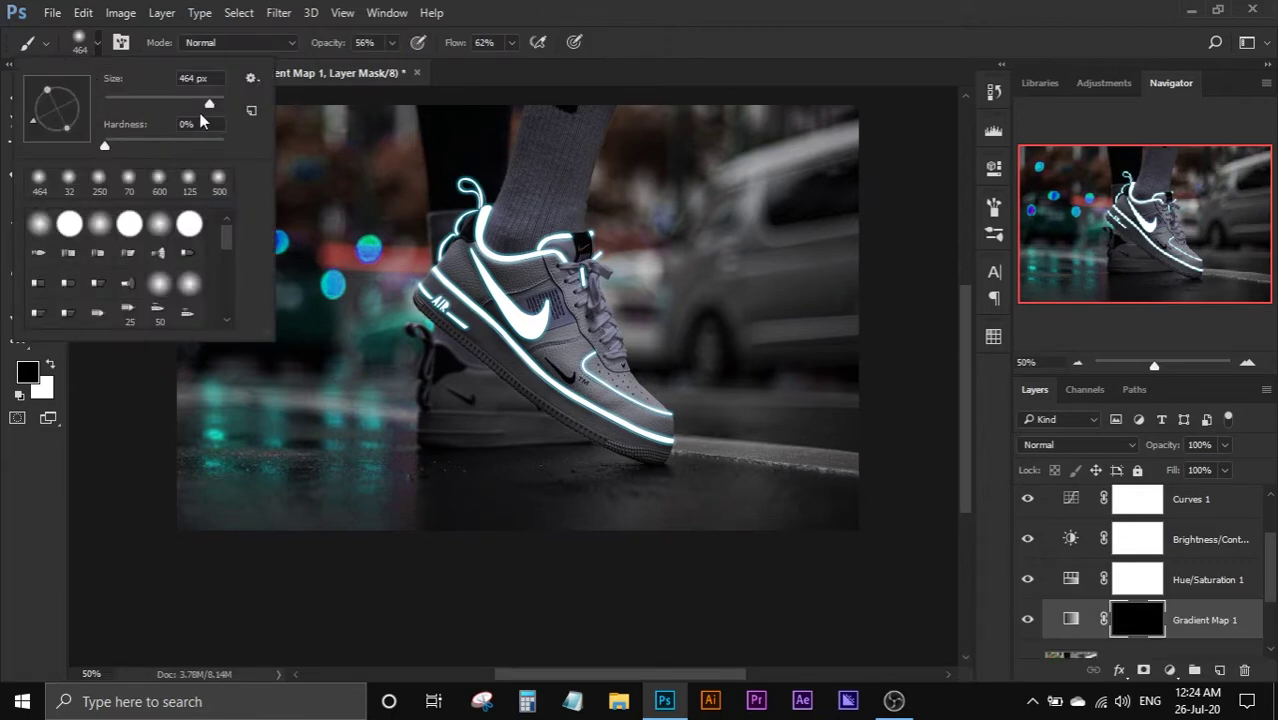
{"action": "scroll", "coordinate": [187, 82], "scroll_direction": "up", "scroll_amount": 12}
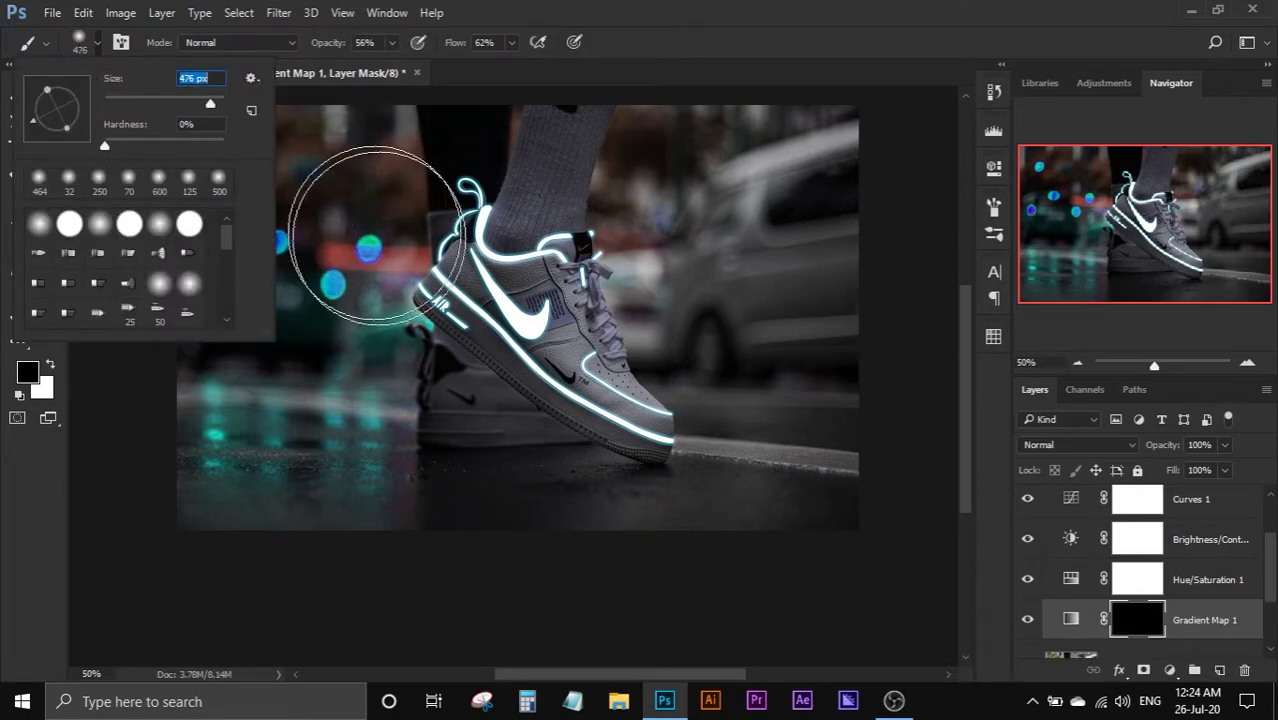
{"action": "key", "text": "Return"}
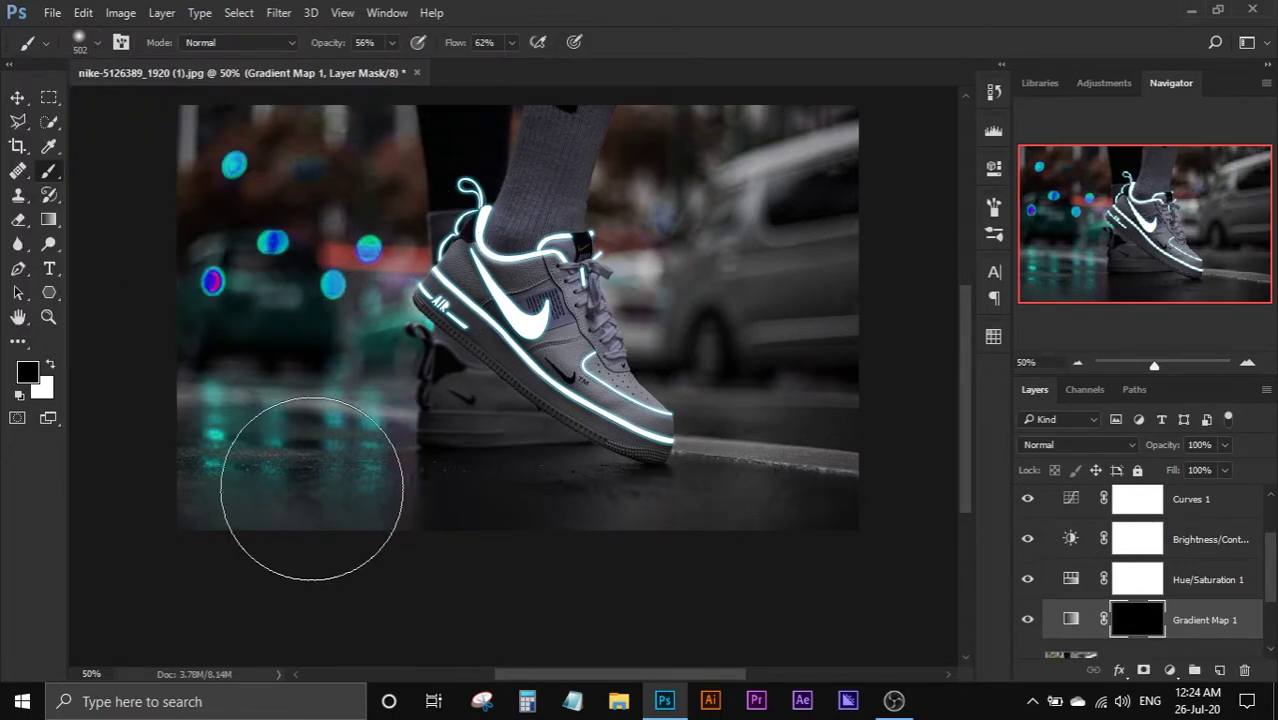
{"action": "left_click_drag", "start_coordinate": [393, 43], "coordinate": [411, 66]}
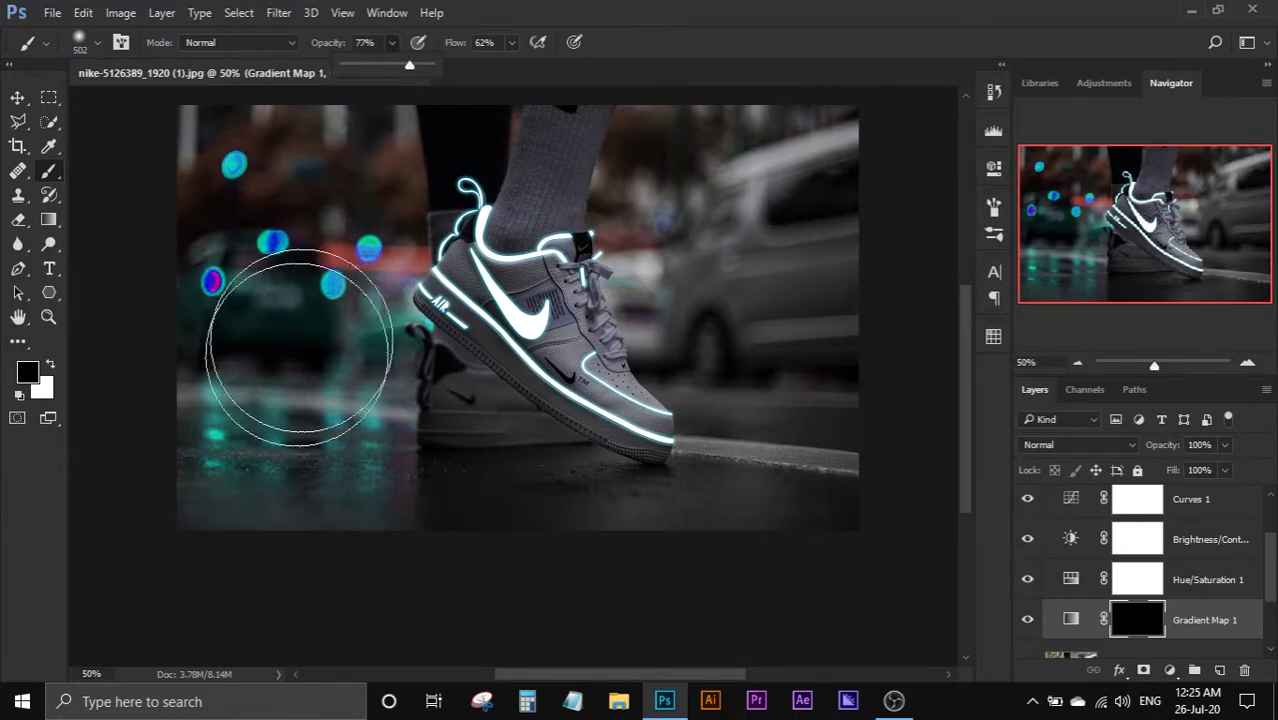
Step: Paint white on the Gradient Map mask across the wet ground and below the shoe to reveal the blue tint
{"action": "left_click", "coordinate": [299, 345]}
{"action": "key", "text": "x"}
{"action": "mouse_move", "coordinate": [220, 455]}
{"action": "left_mouse_down"}
{"action": "mouse_move", "coordinate": [285, 465]}
{"action": "mouse_move", "coordinate": [494, 543]}
{"action": "mouse_move", "coordinate": [719, 536]}
{"action": "mouse_move", "coordinate": [462, 471]}
{"action": "mouse_move", "coordinate": [221, 490]}
{"action": "mouse_move", "coordinate": [819, 551]}
{"action": "mouse_move", "coordinate": [385, 514]}
{"action": "mouse_move", "coordinate": [543, 526]}
{"action": "left_mouse_up"}
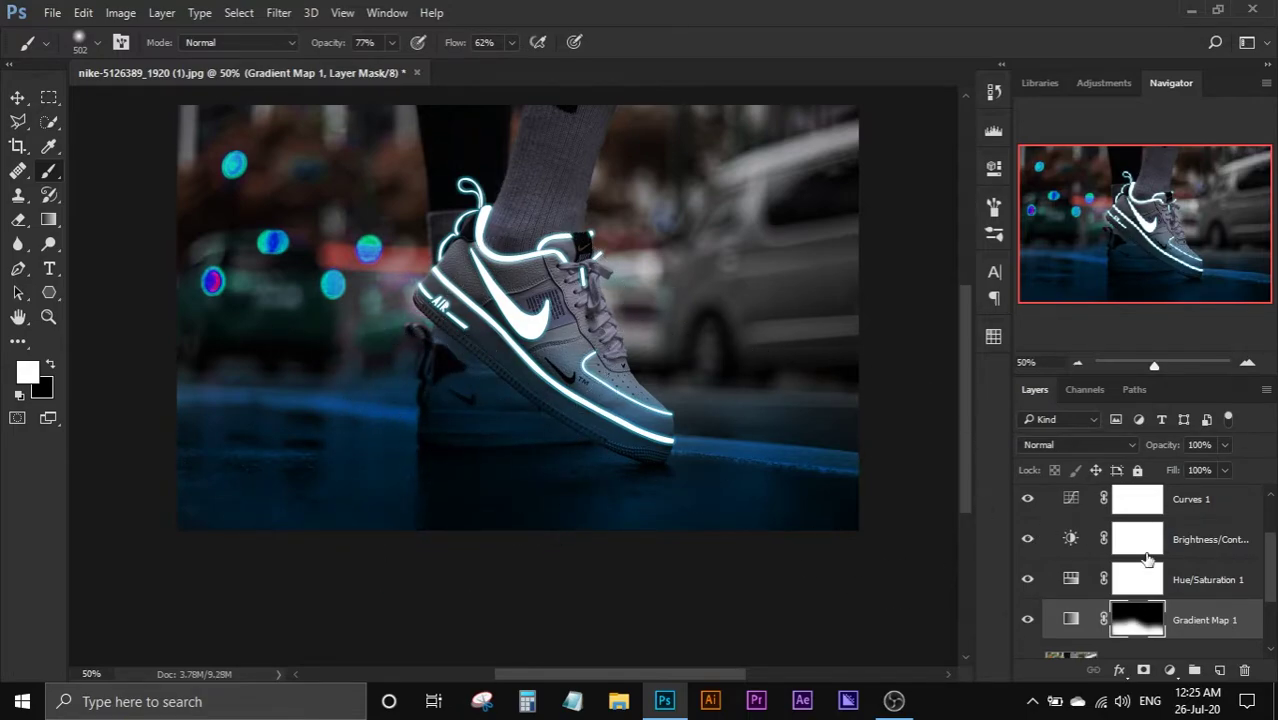
Step: Change the neon layer's Outer Glow color to blue 0084ff
{"action": "key", "text": "v"}
{"action": "left_click", "coordinate": [557, 336]}
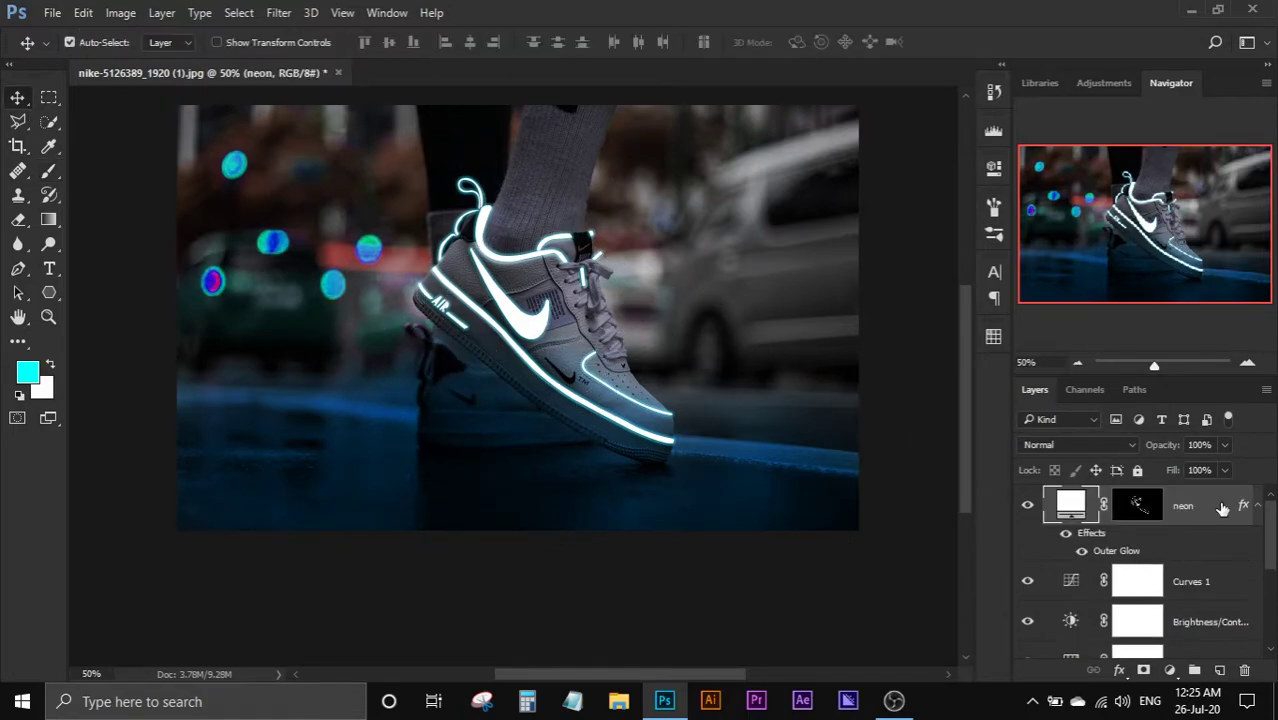
{"action": "double_click", "coordinate": [1110, 551]}
{"action": "left_click_drag", "start_coordinate": [434, 86], "coordinate": [865, 186]}
{"action": "left_click", "coordinate": [1009, 313]}
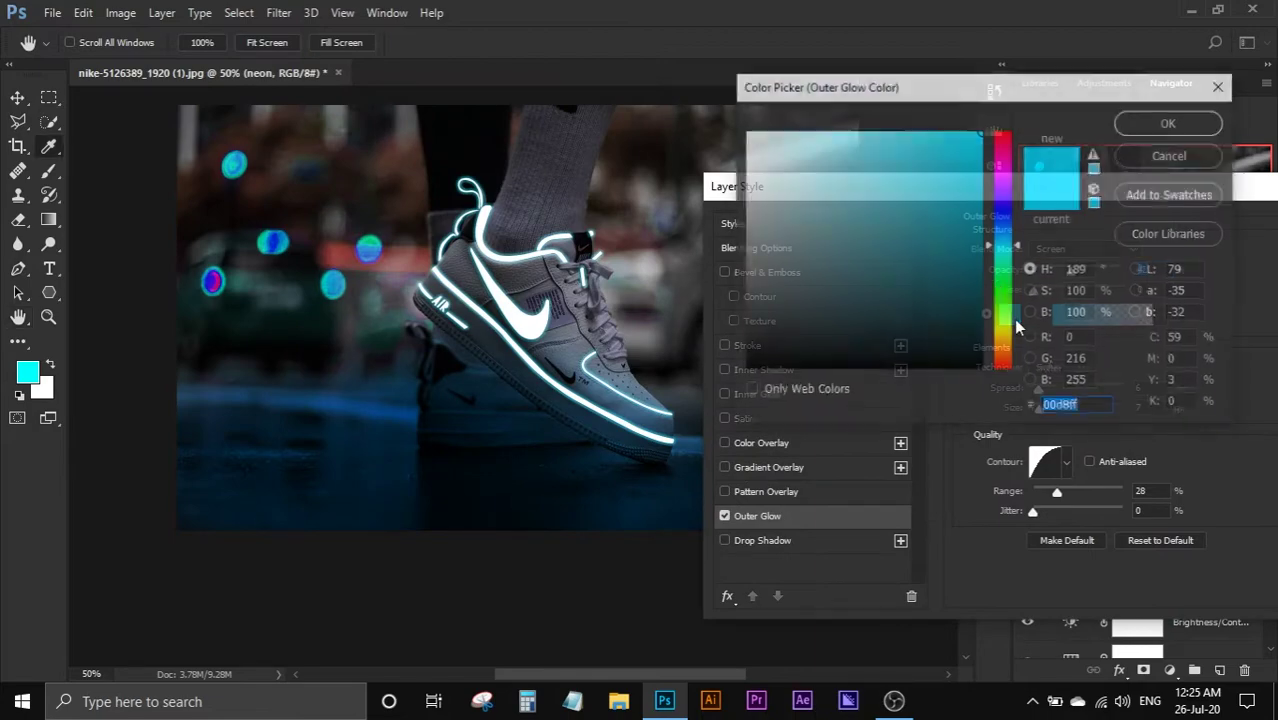
{"action": "left_click_drag", "start_coordinate": [1019, 243], "coordinate": [1019, 232]}
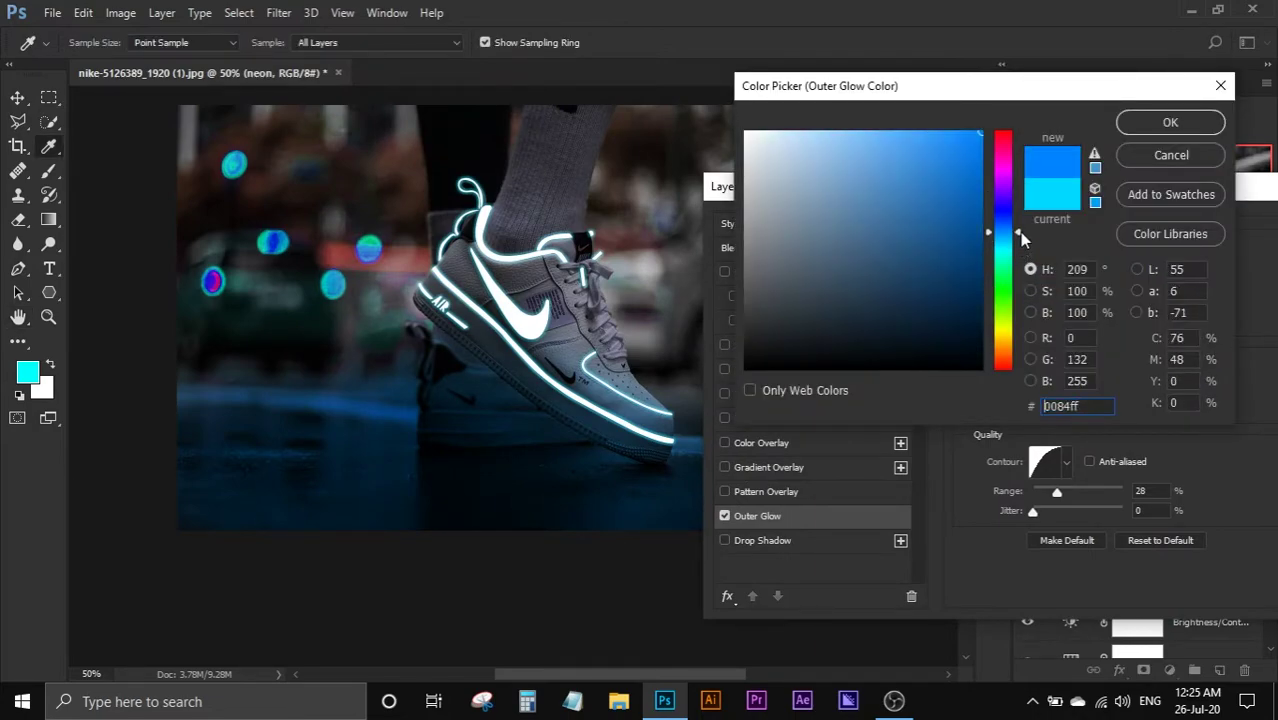
{"action": "left_click", "coordinate": [1167, 128]}
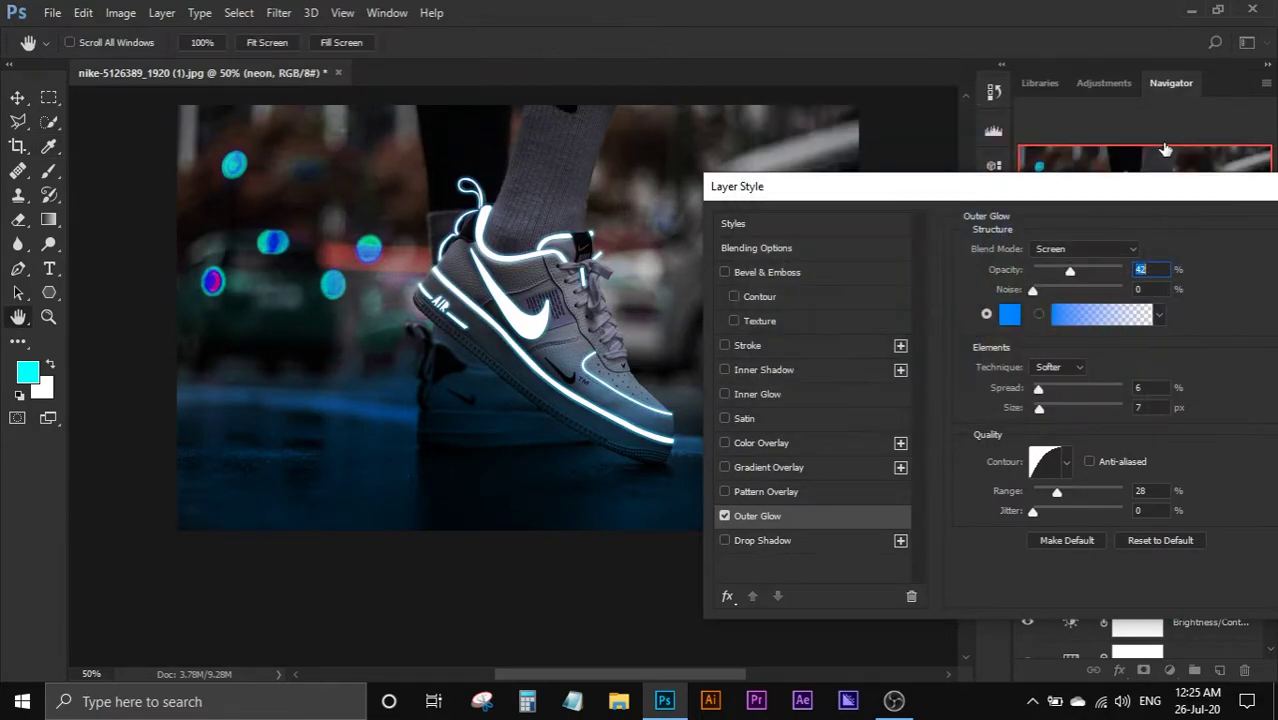
Step: Set the neon Outer Glow to 5% spread, 16 px size and 54% opacity, and apply the layer style
{"action": "left_click_drag", "start_coordinate": [1041, 410], "coordinate": [1048, 409]}
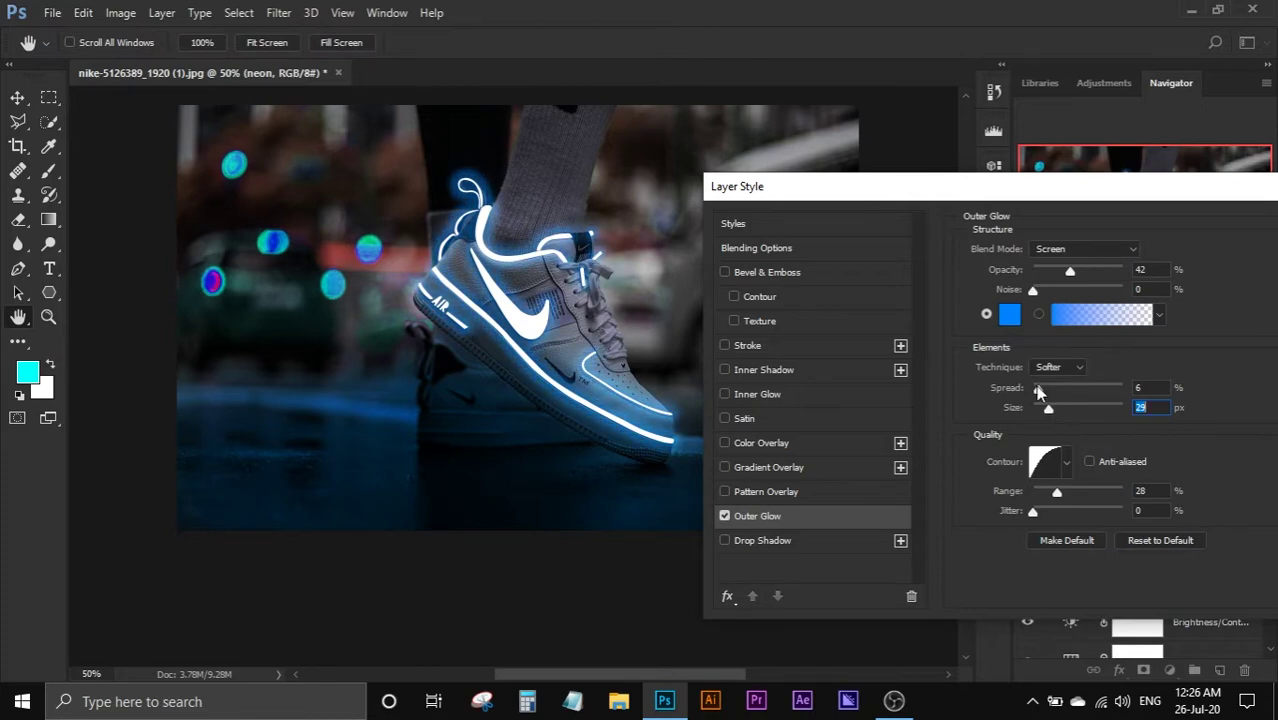
{"action": "left_click_drag", "start_coordinate": [1037, 389], "coordinate": [1042, 410]}
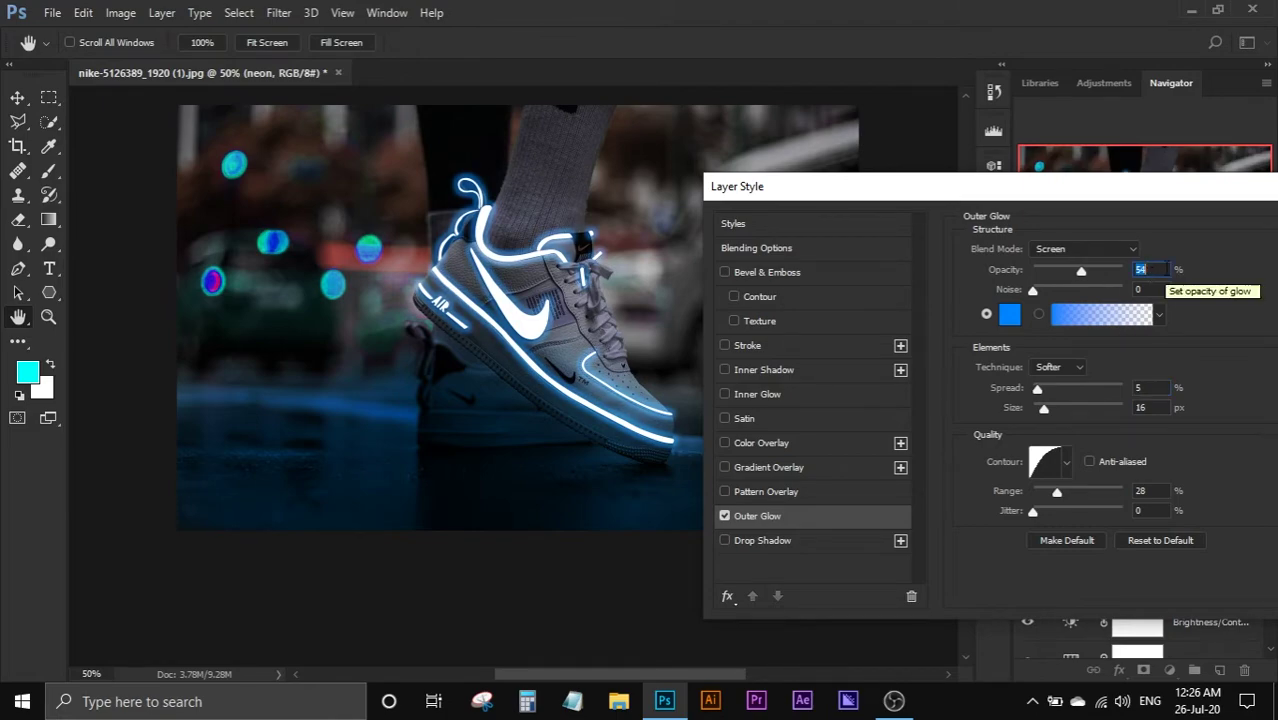
{"action": "left_click_drag", "start_coordinate": [1134, 189], "coordinate": [987, 180]}
{"action": "left_click", "coordinate": [1221, 208]}
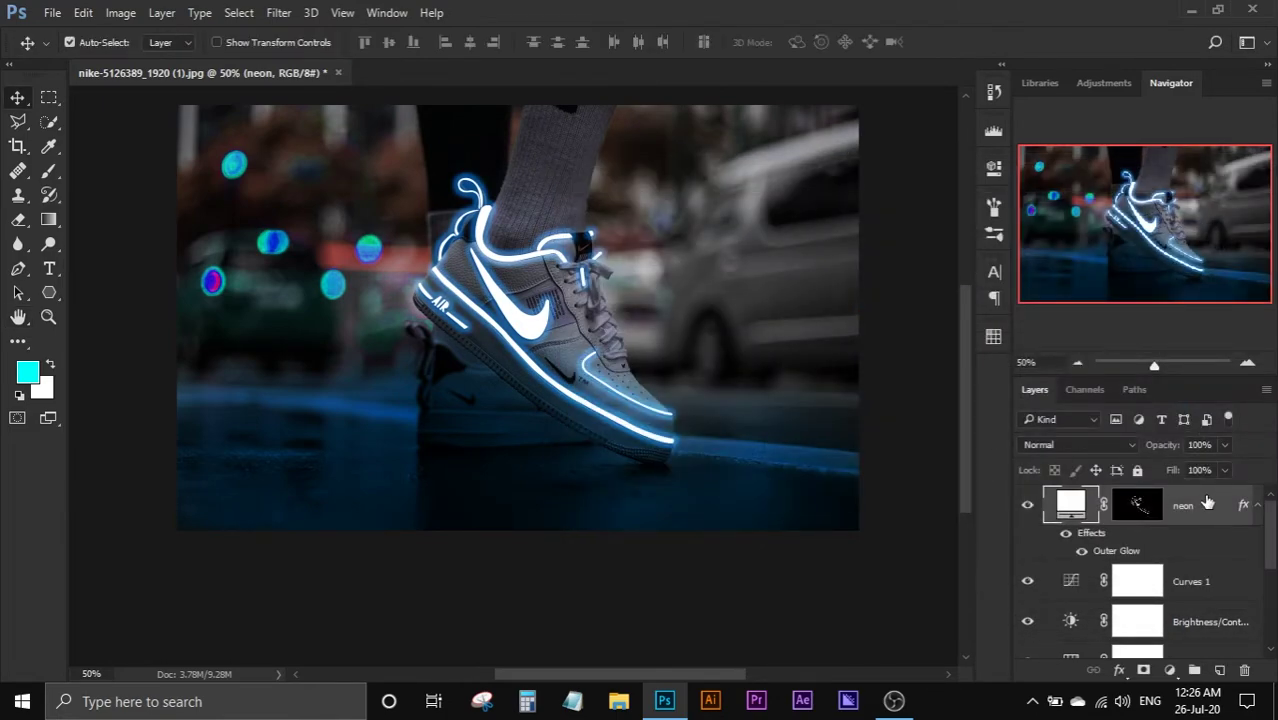
Step: Stamp all visible layers into a new layer on top and open it in the Camera Raw Filter
{"action": "scroll", "coordinate": [828, 448], "scroll_direction": "up", "scroll_amount": 3}
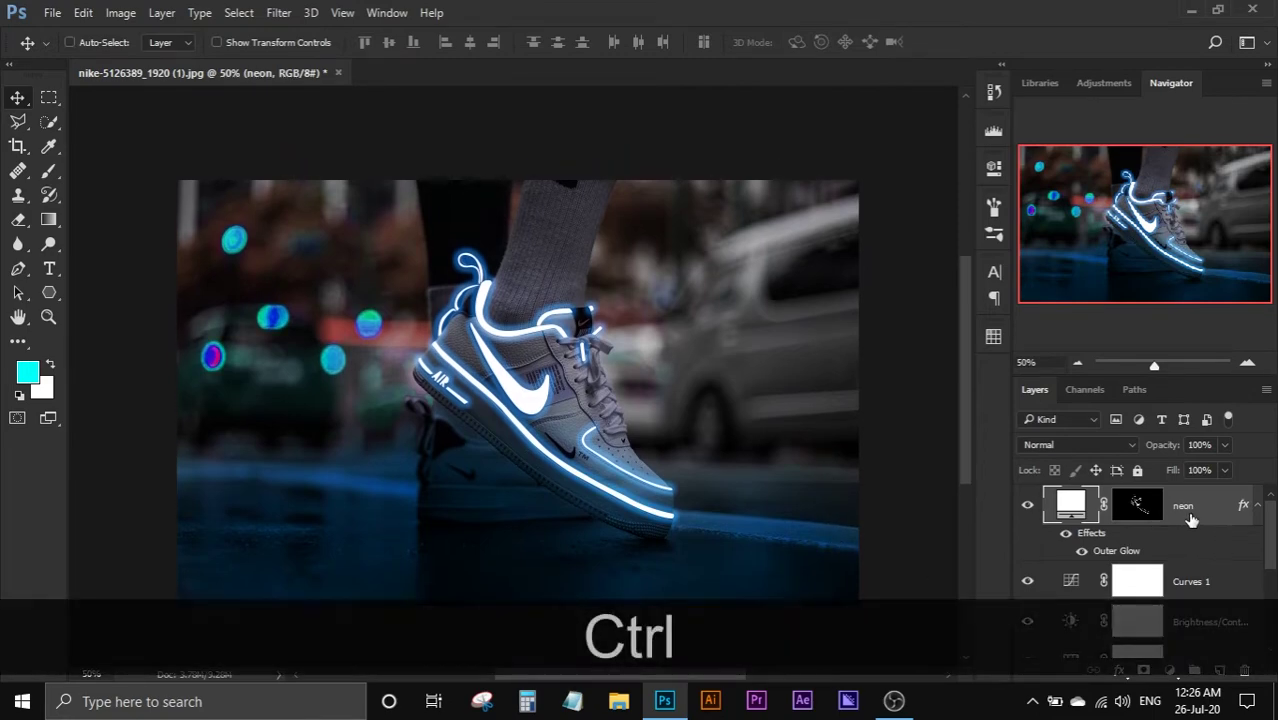
{"action": "key", "text": "ctrl+shift+alt+e"}
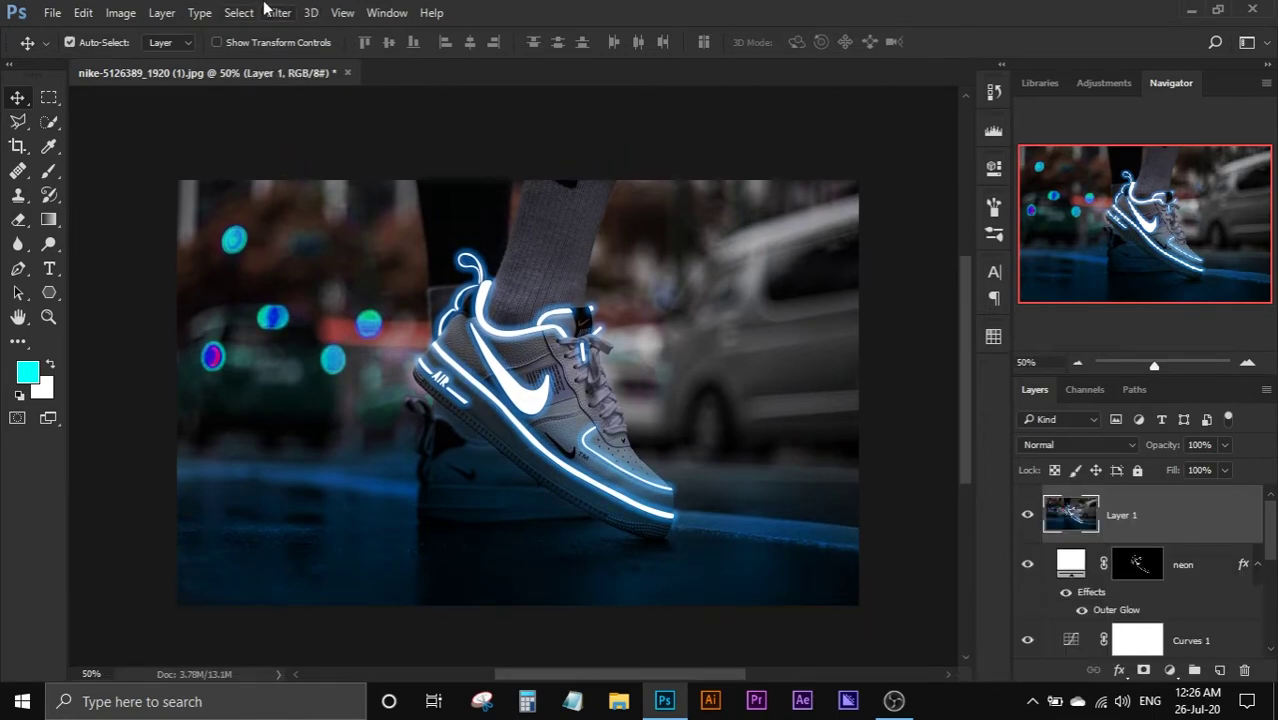
{"action": "left_click", "coordinate": [277, 12]}
{"action": "left_click", "coordinate": [316, 124]}
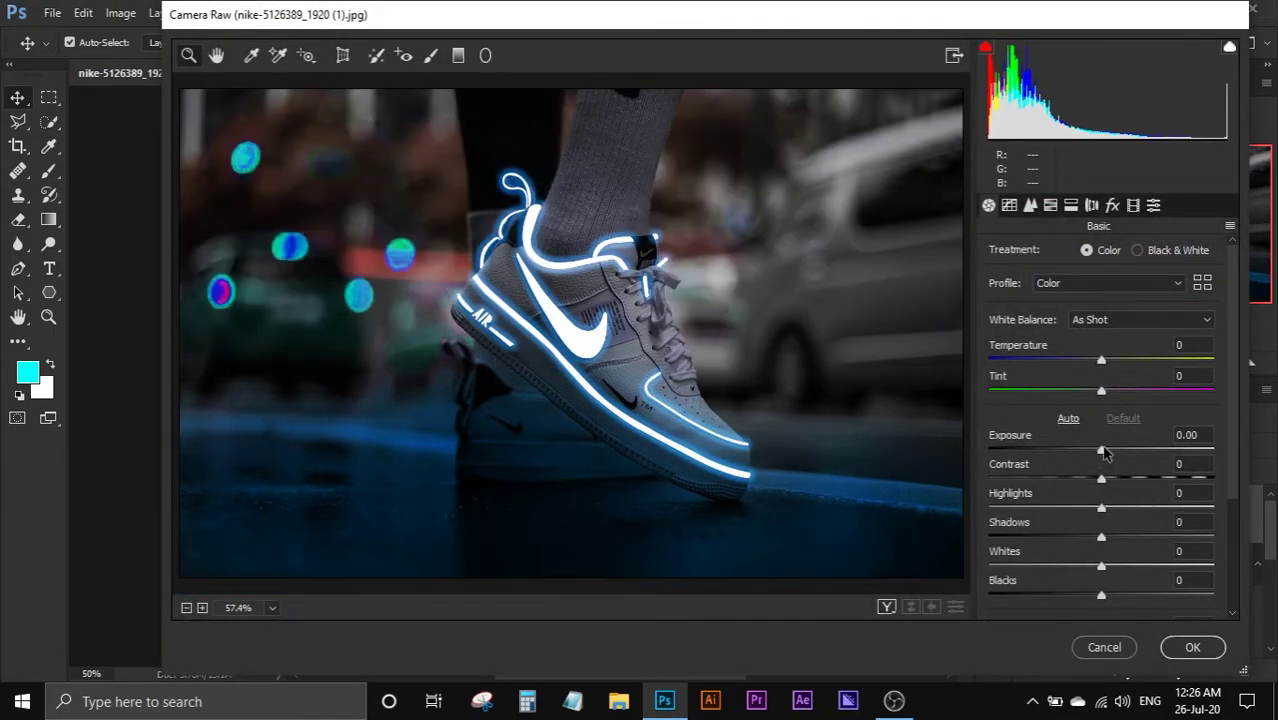
Step: Set exposure to +0.60, contrast +13, highlights +28, shadows -62, texture +7 and clarity +5, and open the Split Toning settings
{"action": "left_click_drag", "start_coordinate": [1104, 453], "coordinate": [1032, 502]}
{"action": "scroll", "coordinate": [1104, 506], "scroll_direction": "down", "scroll_amount": 1}
{"action": "scroll", "coordinate": [1120, 514], "scroll_direction": "down", "scroll_amount": 1}
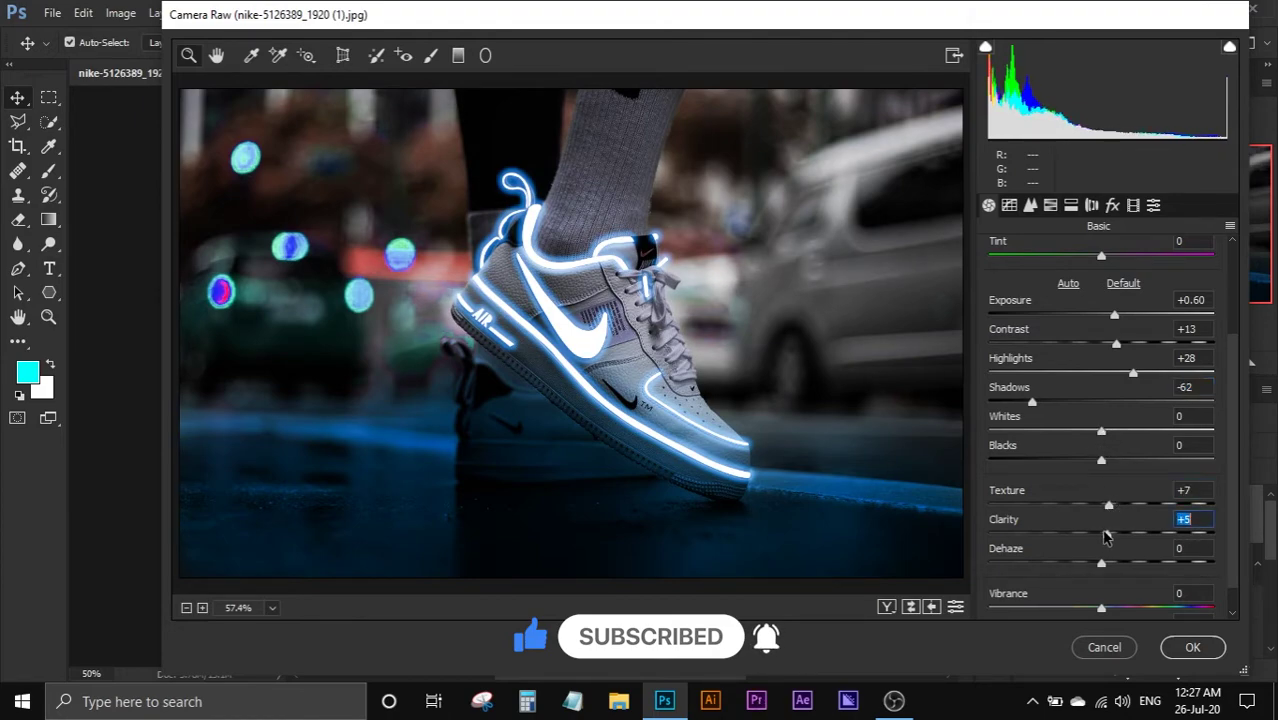
{"action": "scroll", "coordinate": [1106, 537], "scroll_direction": "down", "scroll_amount": 1}
{"action": "left_click", "coordinate": [1102, 577]}
{"action": "left_click", "coordinate": [1070, 205]}
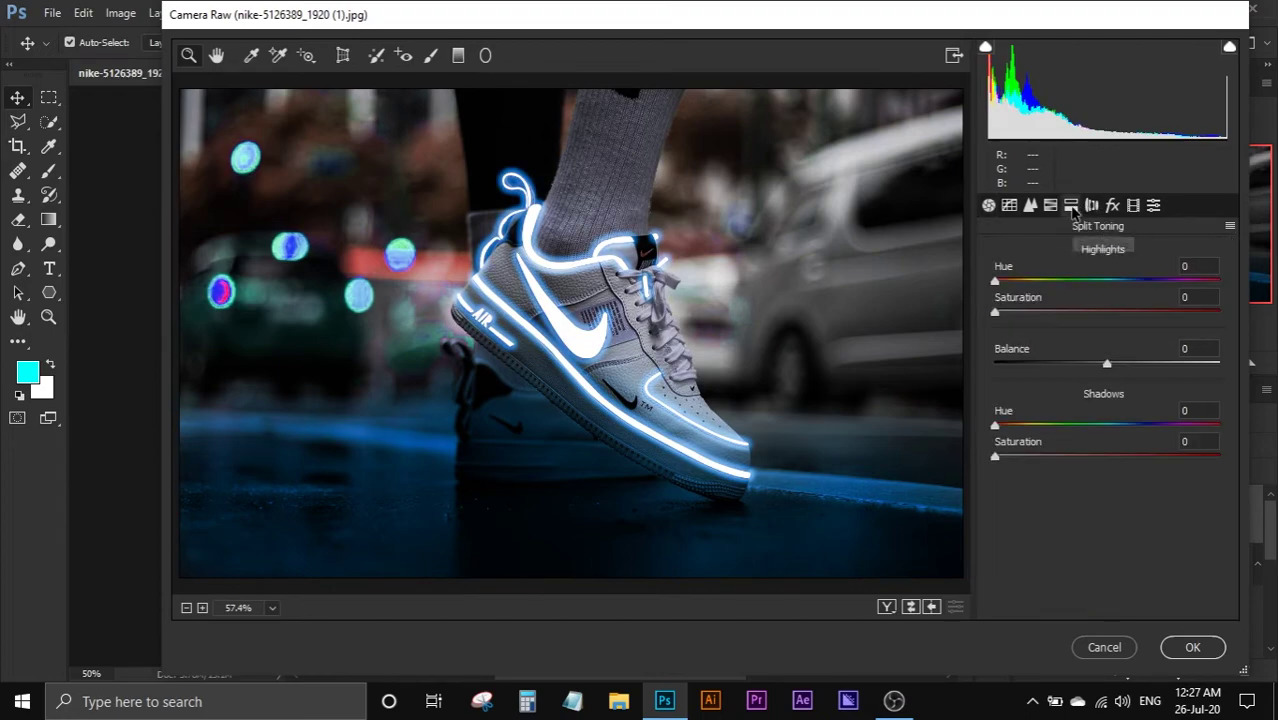
Step: Shift the HSL hues to Reds +4, Oranges +2 and Greens +2, fine-tune the aquas and blues, and apply the Camera Raw filter
{"action": "left_click", "coordinate": [1050, 205]}
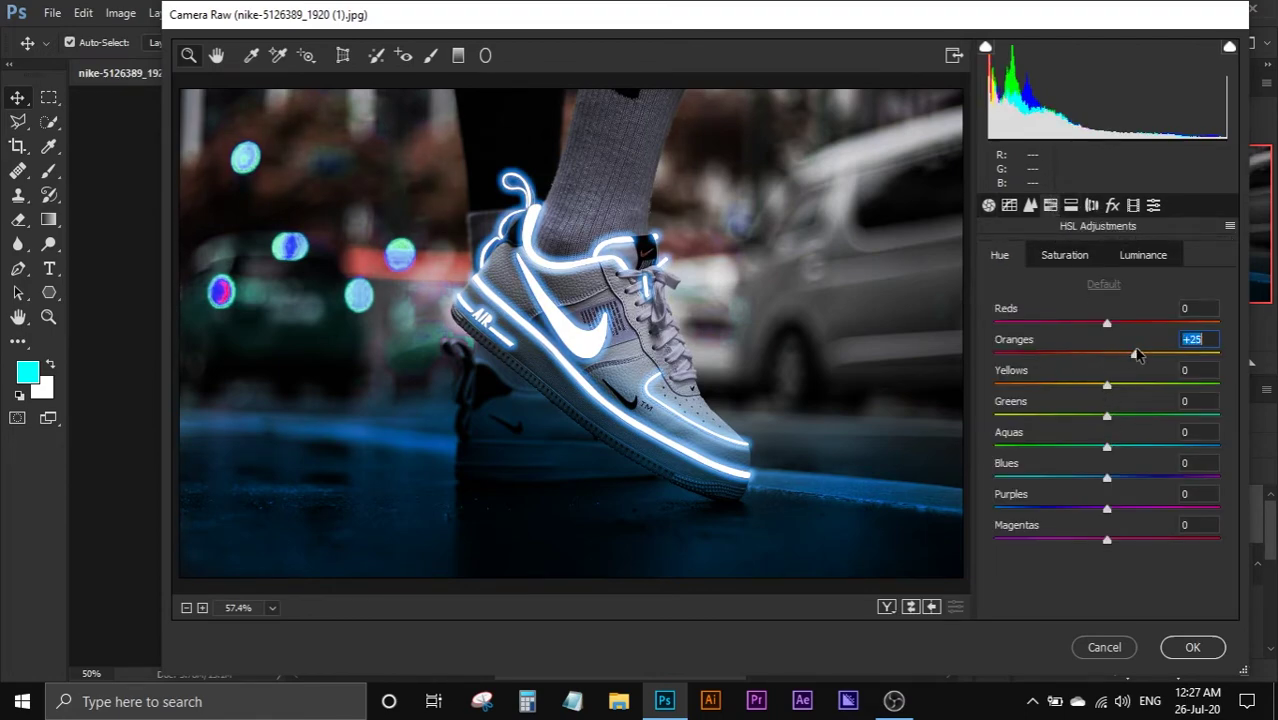
{"action": "left_click_drag", "start_coordinate": [1187, 322], "coordinate": [957, 320]}
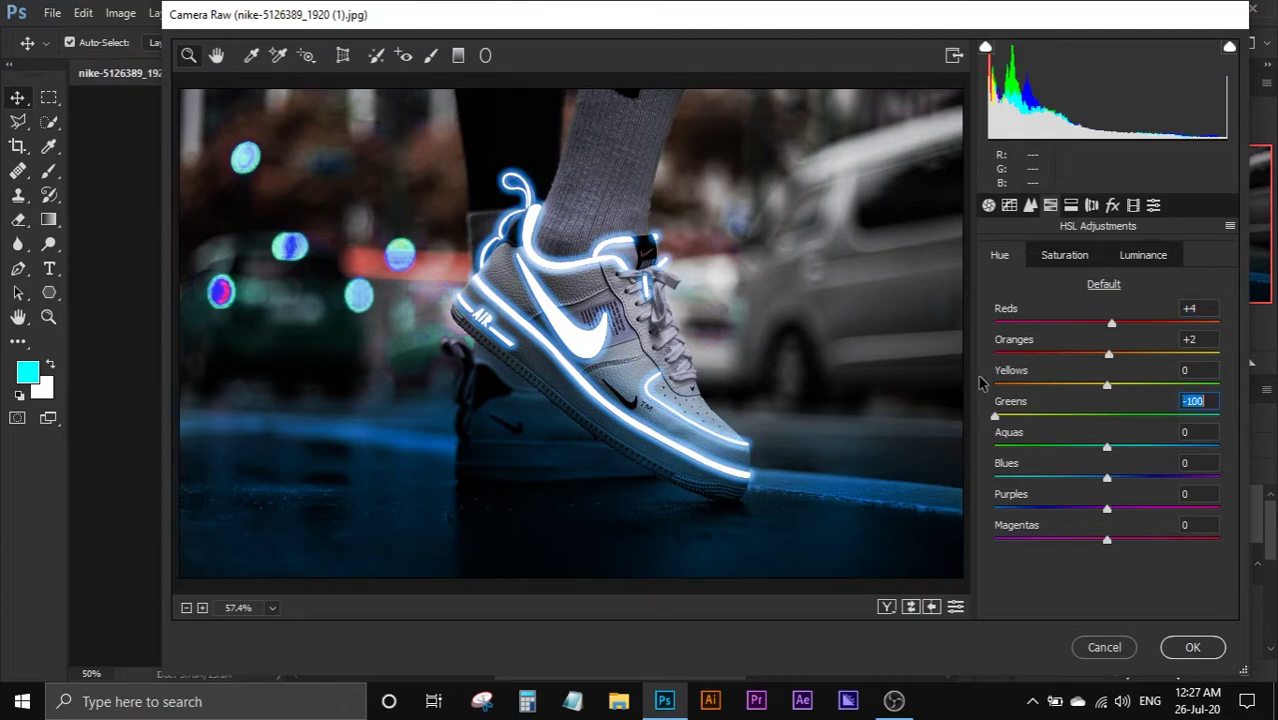
{"action": "left_click_drag", "start_coordinate": [1041, 446], "coordinate": [960, 438]}
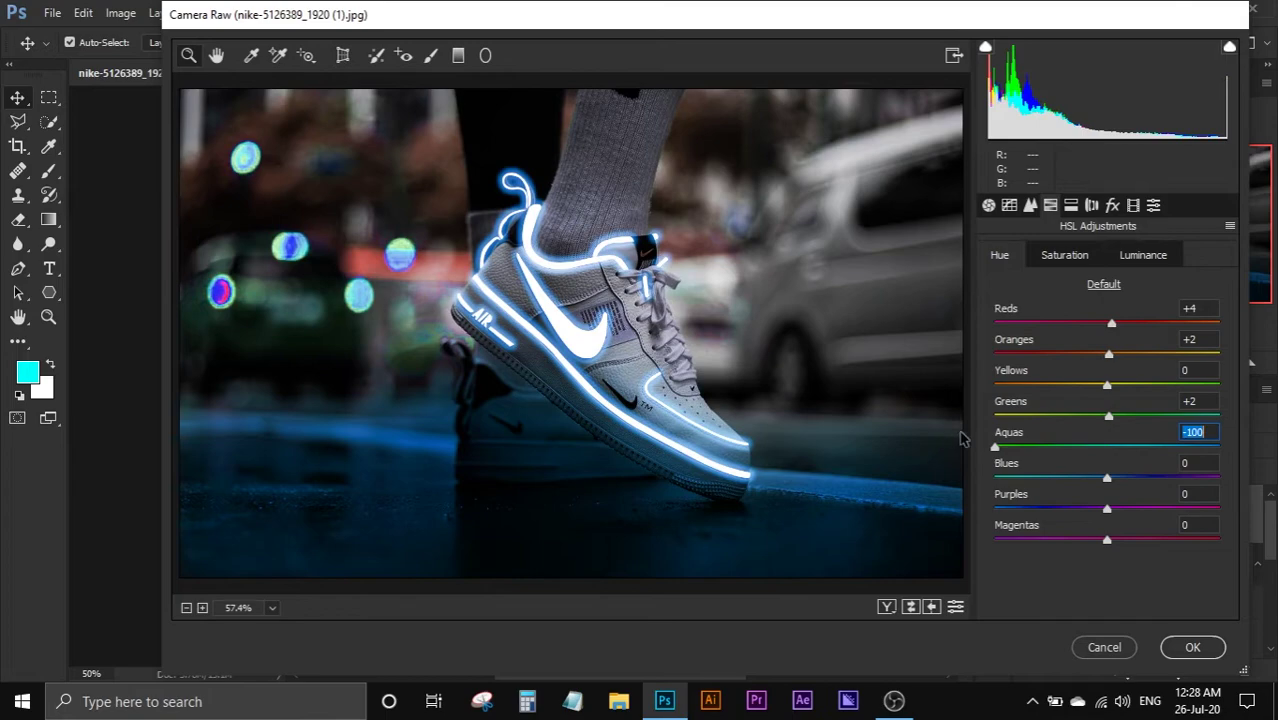
{"action": "left_click_drag", "start_coordinate": [1143, 474], "coordinate": [1172, 441]}
{"action": "left_click", "coordinate": [1112, 257]}
{"action": "mouse_move", "coordinate": [1107, 478]}
{"action": "left_mouse_down"}
{"action": "mouse_move", "coordinate": [1178, 478]}
{"action": "mouse_move", "coordinate": [1043, 503]}
{"action": "mouse_move", "coordinate": [1115, 480]}
{"action": "mouse_move", "coordinate": [1102, 480]}
{"action": "left_mouse_up"}
{"action": "left_click", "coordinate": [1190, 648]}
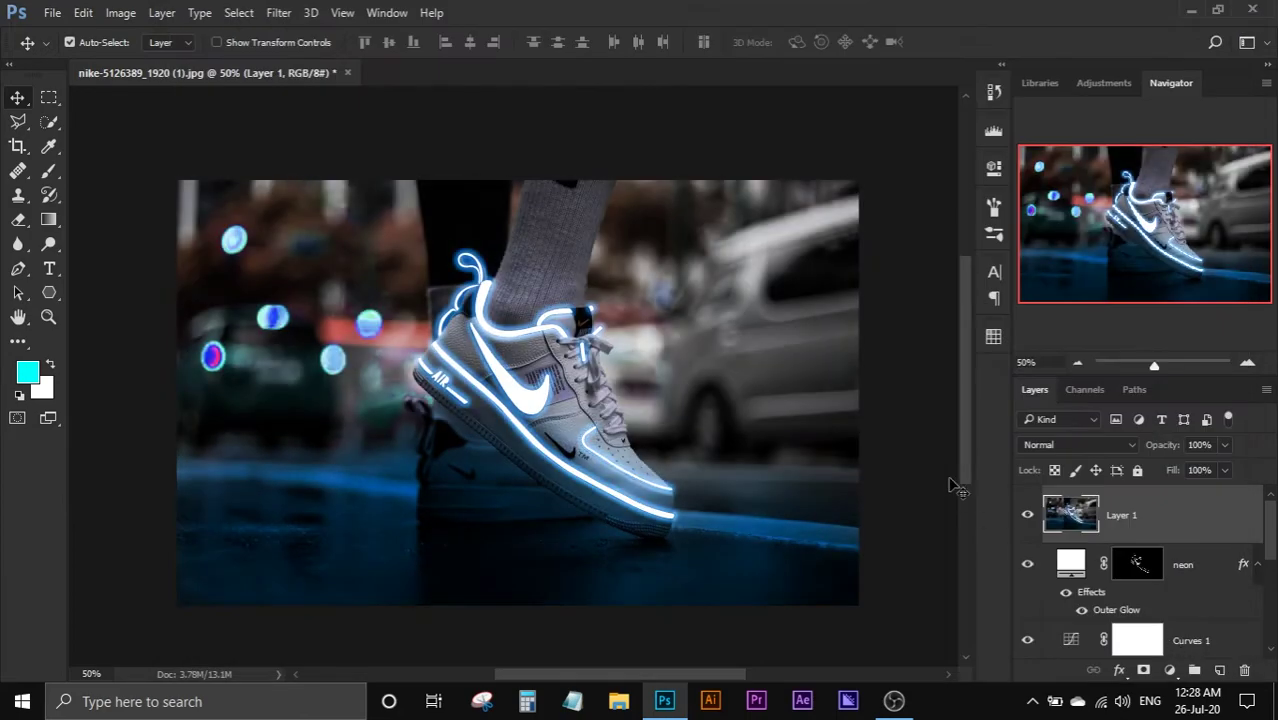
Step: Hide and show Layer 1 to compare the image before and after the Camera Raw grading
{"action": "left_click", "coordinate": [1027, 516]}
{"action": "left_click", "coordinate": [1027, 516]}
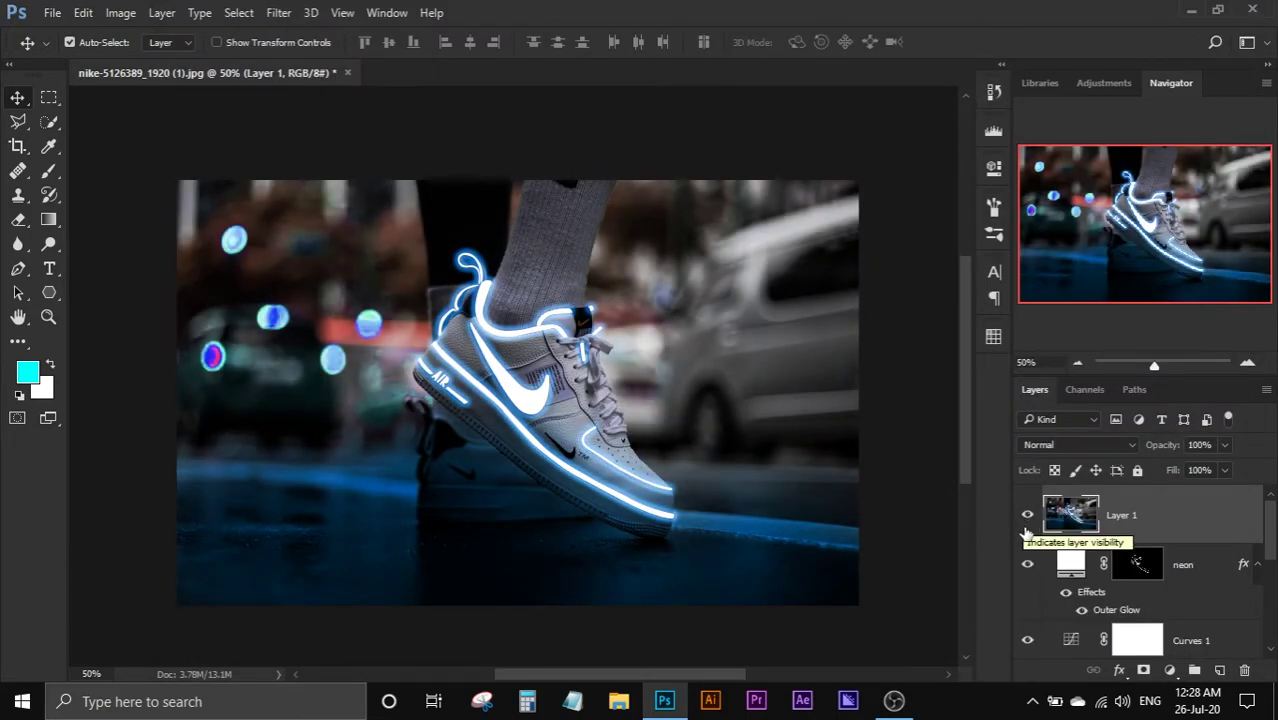
Step: Group the neon layer with all the layers beneath it down to the one directly above the background copy
{"action": "scroll", "coordinate": [1140, 595], "scroll_direction": "down", "scroll_amount": 2}
{"action": "scroll", "coordinate": [1140, 595], "scroll_direction": "up", "scroll_amount": 1}
{"action": "scroll", "coordinate": [1200, 610], "scroll_direction": "down", "scroll_amount": 1}
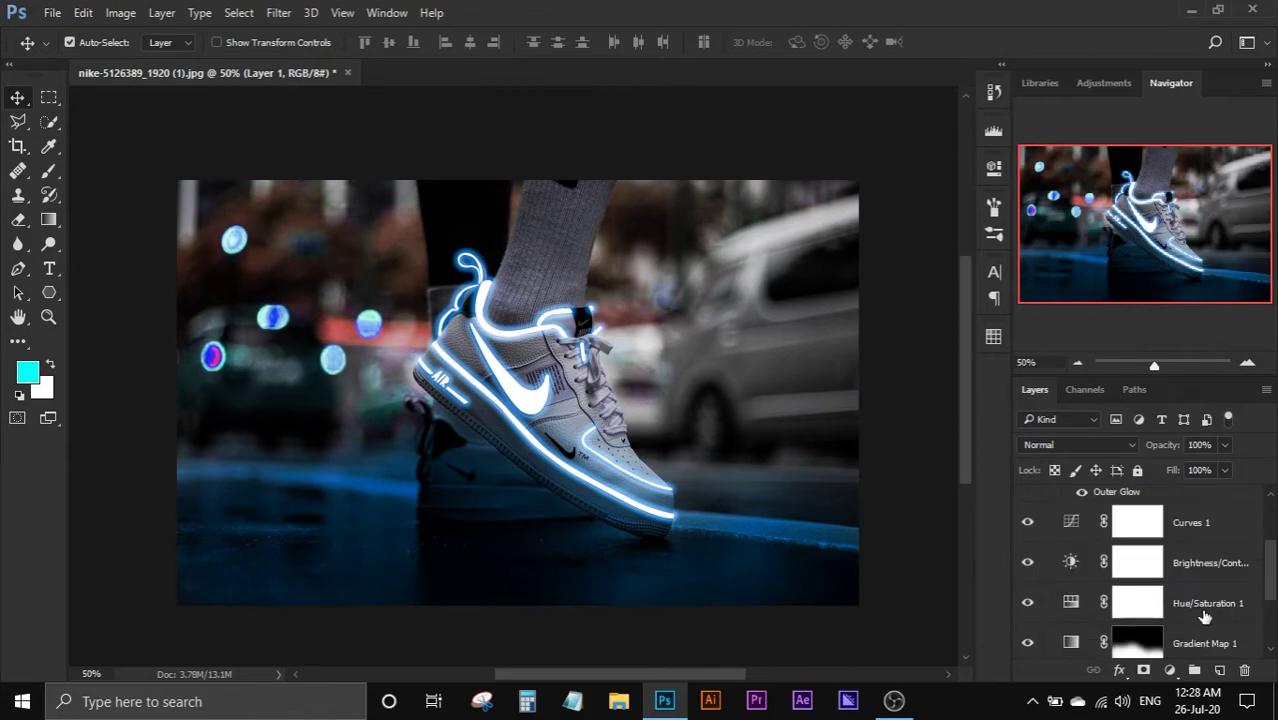
{"action": "scroll", "coordinate": [1205, 616], "scroll_direction": "down", "scroll_amount": 2}
{"action": "left_click", "coordinate": [1239, 537]}
{"action": "scroll", "coordinate": [1240, 540], "scroll_direction": "up", "scroll_amount": 4}
{"action": "left_click", "coordinate": [1201, 553], "text": "shift"}
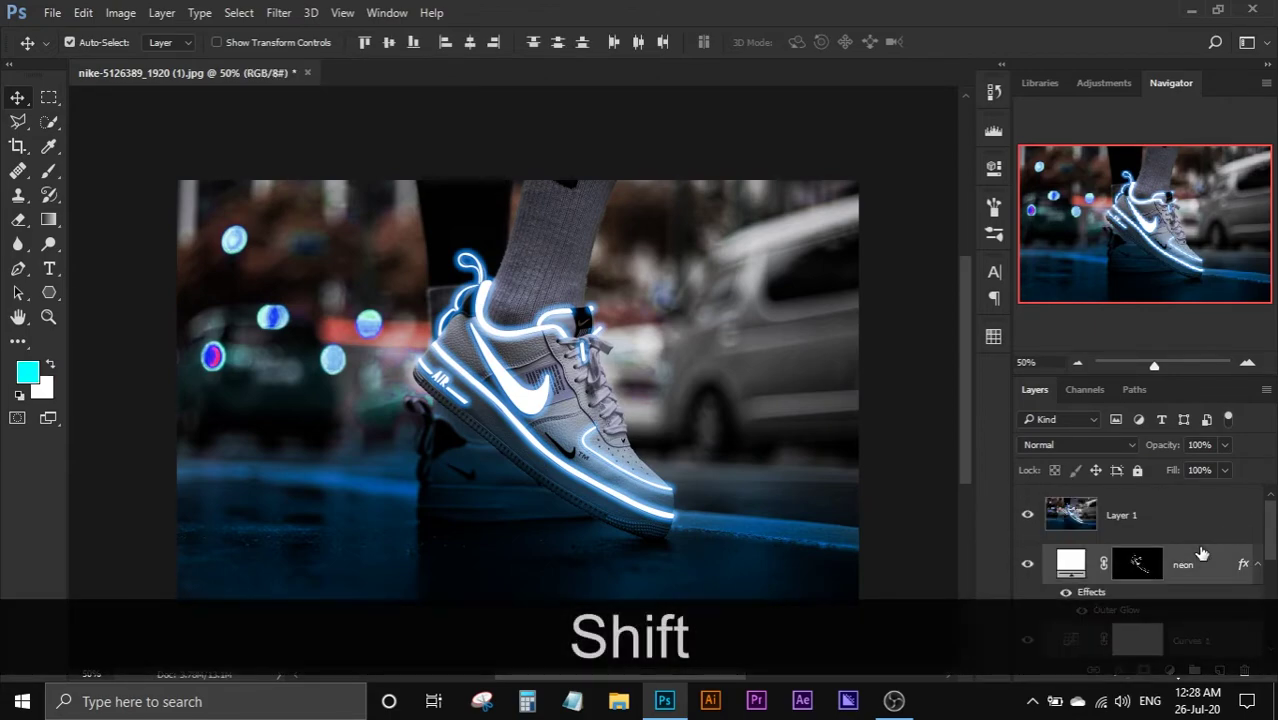
{"action": "left_click", "coordinate": [1200, 672]}
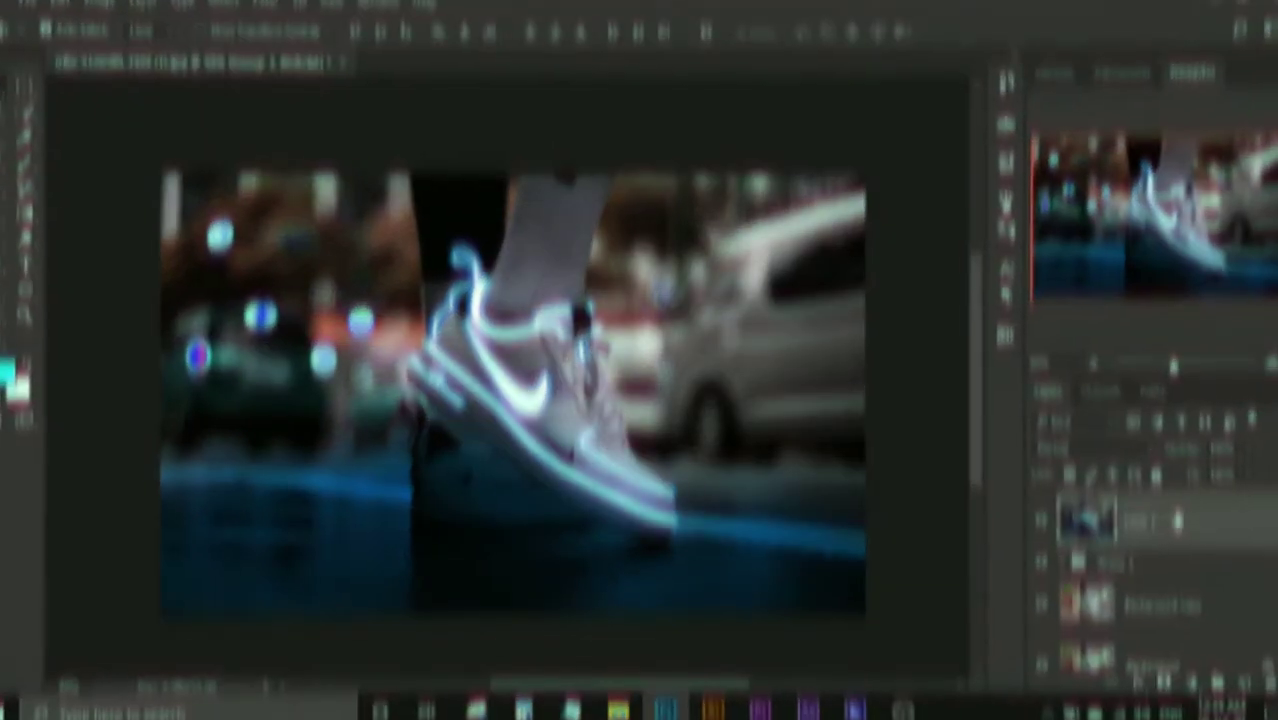